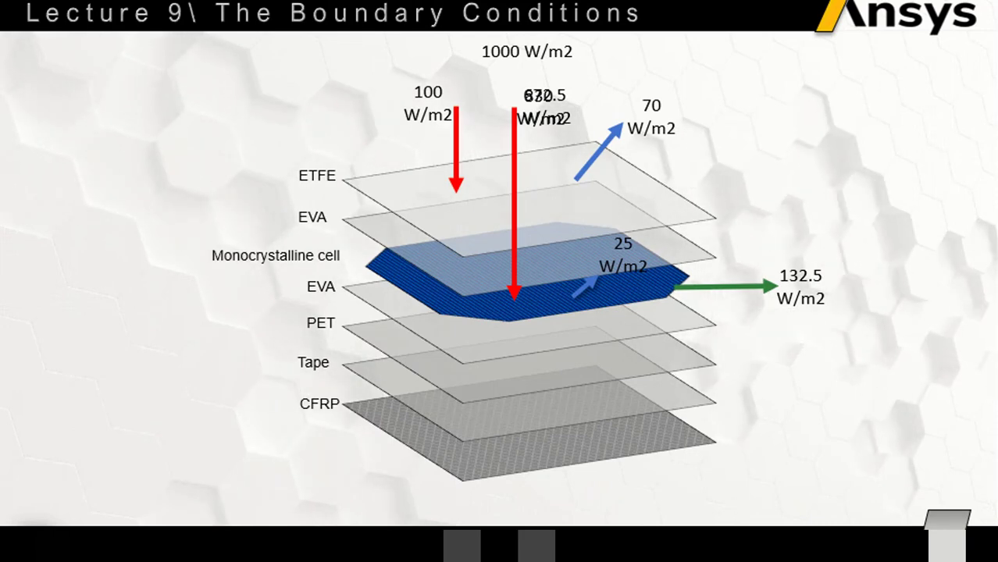
Step: Examine the absorptivity, transmissivity and reflectivity table for ETFE, EVA and Si on the surfaces slide, especially the Si reflectivity
{"action": "key", "text": "Right"}
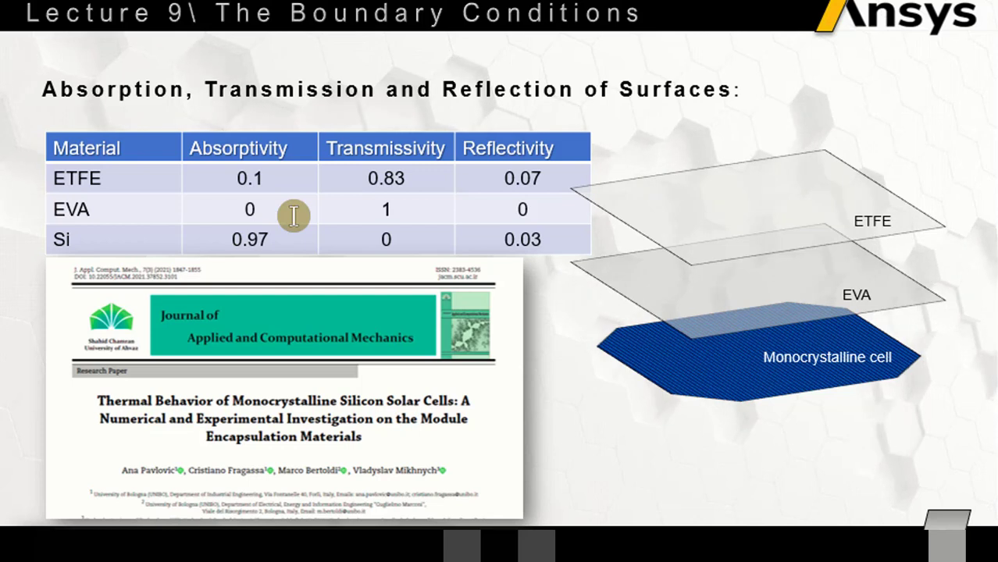
{"action": "left_click", "coordinate": [553, 219]}
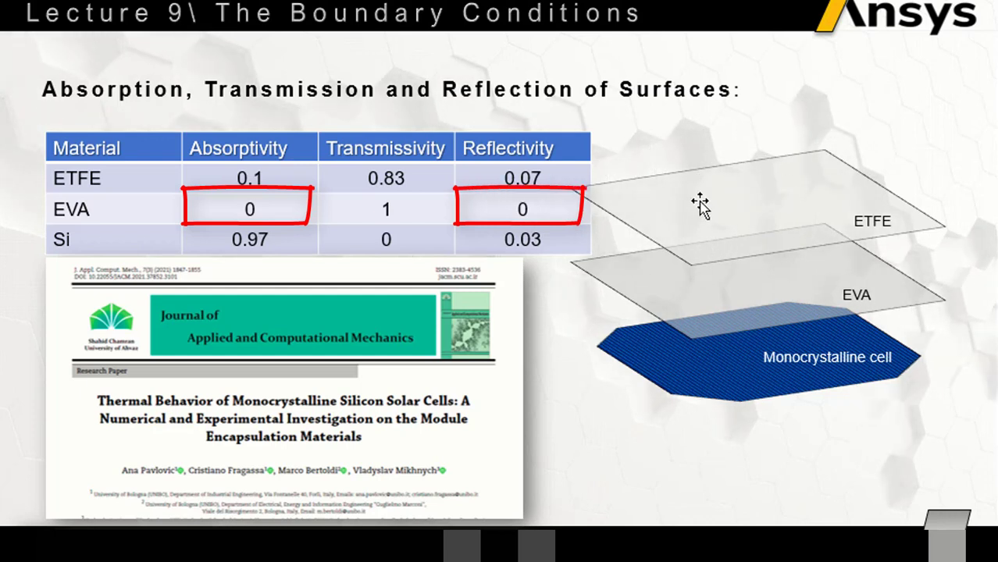
{"action": "left_click", "coordinate": [356, 173]}
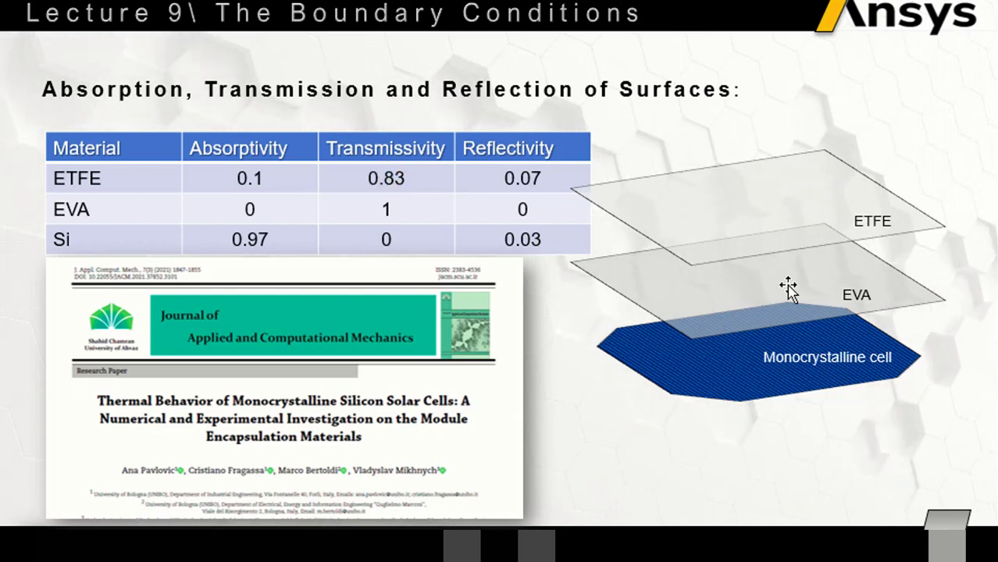
{"action": "left_click", "coordinate": [751, 375]}
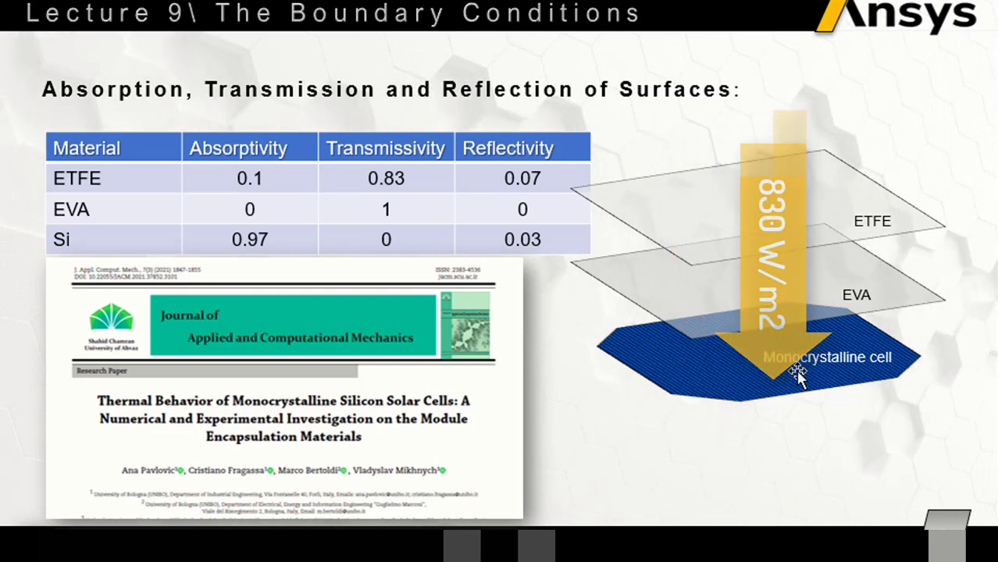
{"action": "left_click", "coordinate": [797, 377]}
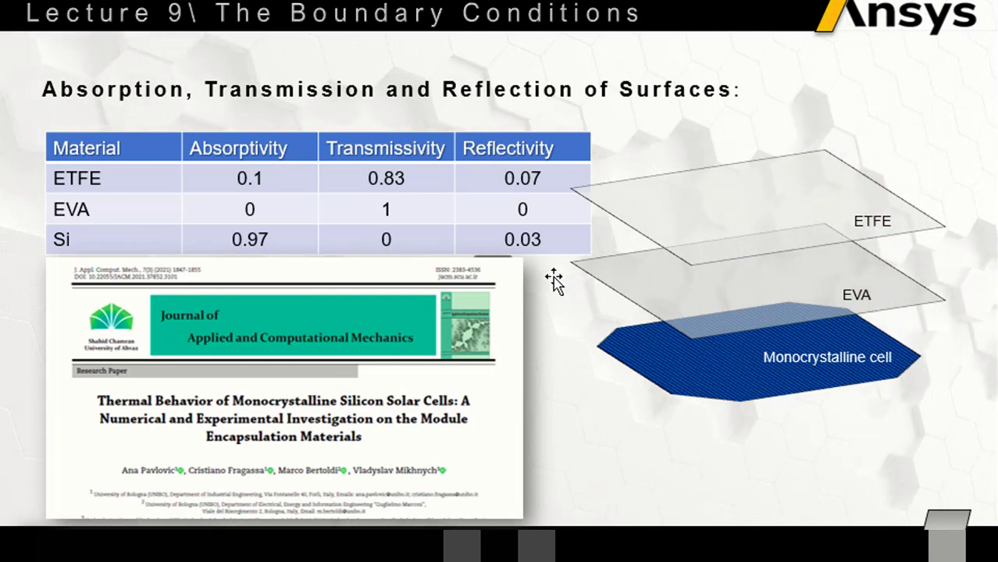
{"action": "left_click", "coordinate": [516, 238]}
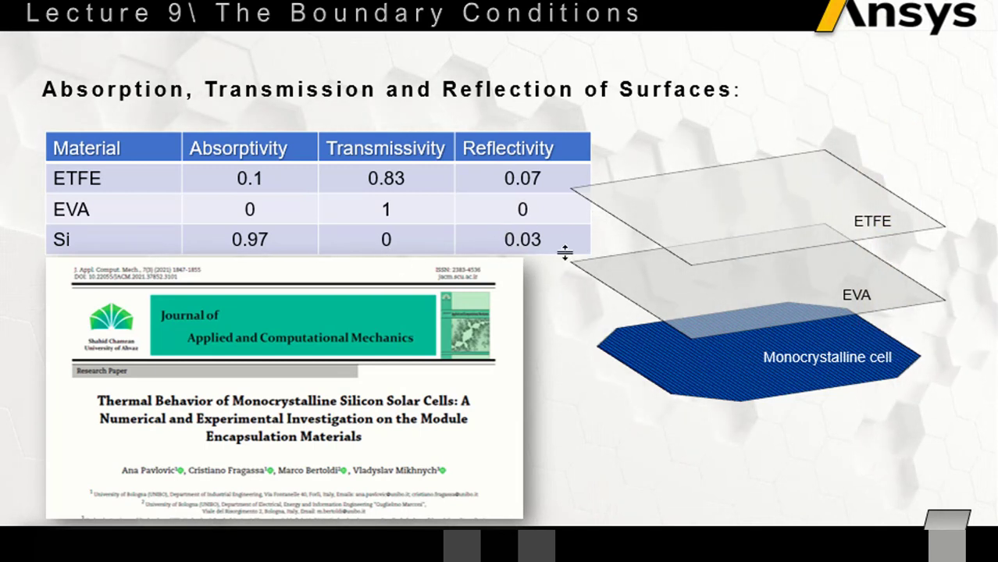
{"action": "left_click", "coordinate": [523, 239]}
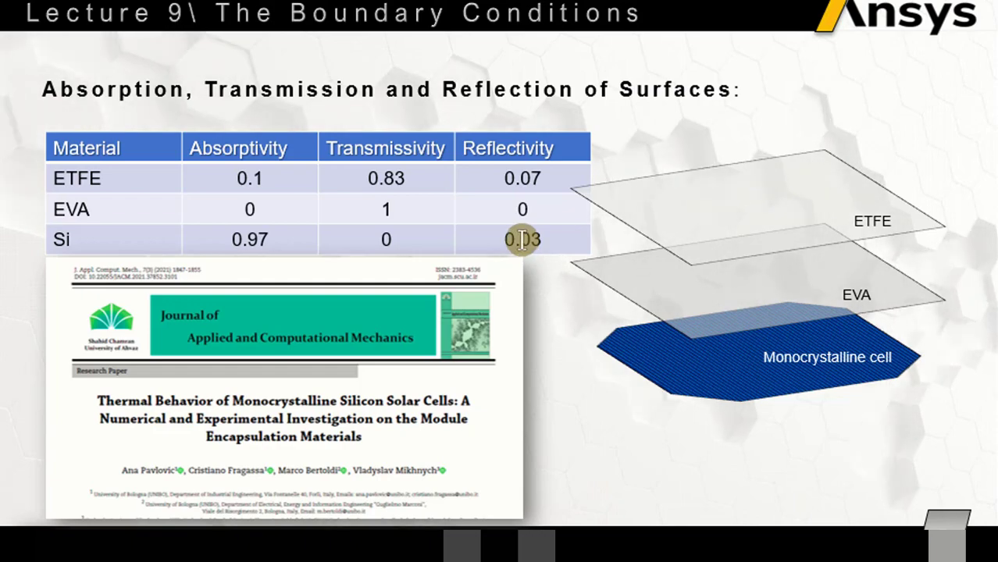
Step: Leave the slide show, switch to the TI-Nspire Scratchpad and calculate 0.03 × 830
{"action": "key", "text": "Escape"}
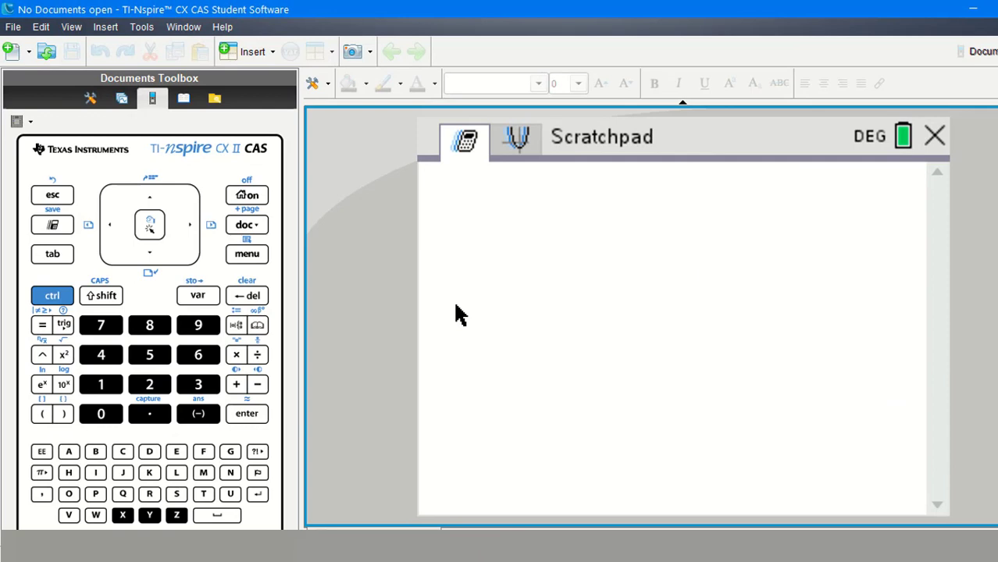
{"action": "type", "text": "0.03"}
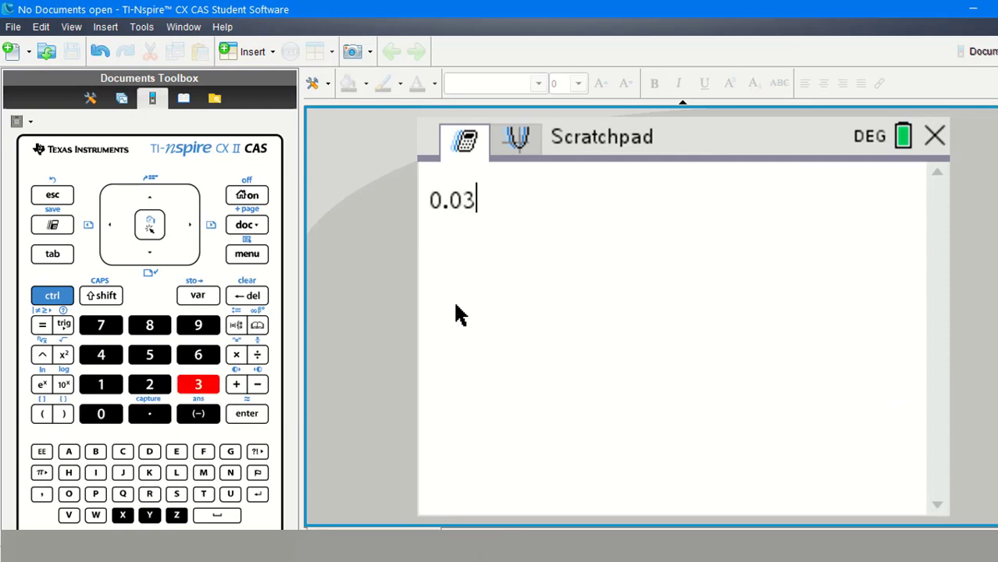
{"action": "type", "text": "*"}
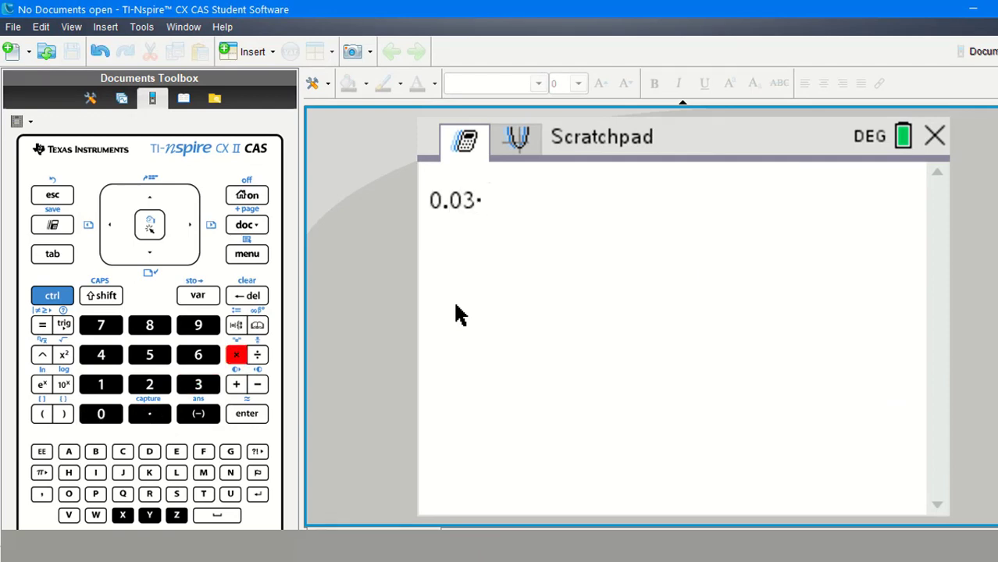
{"action": "type", "text": "830"}
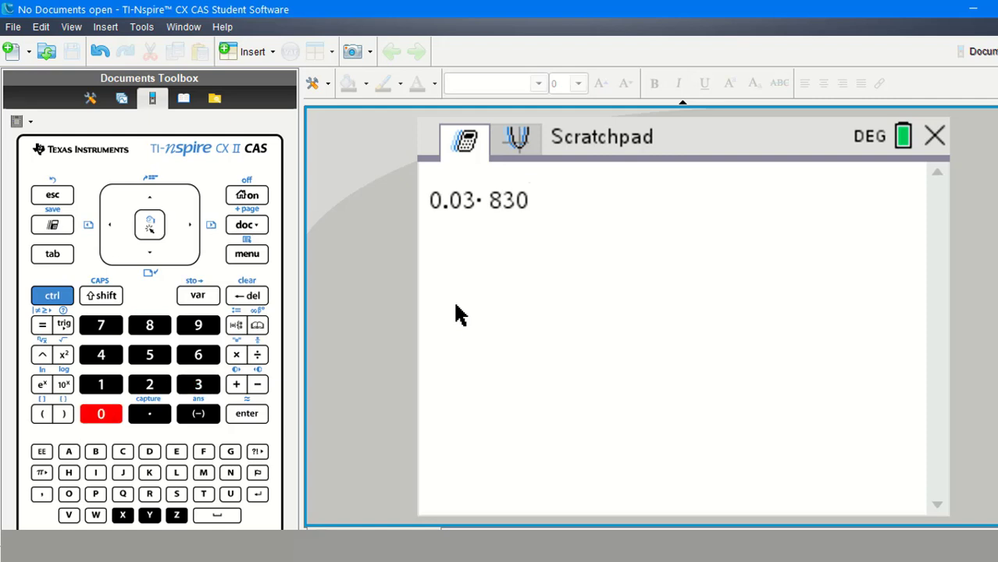
{"action": "key", "text": "Return"}
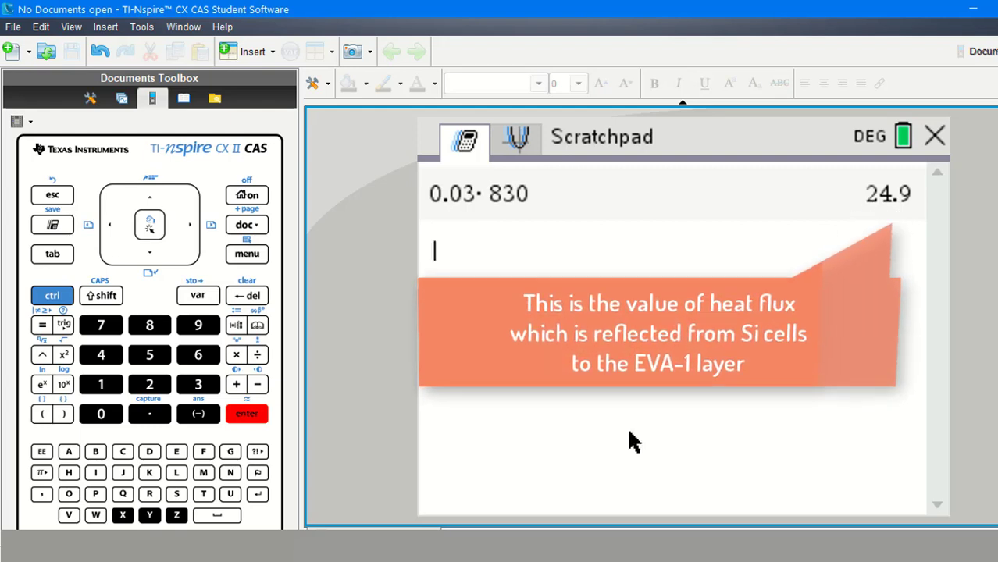
Step: Switch to Ansys Mechanical and hide the top ETFE layer body of the solar panel
{"action": "left_click", "coordinate": [648, 512]}
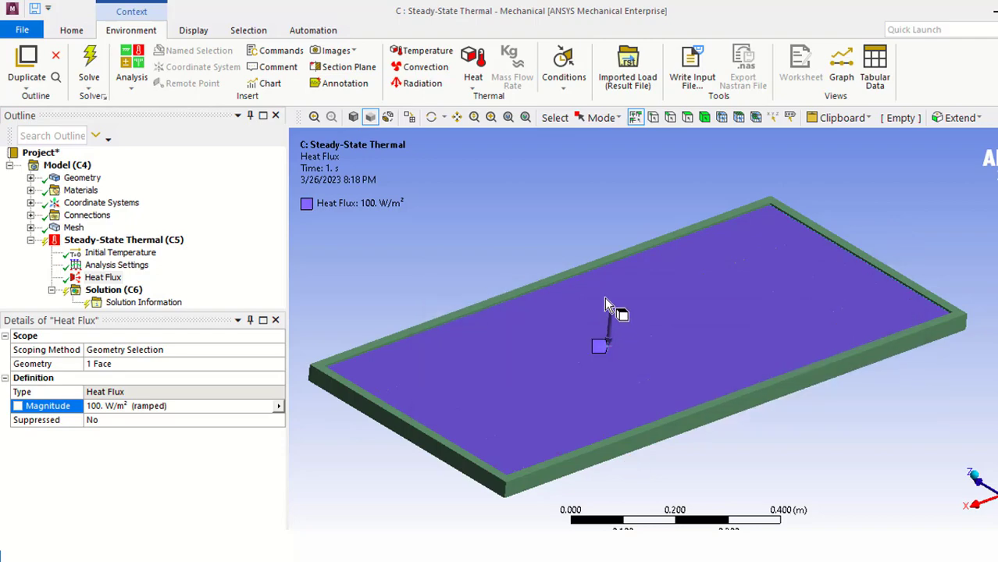
{"action": "left_click", "coordinate": [598, 345]}
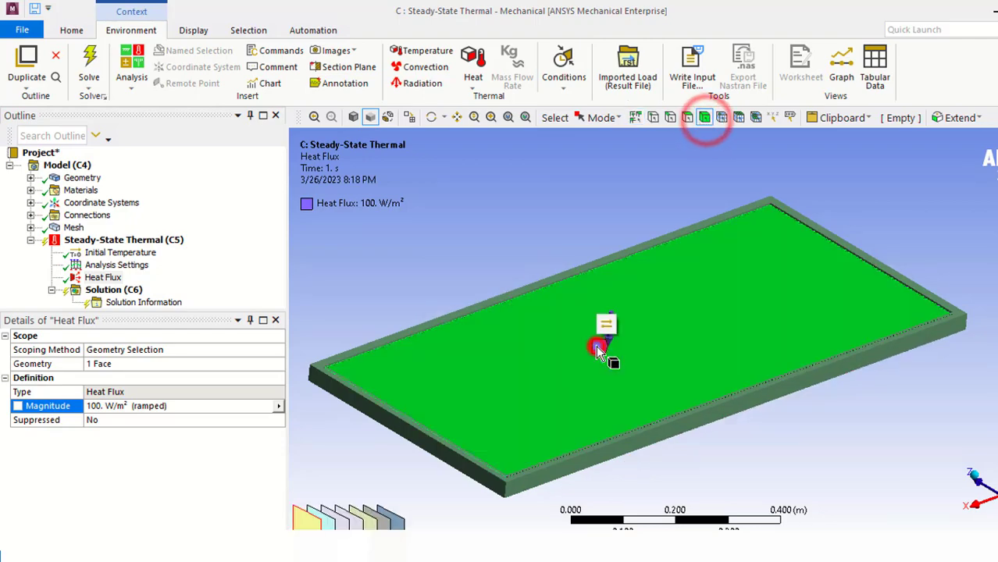
{"action": "right_click", "coordinate": [598, 346]}
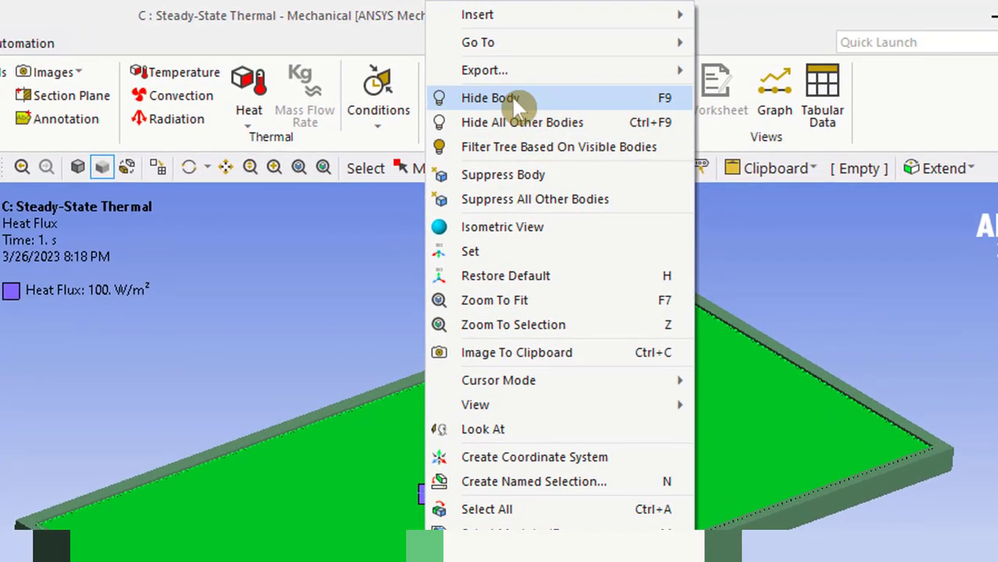
{"action": "left_click", "coordinate": [507, 97]}
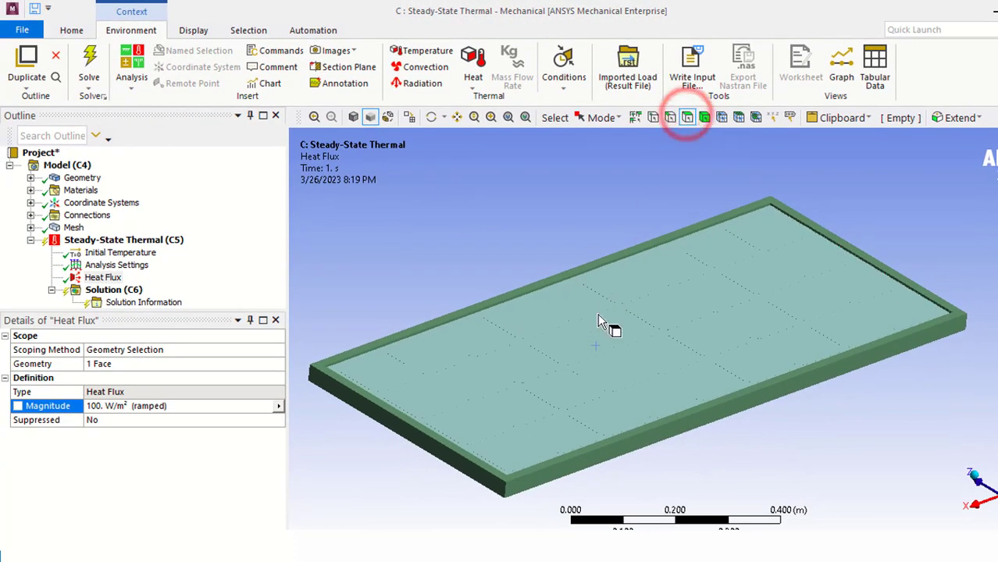
Step: Insert a new heat flux in the steady-state thermal analysis on the exposed top face of the EVA layer
{"action": "left_click", "coordinate": [598, 319]}
{"action": "left_click", "coordinate": [158, 242]}
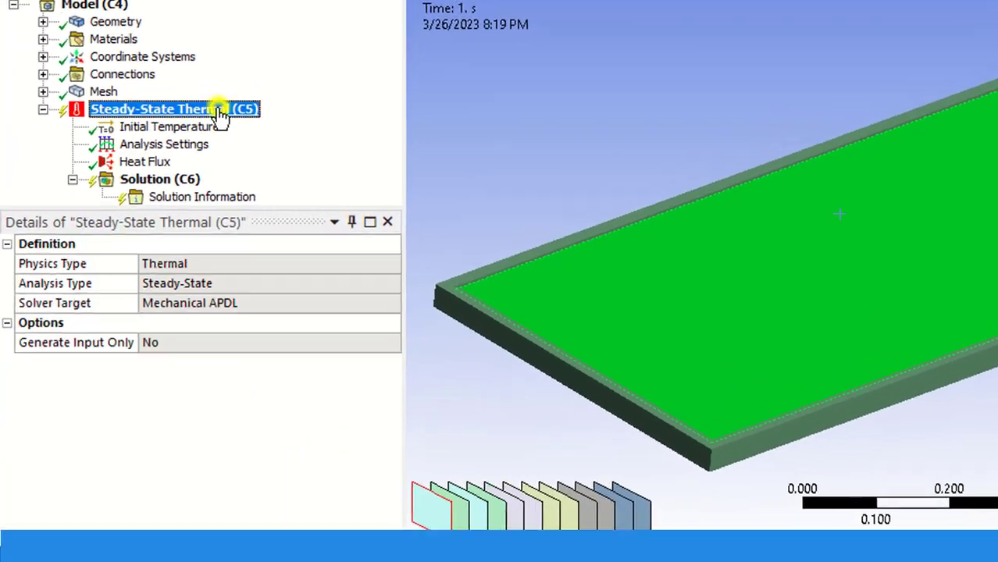
{"action": "right_click", "coordinate": [221, 112]}
{"action": "mouse_move", "coordinate": [281, 125]}
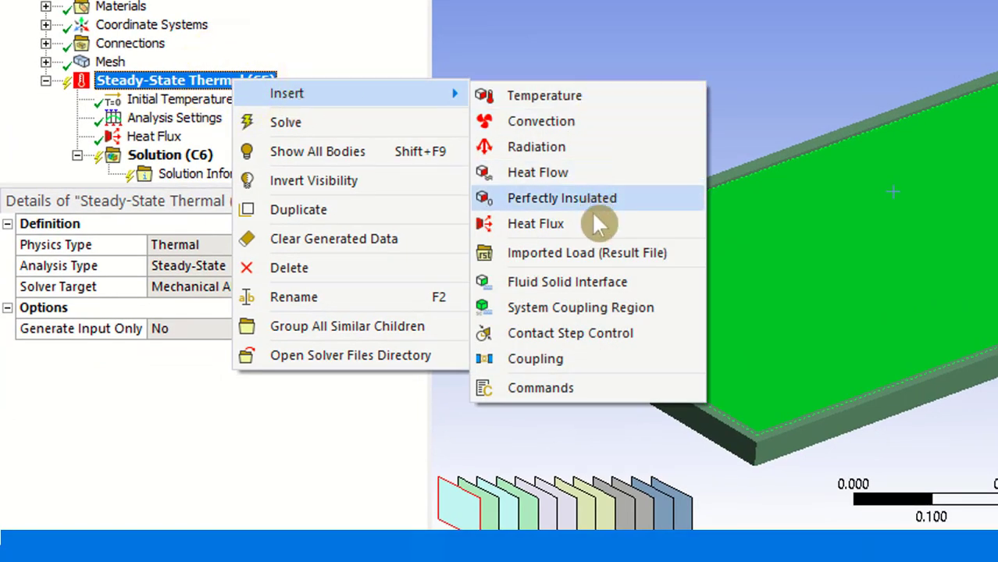
{"action": "left_click", "coordinate": [599, 225]}
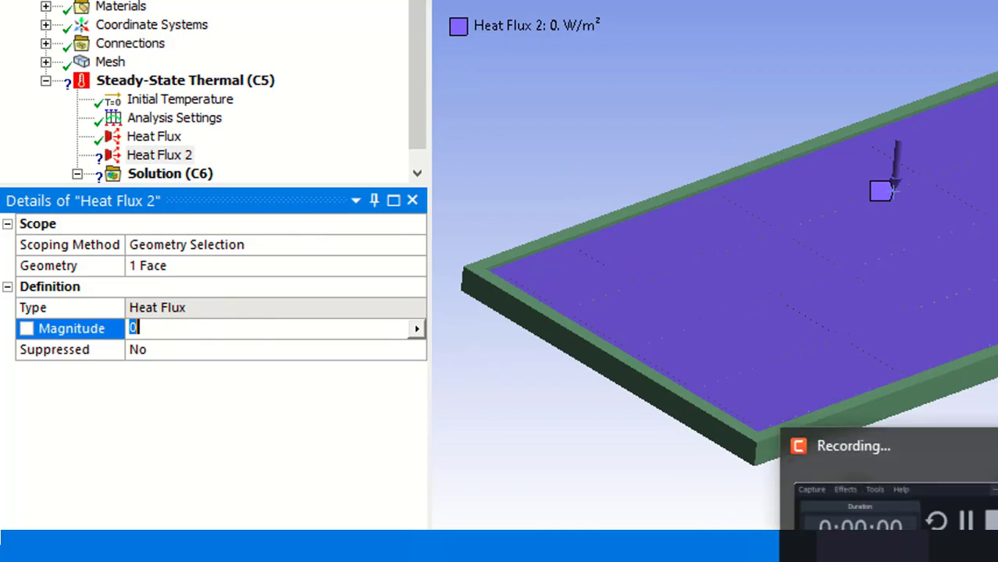
Step: Switch to the PowerPoint presentation and check the heat flux reflected from the monocrystalline cell in the layer diagram
{"action": "left_click", "coordinate": [681, 546]}
{"action": "left_click", "coordinate": [682, 501]}
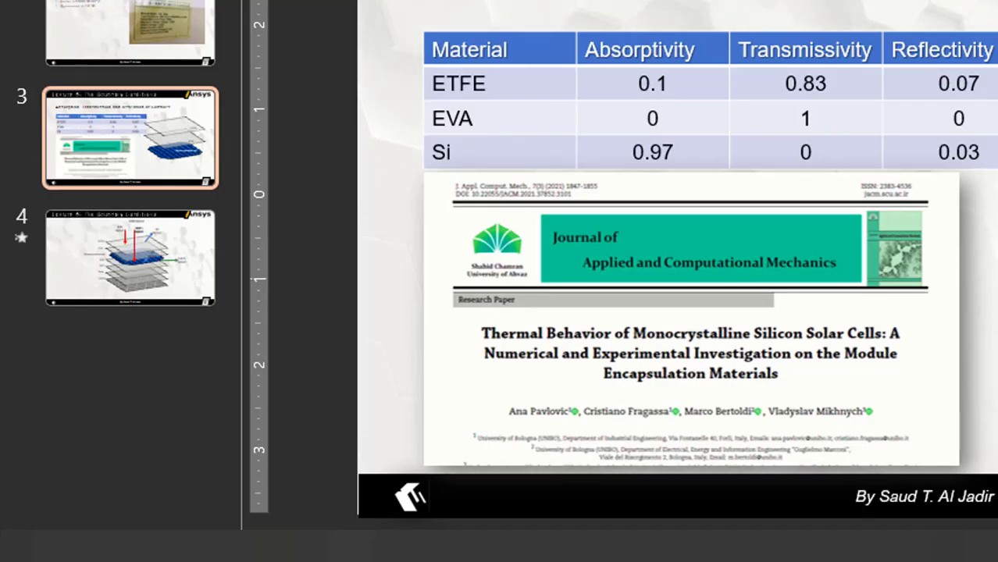
{"action": "key", "text": "shift+F5"}
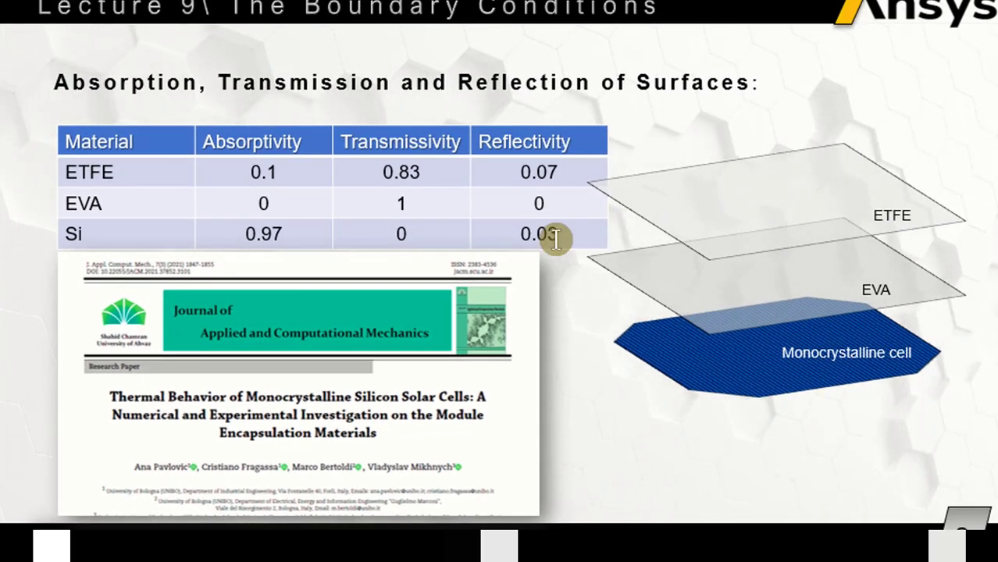
{"action": "left_click", "coordinate": [746, 356]}
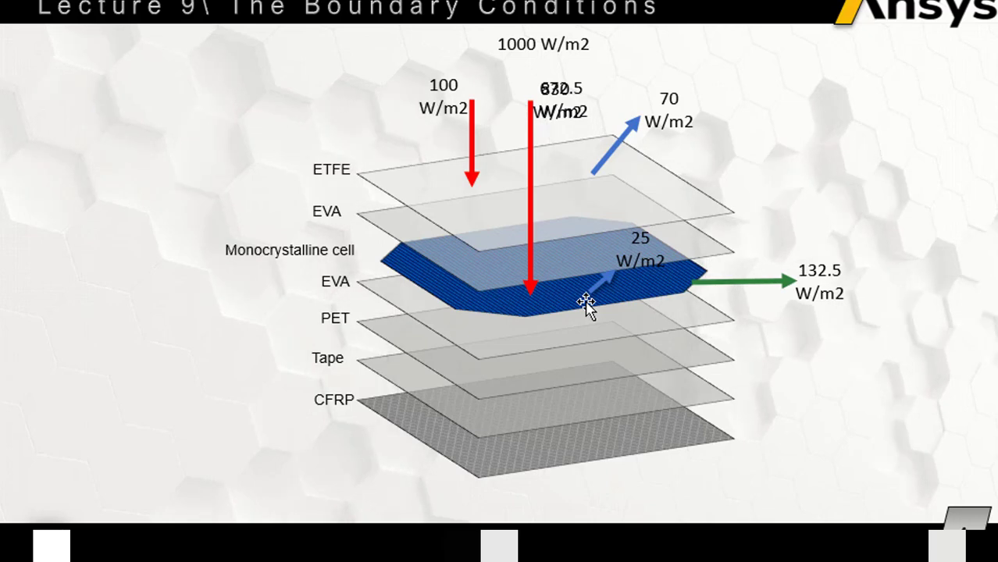
{"action": "left_click_drag", "start_coordinate": [601, 285], "coordinate": [612, 287]}
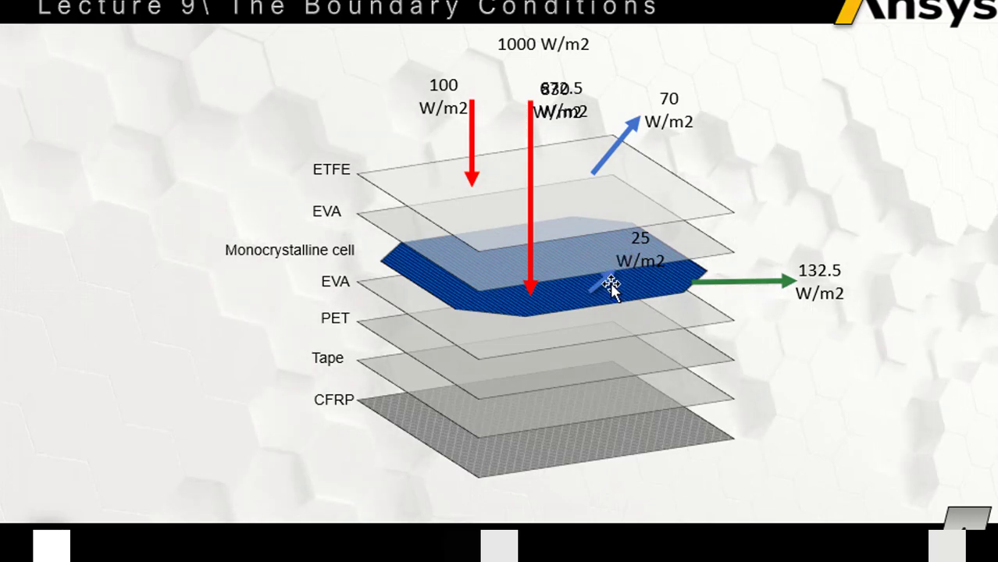
Step: Switch back to Ansys Mechanical and set the new heat flux's magnitude to 25 W/m²
{"action": "mouse_move", "coordinate": [500, 545]}
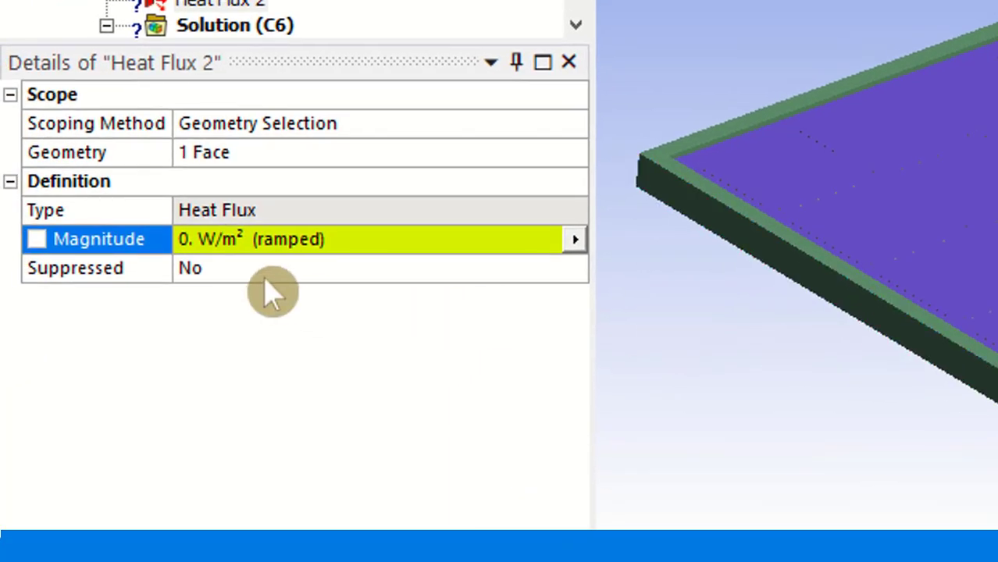
{"action": "left_click", "coordinate": [238, 238]}
{"action": "type", "text": "2"}
{"action": "key", "text": "Return"}
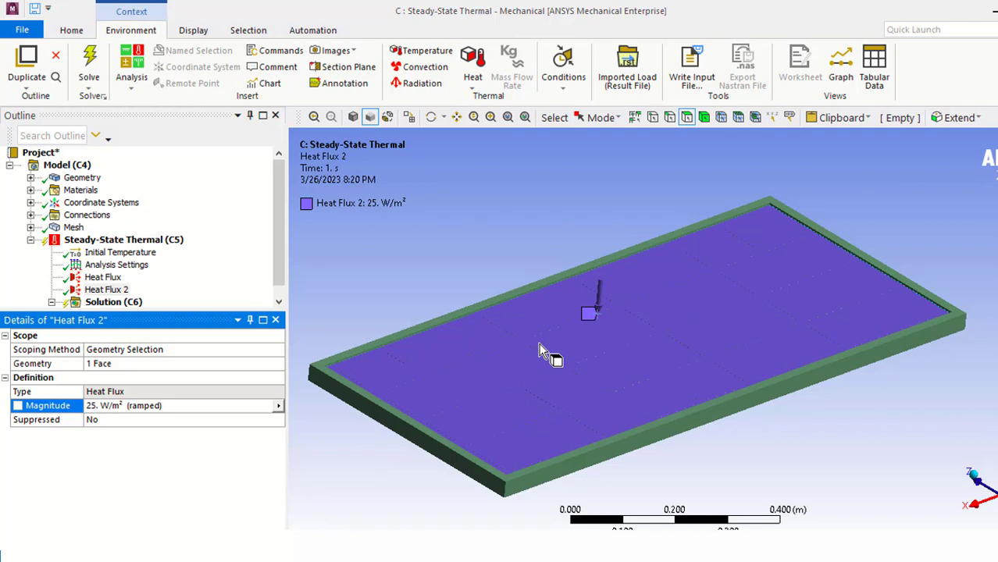
Step: Rename the second heat flux as "Heat Flux EVA1"
{"action": "right_click", "coordinate": [125, 290]}
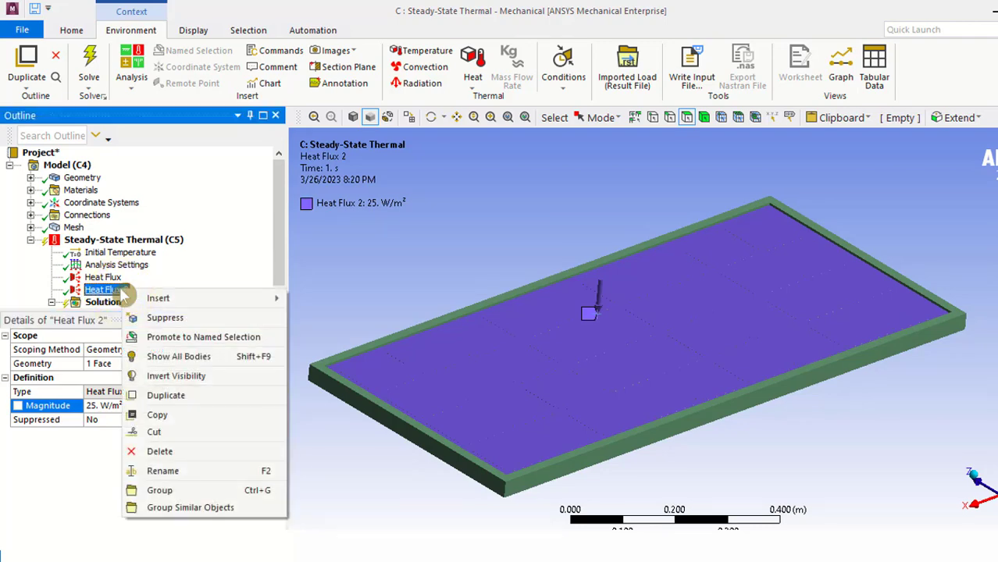
{"action": "left_click", "coordinate": [194, 473]}
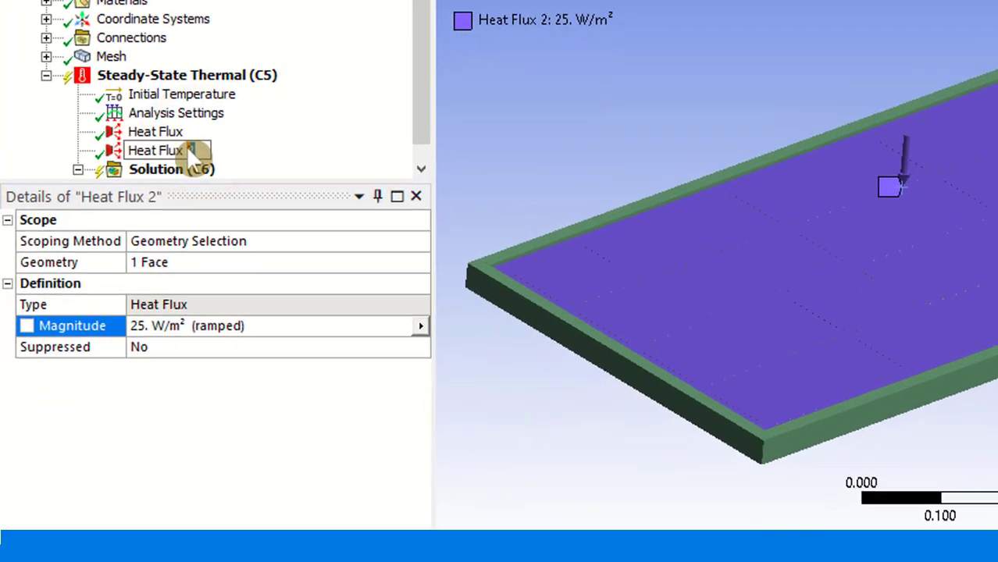
{"action": "key", "text": "BackSpace"}
{"action": "type", "text": "EVA"}
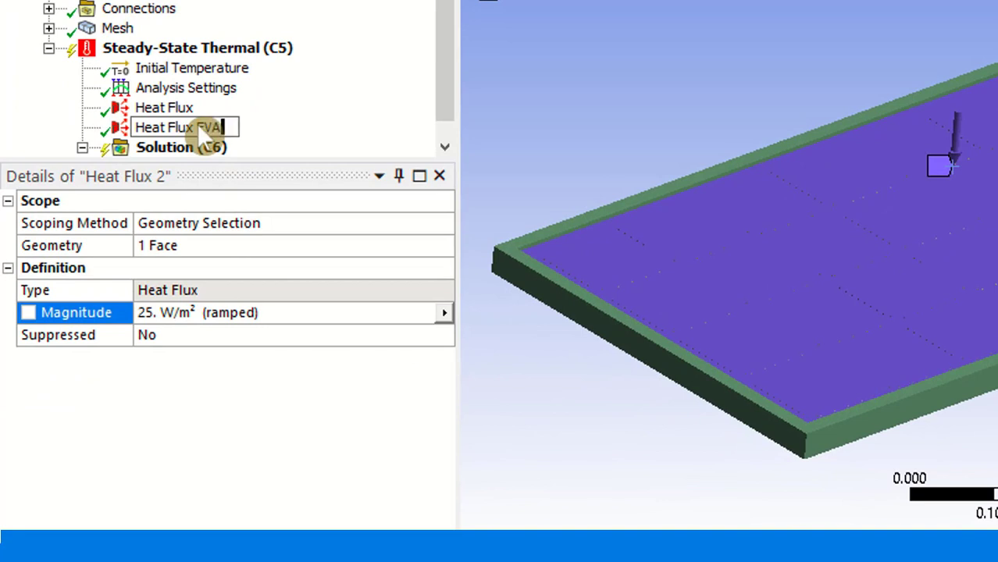
{"action": "type", "text": "1"}
{"action": "key", "text": "Return"}
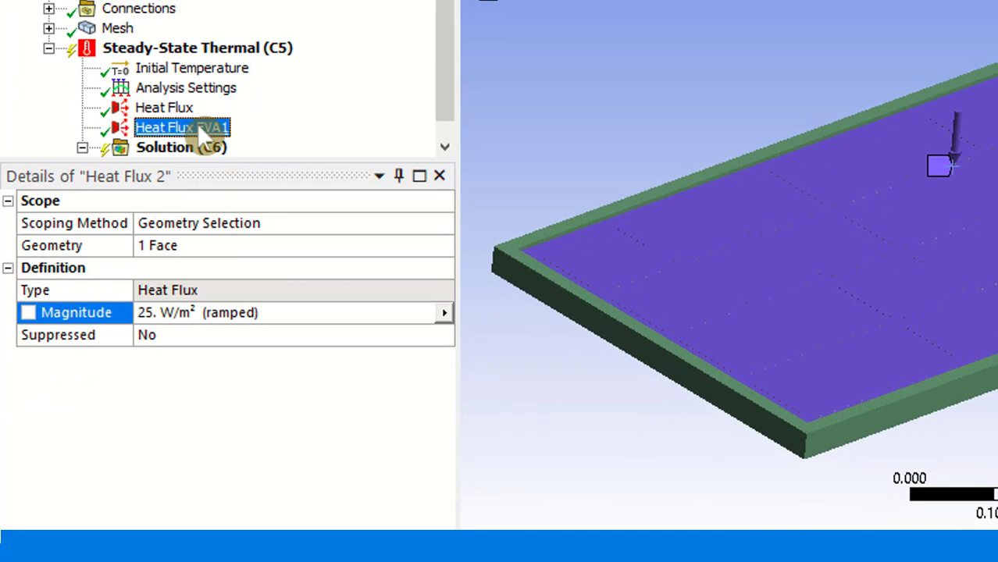
Step: Rename the 100 W/m² heat flux to identify it as the ETFE layer's load
{"action": "right_click", "coordinate": [195, 111]}
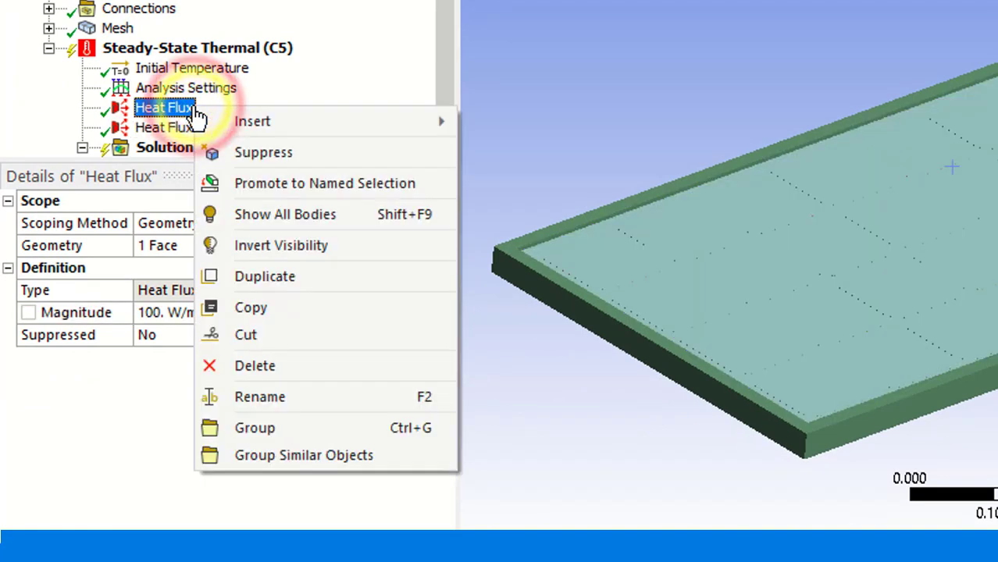
{"action": "left_click", "coordinate": [288, 399]}
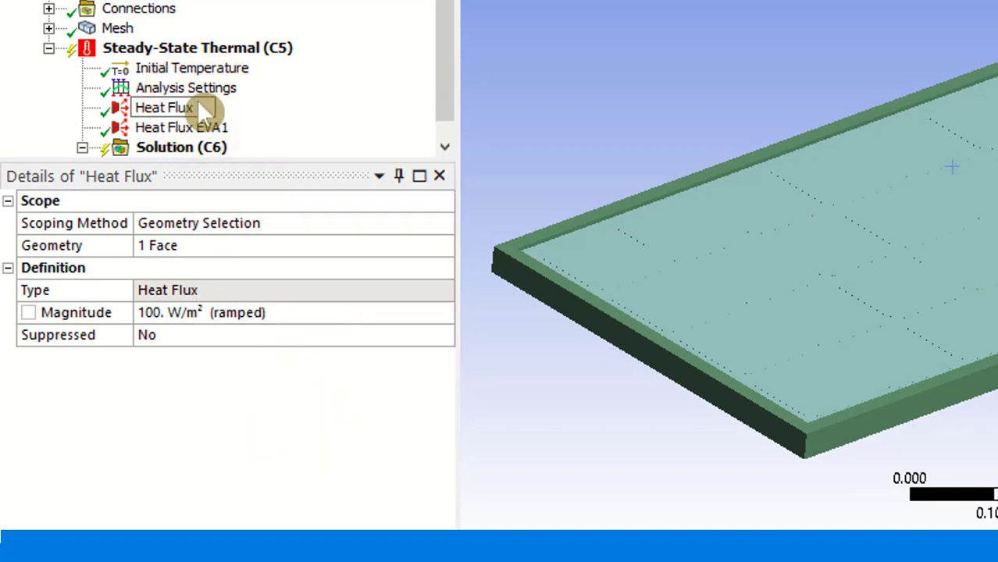
{"action": "type", "text": "TFE"}
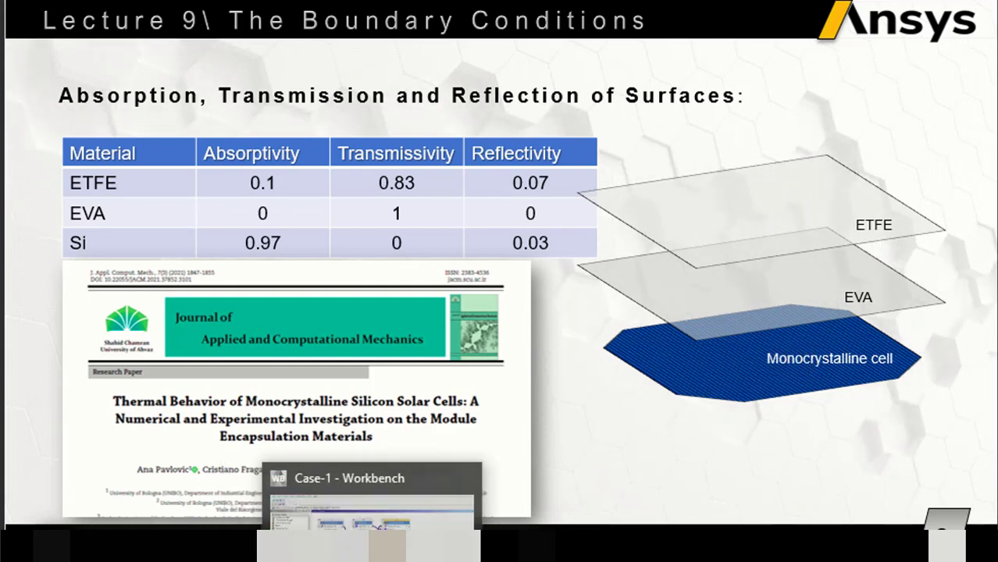
Step: Switch to the TI-Nspire calculator and subtract the reflected 25 from the 830 transmitted from EVA-1 to the silicon cells
{"action": "left_click", "coordinate": [335, 546]}
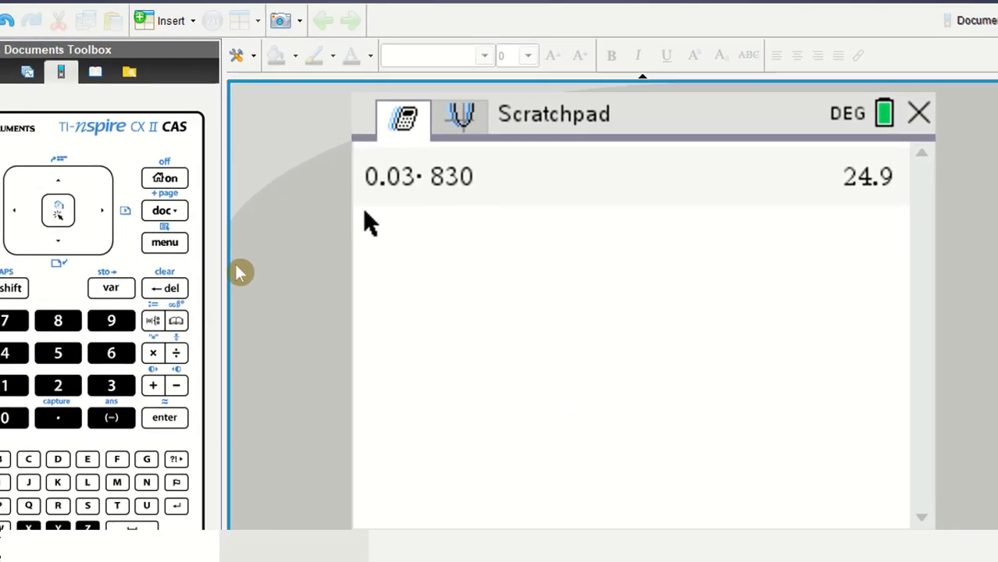
{"action": "type", "text": "830"}
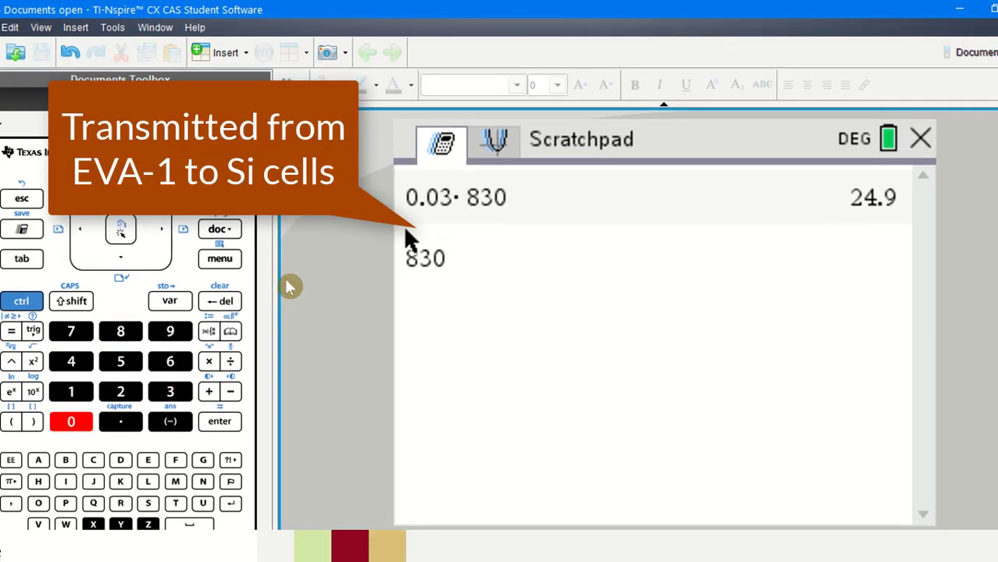
{"action": "type", "text": "-25"}
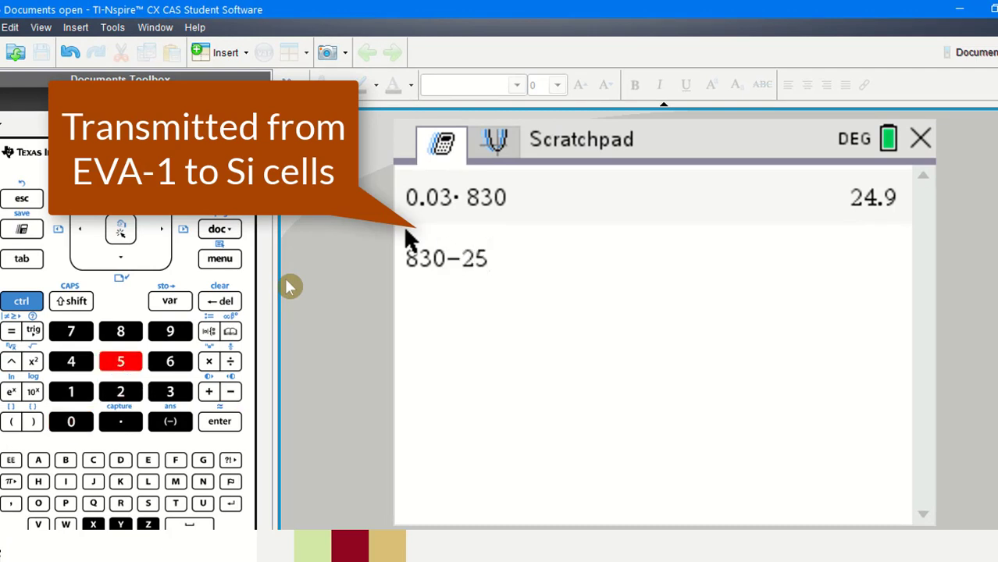
{"action": "key", "text": "Return"}
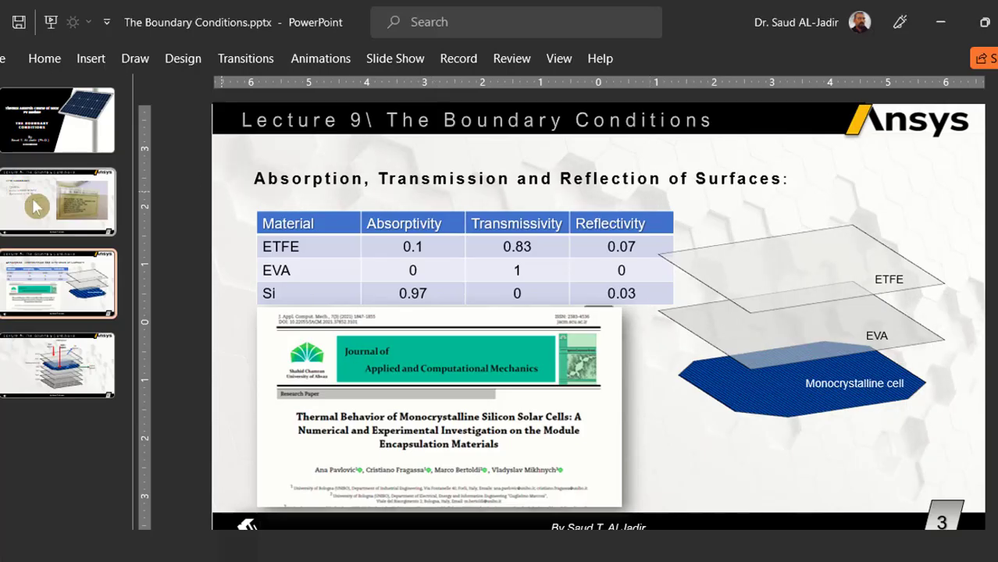
Step: Switch to the PowerPoint presentation and check the generated power on the Test Conditions slide
{"action": "left_click", "coordinate": [39, 202]}
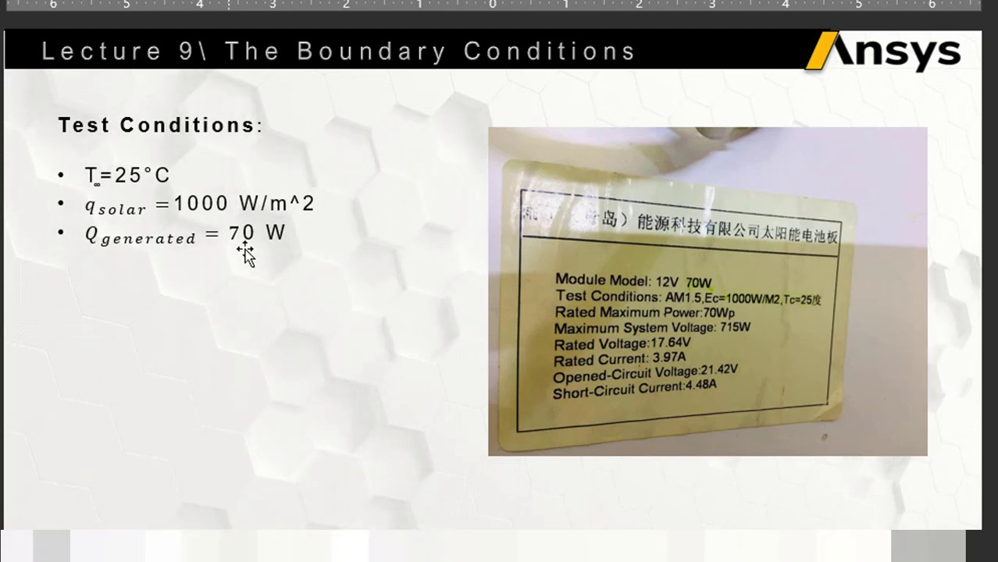
{"action": "left_click", "coordinate": [282, 242]}
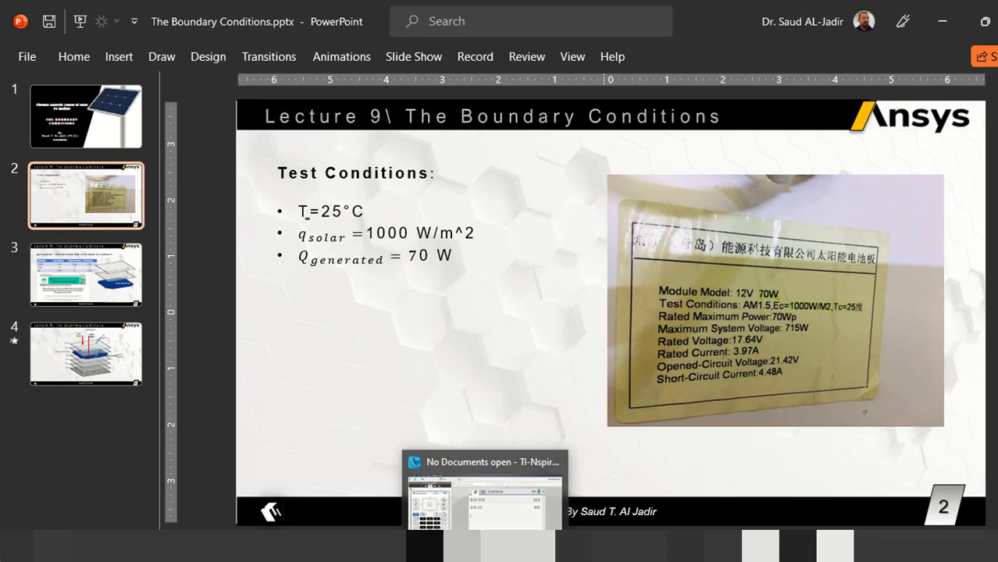
Step: Switch to Workbench, open the Geometry in DesignModeler and hide all bodies except the Silicon cells part
{"action": "left_click", "coordinate": [478, 494]}
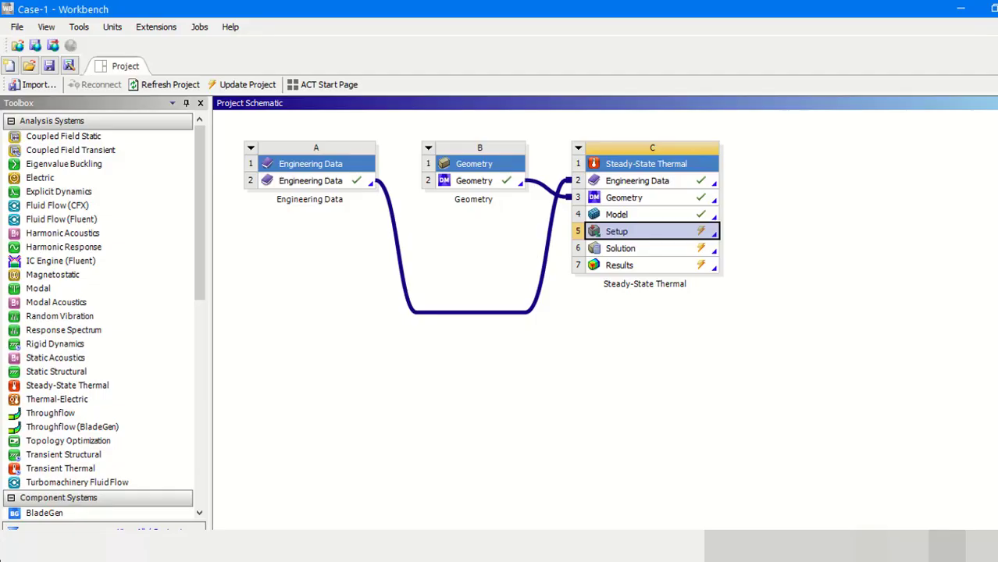
{"action": "double_click", "coordinate": [492, 183]}
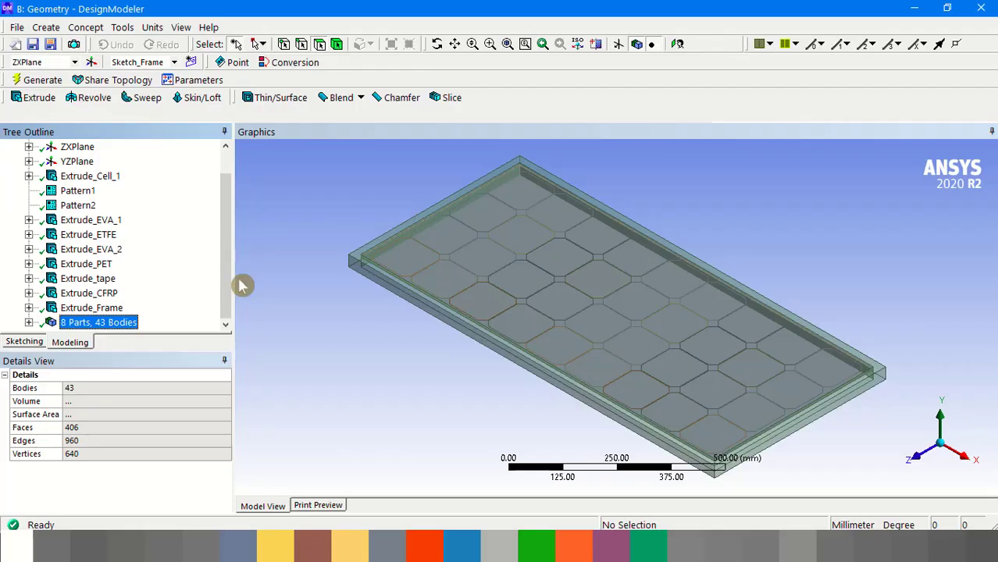
{"action": "left_click", "coordinate": [29, 322]}
{"action": "right_click", "coordinate": [102, 222]}
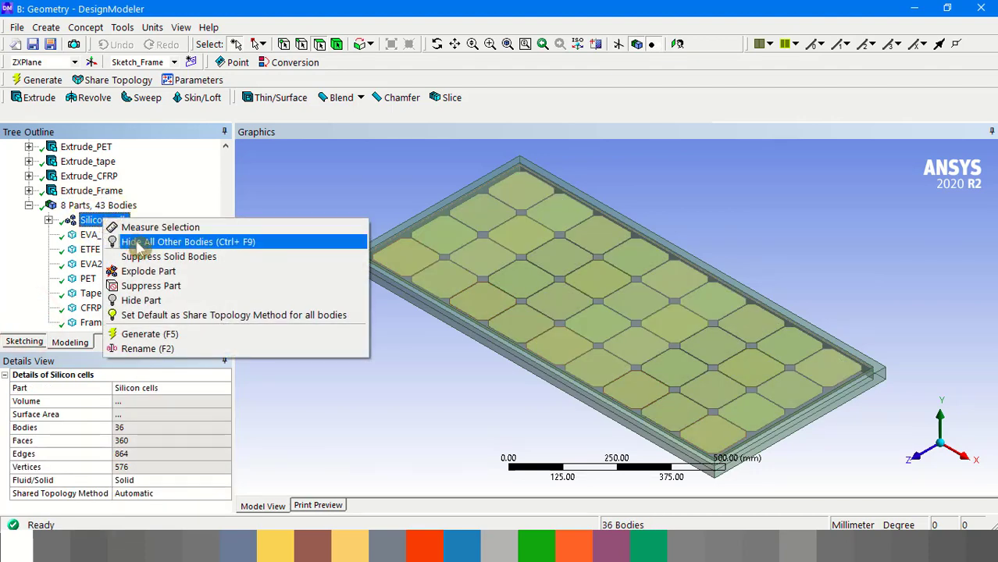
{"action": "left_click", "coordinate": [136, 245]}
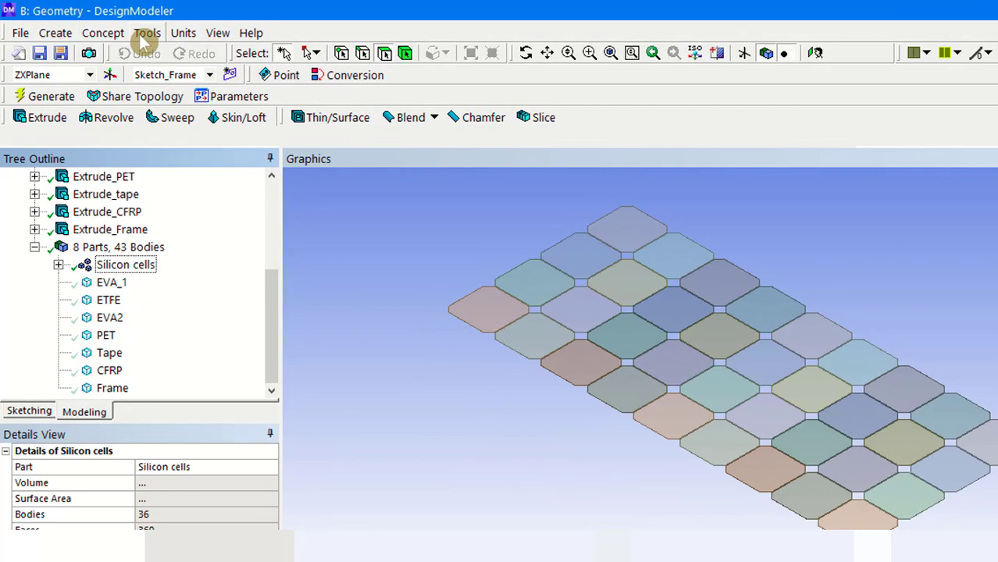
Step: Use Entity Information to measure the surface area of one silicon cell's top face
{"action": "left_click", "coordinate": [122, 27]}
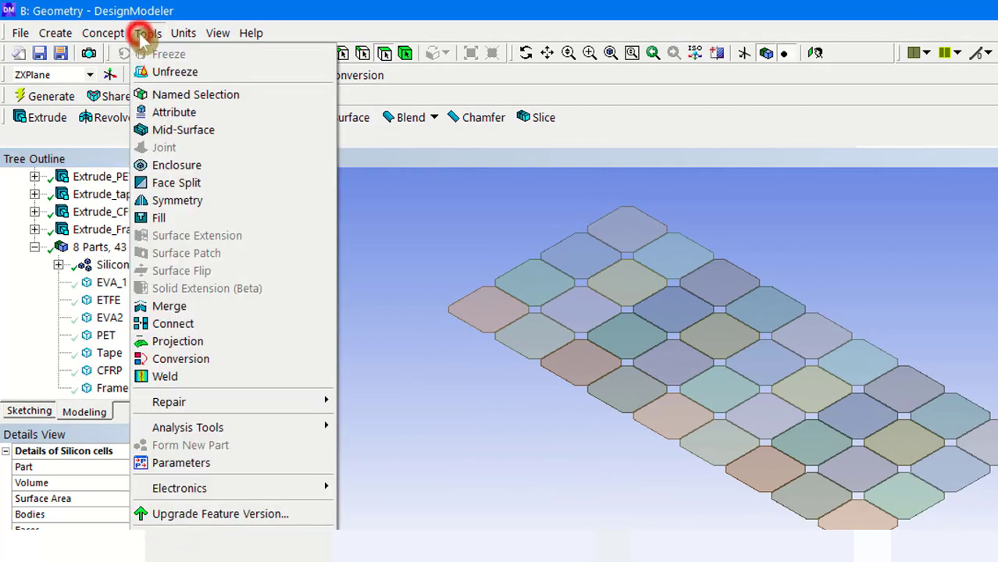
{"action": "mouse_move", "coordinate": [317, 428]}
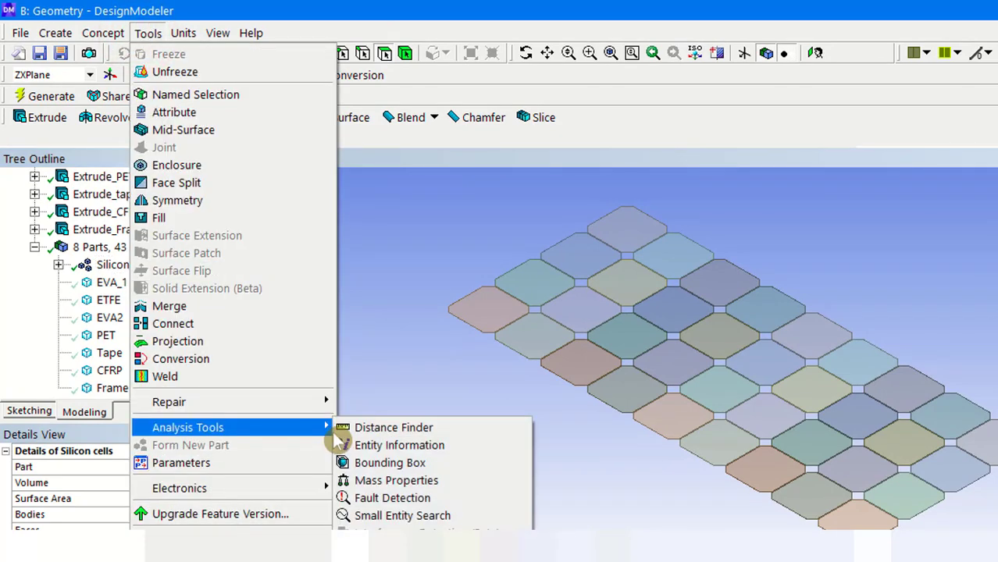
{"action": "left_click", "coordinate": [381, 445]}
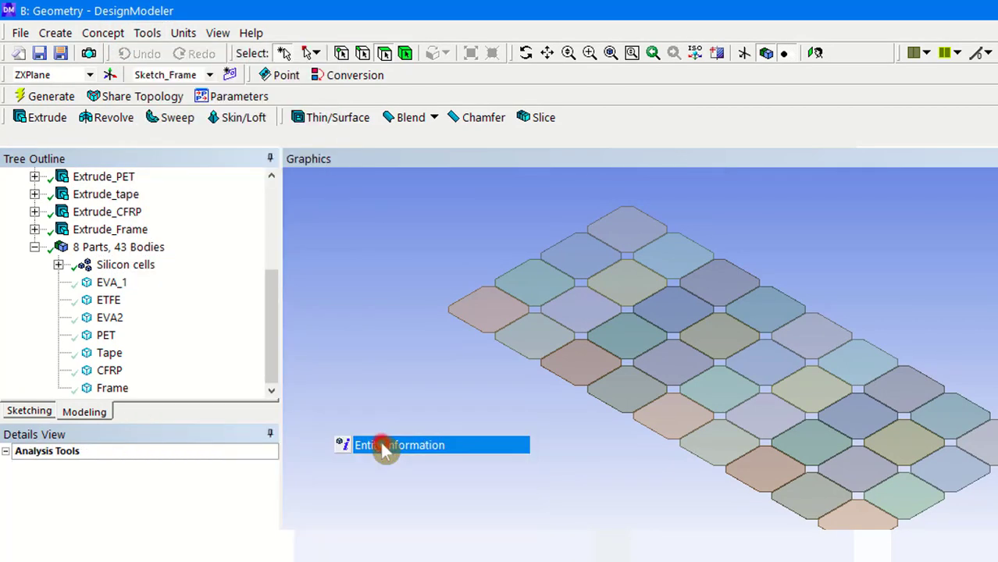
{"action": "left_click", "coordinate": [384, 53]}
{"action": "left_click", "coordinate": [481, 315]}
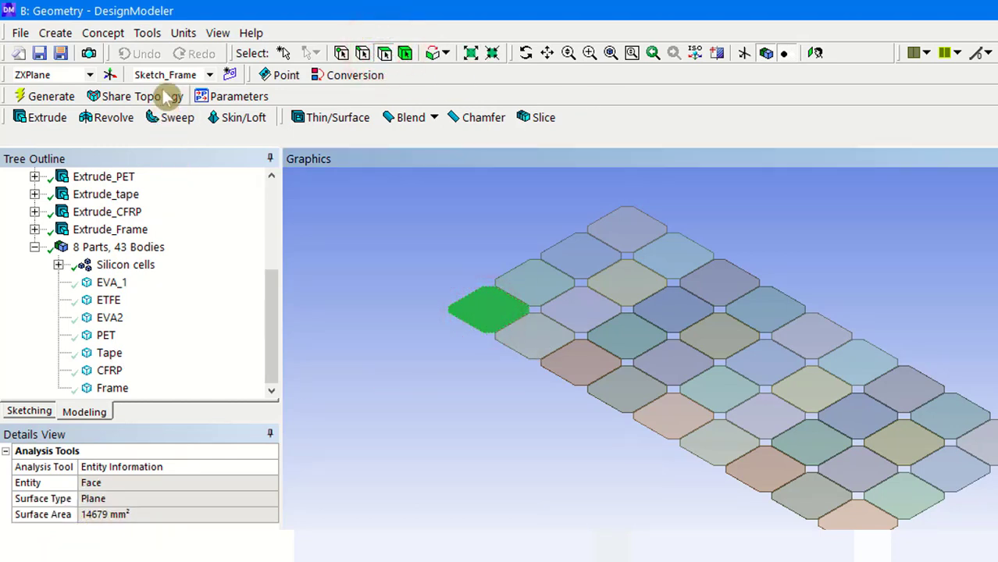
Step: Set the model's length units to Meter and read the selected cell face's area in the new units
{"action": "left_click", "coordinate": [185, 33]}
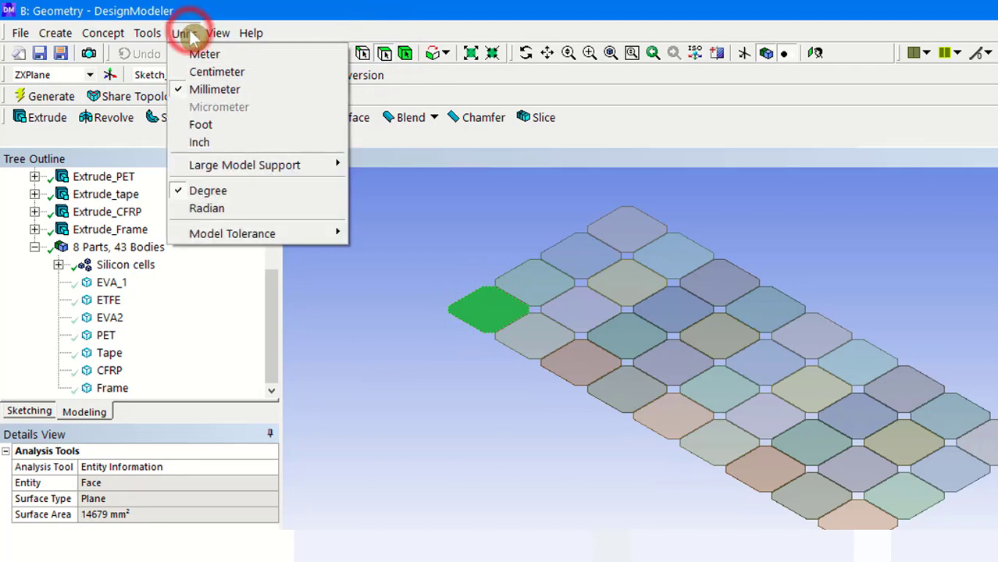
{"action": "left_click", "coordinate": [221, 53]}
{"action": "left_click", "coordinate": [492, 313]}
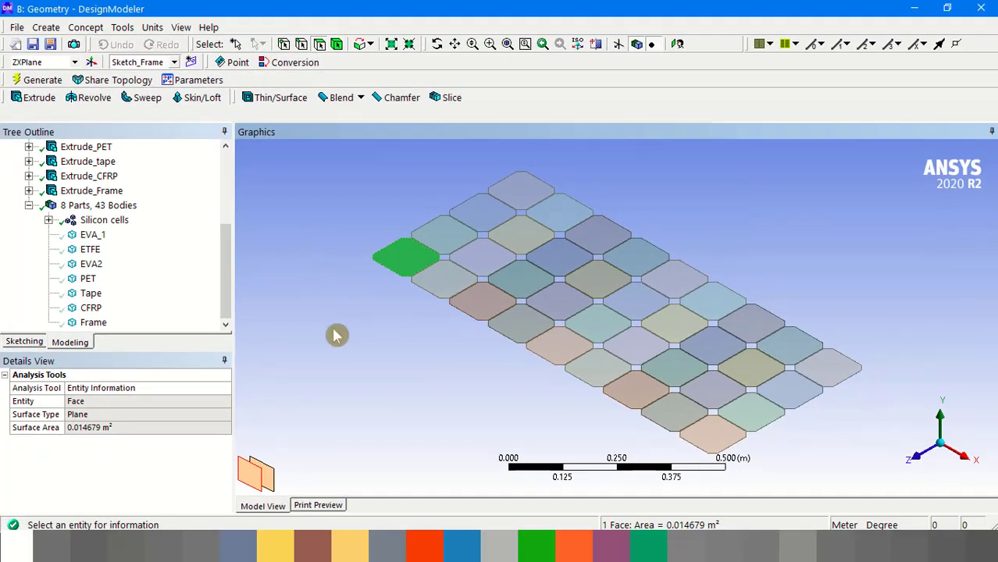
Step: Switch to the TI-Nspire calculator in a smaller window so that DesignModeler's face area details stay in view beside it
{"action": "mouse_move", "coordinate": [461, 547]}
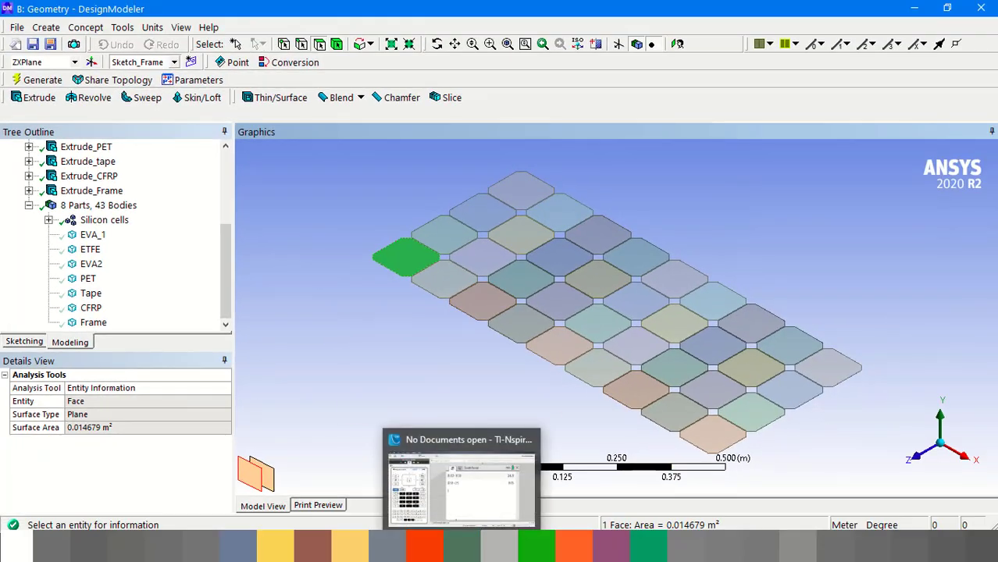
{"action": "left_click", "coordinate": [460, 476]}
{"action": "left_click", "coordinate": [946, 9]}
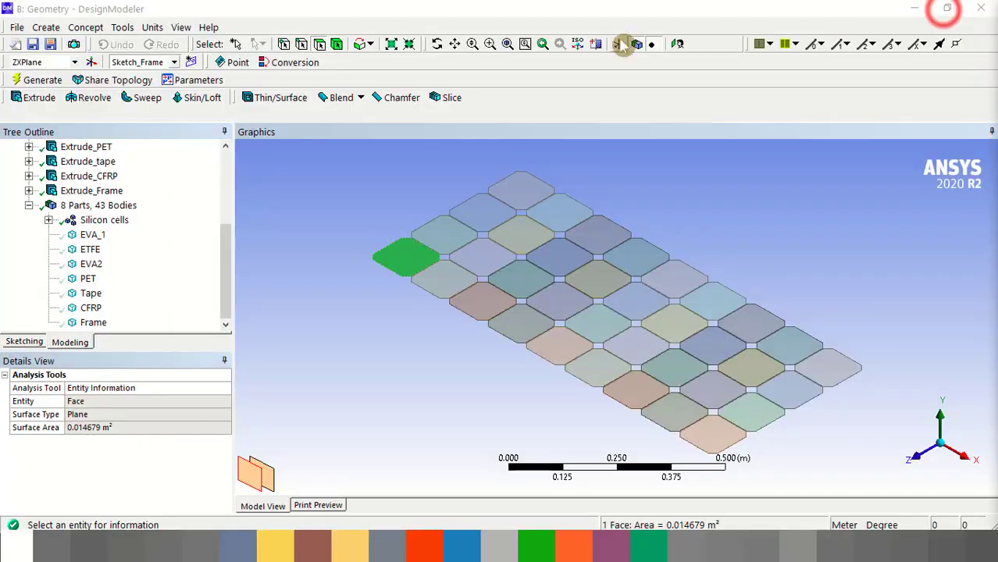
{"action": "mouse_move", "coordinate": [611, 546]}
{"action": "left_click", "coordinate": [624, 500]}
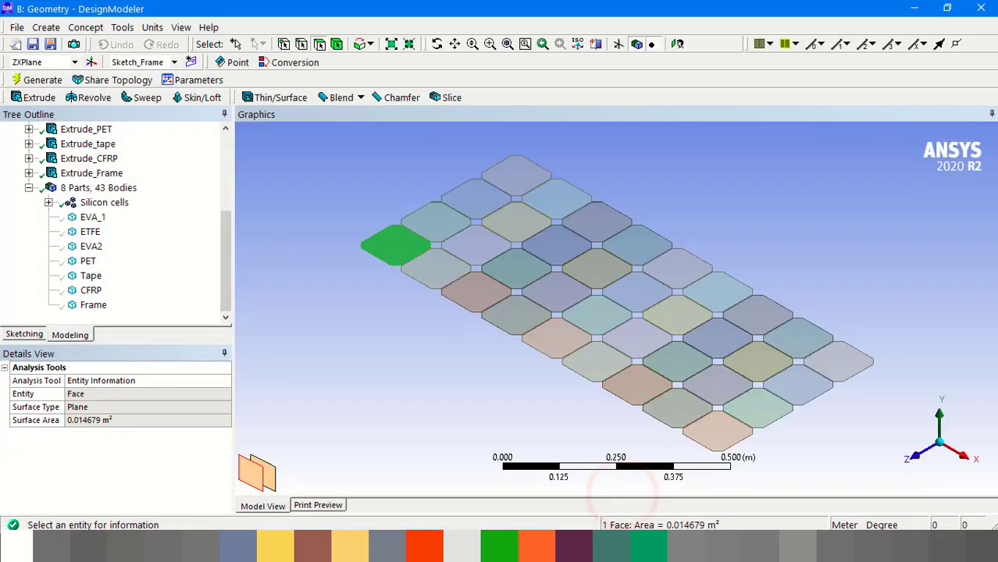
{"action": "left_click", "coordinate": [606, 477]}
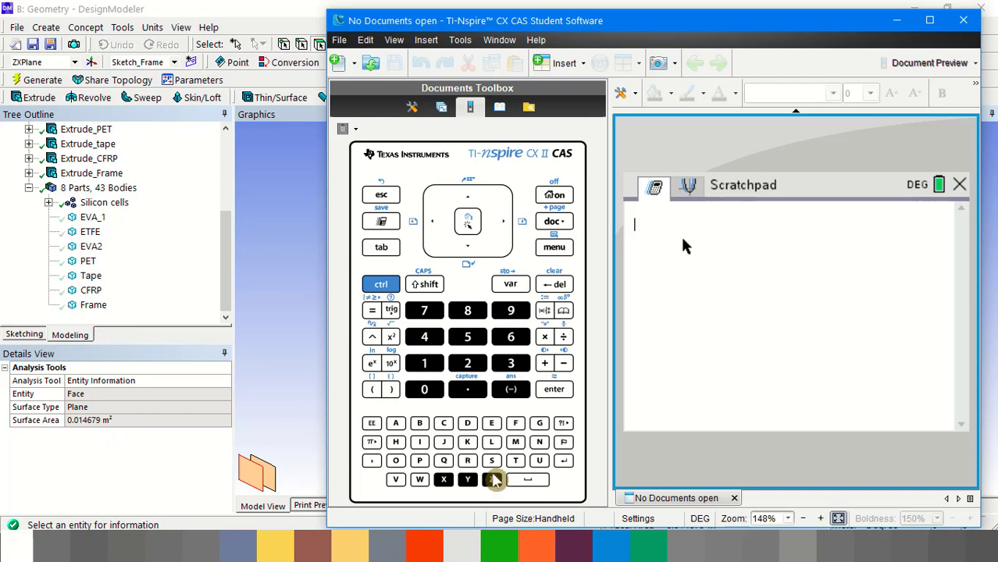
Step: Calculate the total area of the 36 silicon cells as 0.01468 × 36
{"action": "type", "text": "0"}
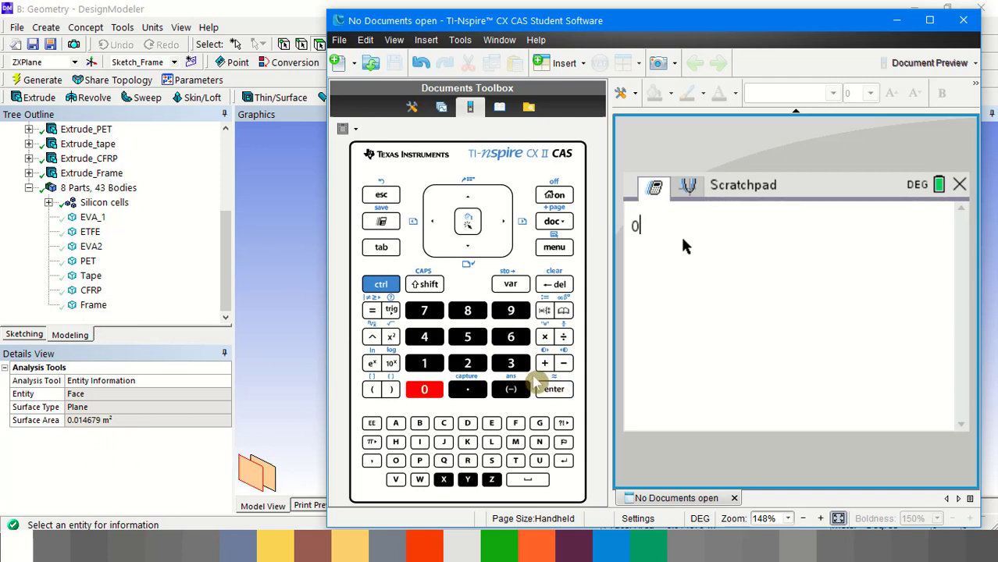
{"action": "type", "text": ".014"}
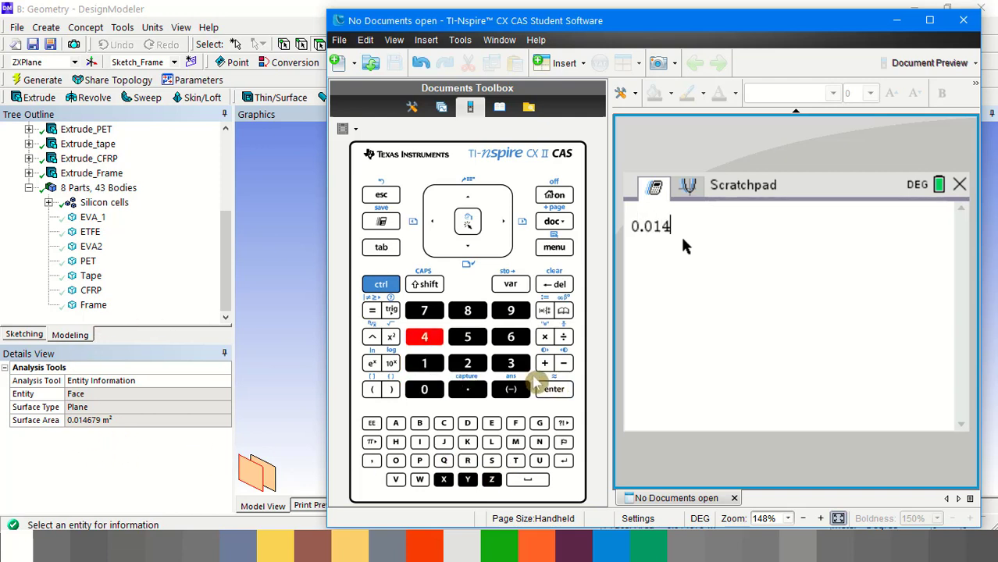
{"action": "type", "text": "68"}
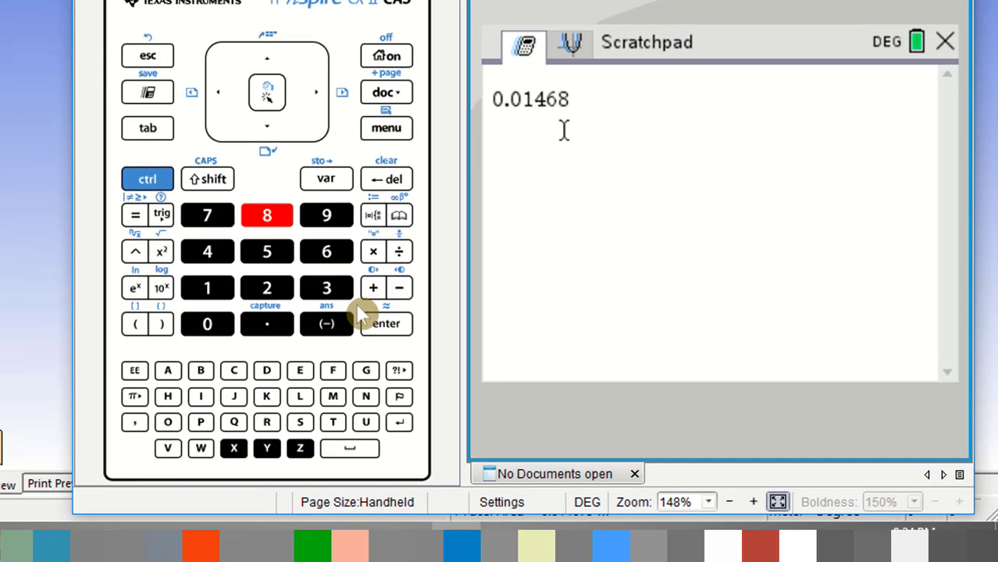
{"action": "type", "text": "*"}
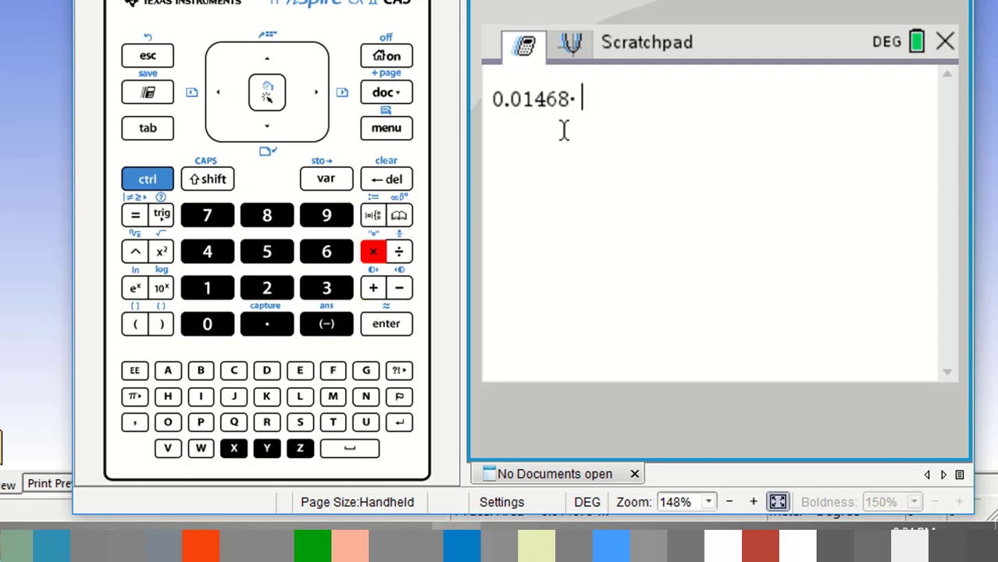
{"action": "type", "text": "36"}
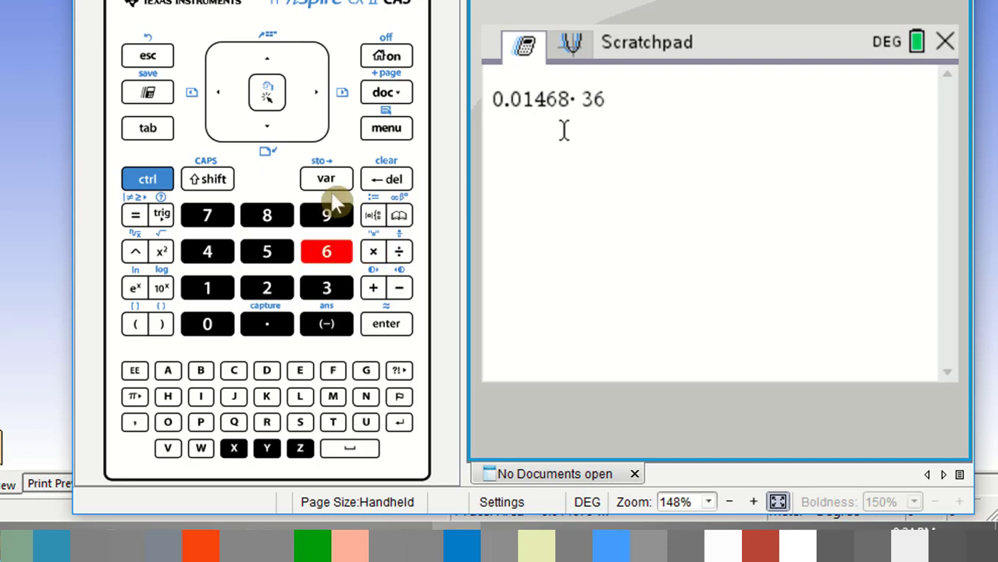
{"action": "key", "text": "Return"}
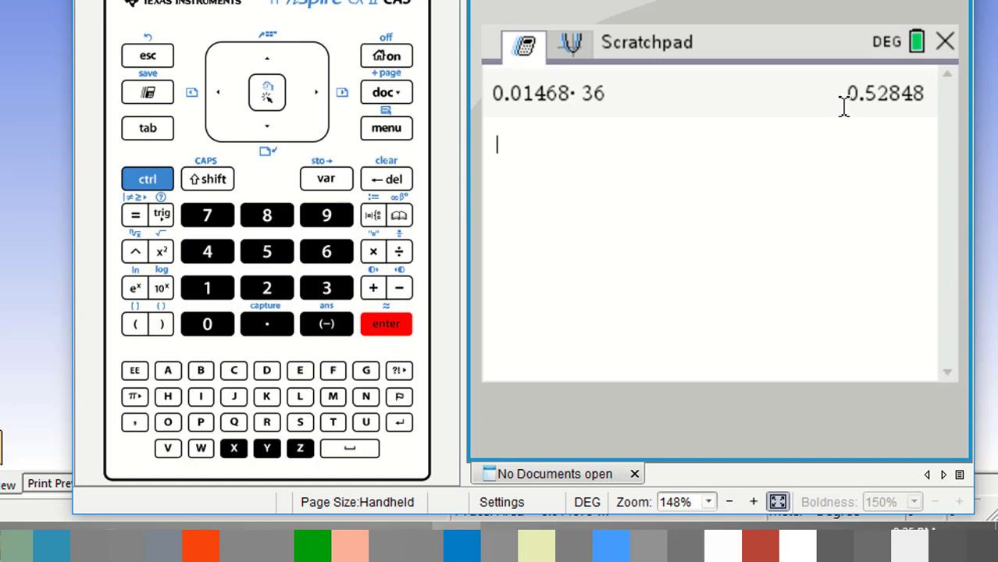
Step: Divide the generated power of 70 W by the previous answer, the total cell area, to get the generated flux
{"action": "type", "text": "70"}
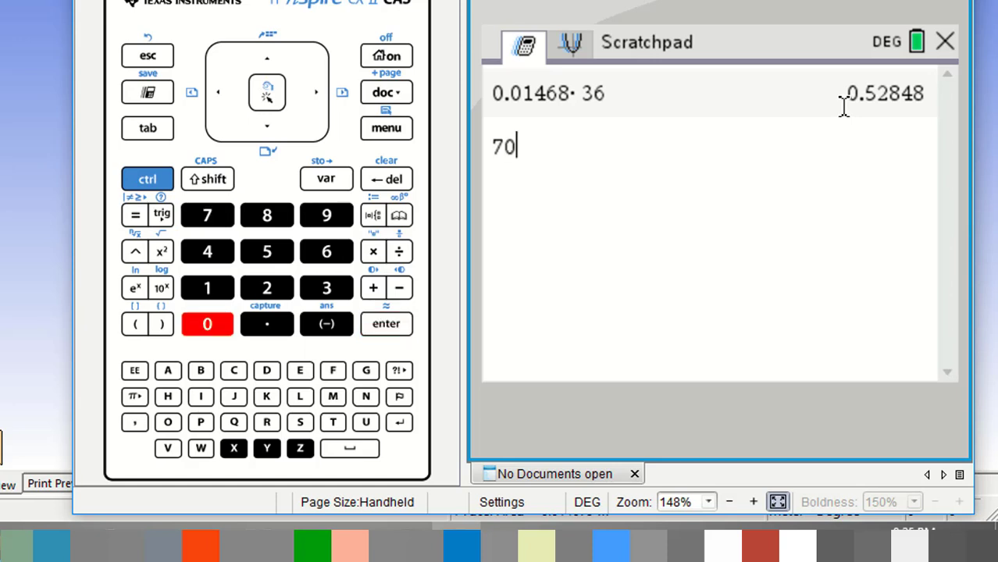
{"action": "type", "text": "/"}
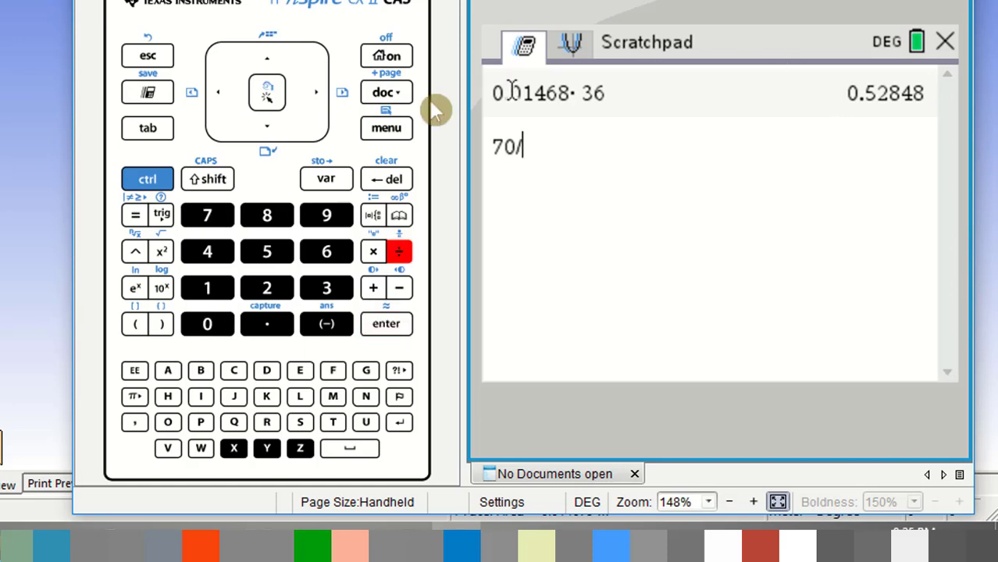
{"action": "left_click", "coordinate": [152, 179]}
{"action": "left_click", "coordinate": [326, 324]}
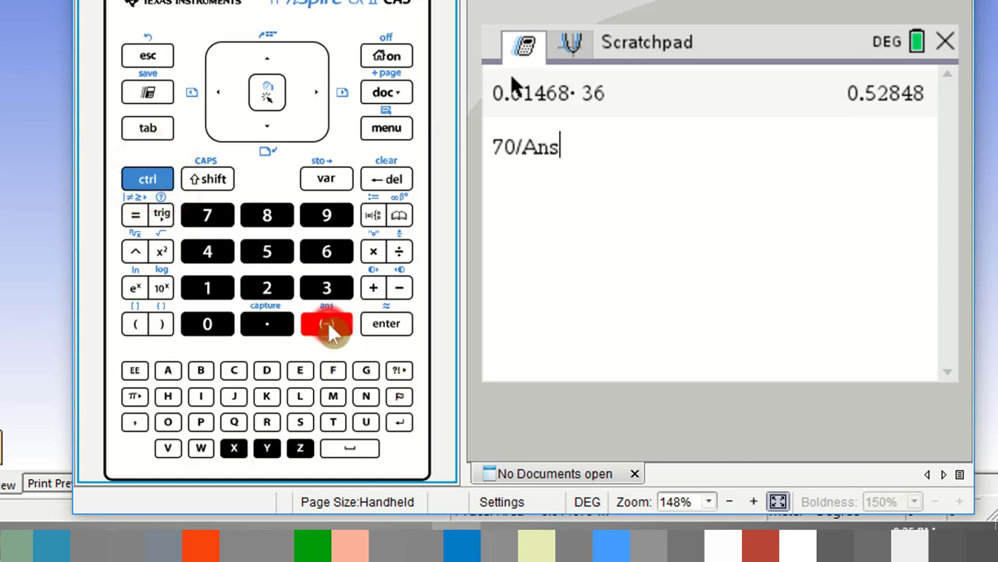
{"action": "left_click", "coordinate": [388, 325]}
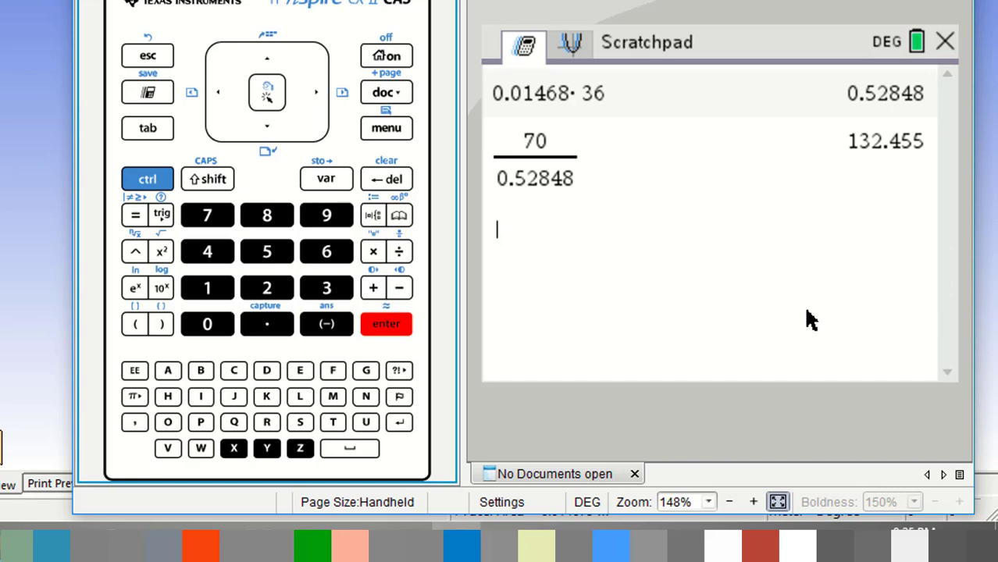
Step: Subtract the previous answer, the generated electrical flux, from 805 to get the net heat flux on the cells
{"action": "type", "text": "80"}
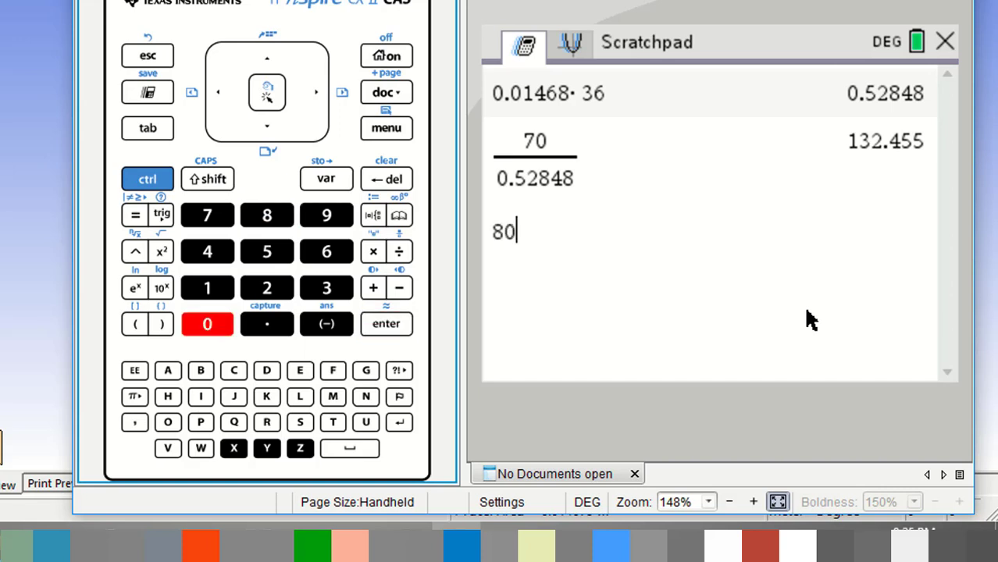
{"action": "type", "text": "5"}
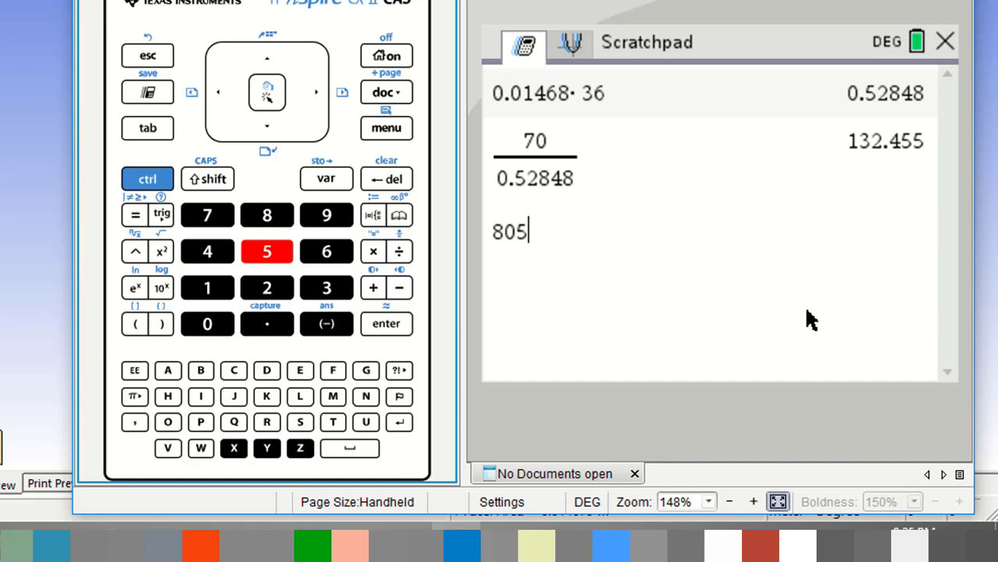
{"action": "type", "text": "-"}
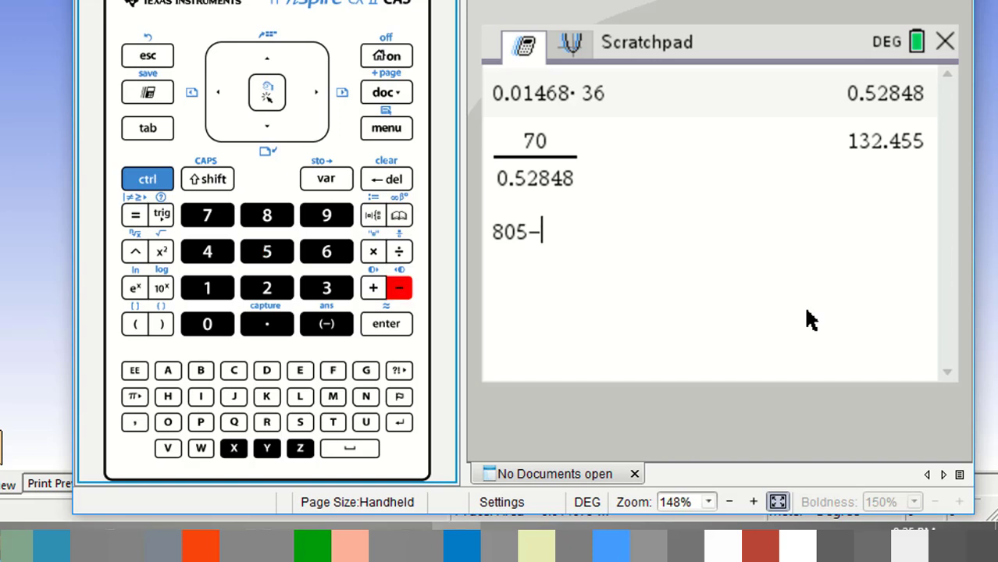
{"action": "left_click", "coordinate": [148, 179]}
{"action": "left_click", "coordinate": [326, 323]}
{"action": "key", "text": "Return"}
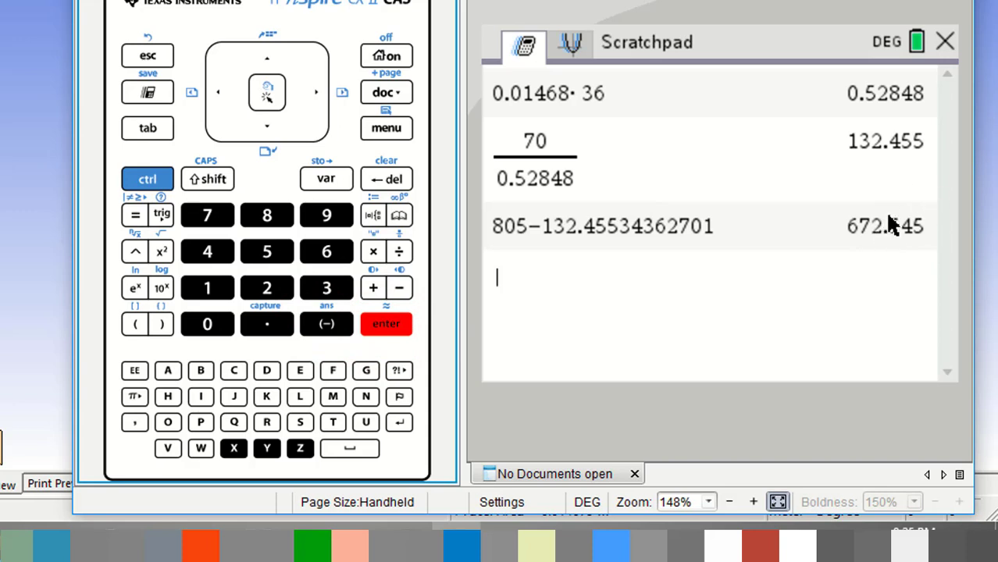
{"action": "left_click_drag", "start_coordinate": [846, 227], "coordinate": [885, 232]}
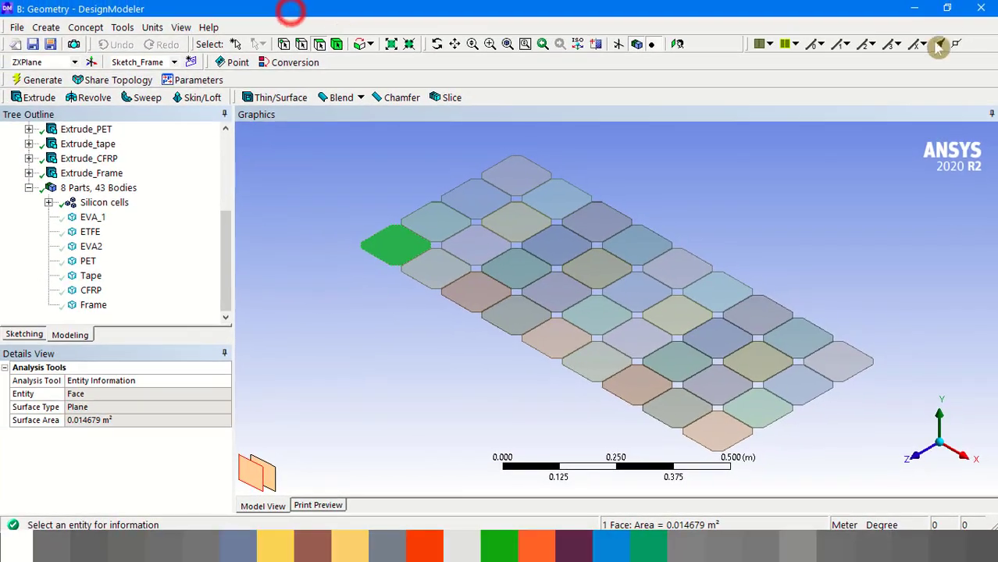
Step: Switch to Ansys Mechanical and hide the EVA layer that covers the silicon cells
{"action": "key", "text": "ctrl+s"}
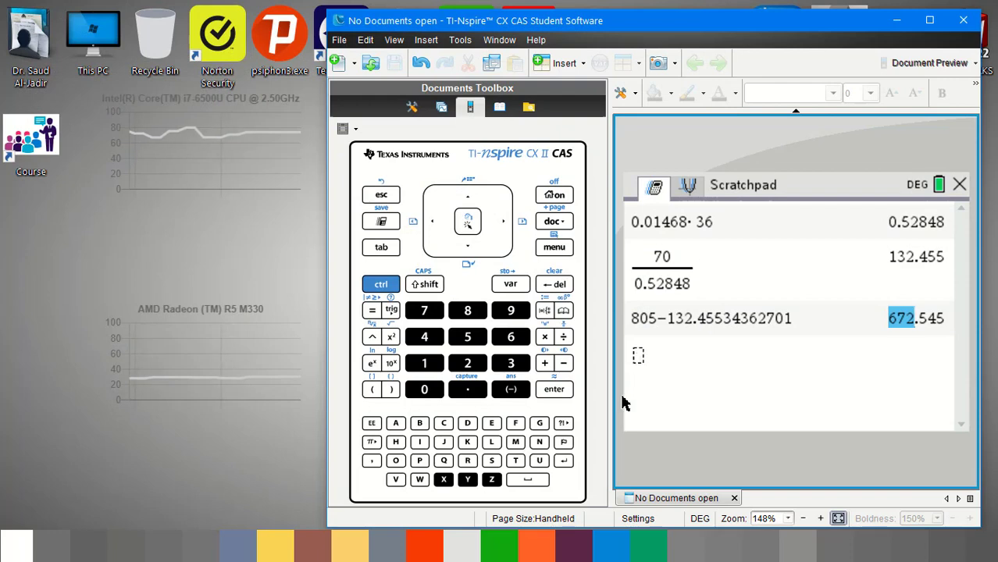
{"action": "left_click", "coordinate": [574, 547]}
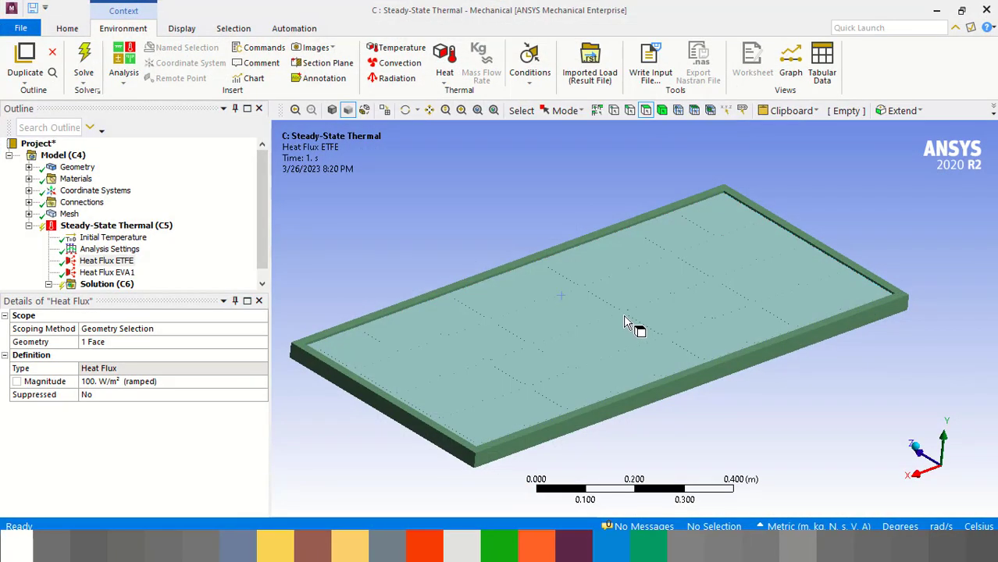
{"action": "left_click", "coordinate": [661, 110]}
{"action": "right_click", "coordinate": [664, 306]}
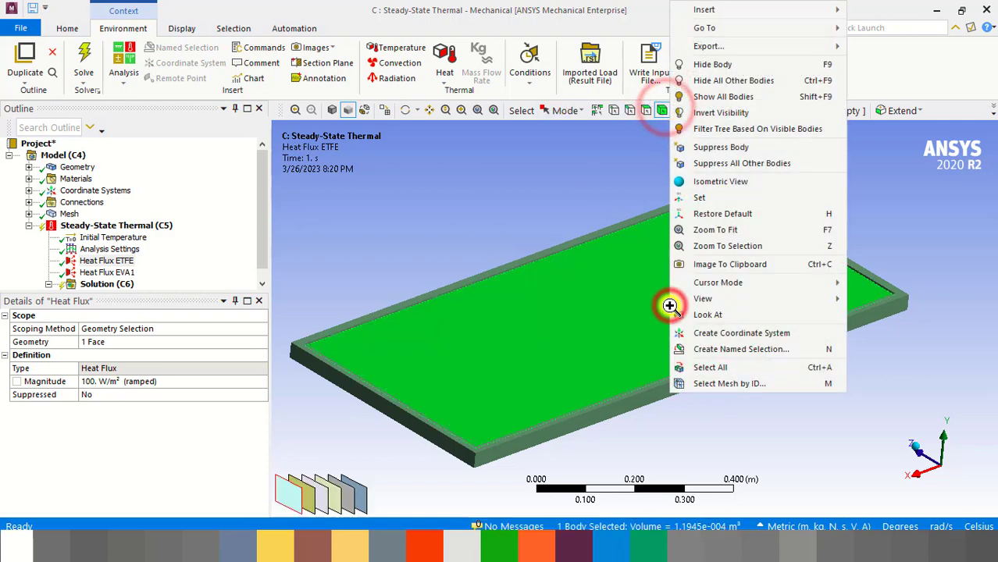
{"action": "left_click", "coordinate": [735, 64]}
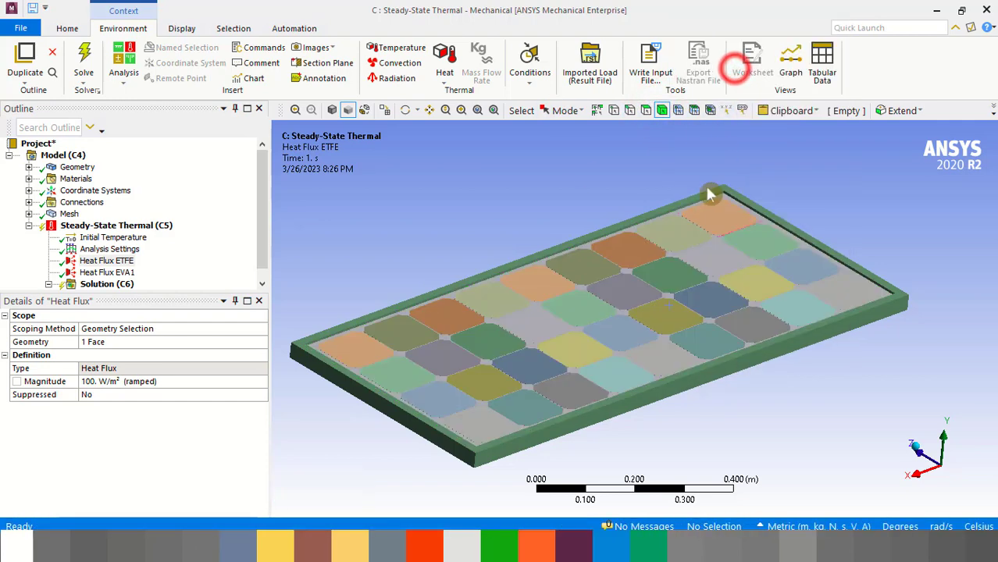
Step: Apply a heat flux of 673 W/m² to the upper faces of all 36 silicon cells
{"action": "left_click", "coordinate": [942, 438]}
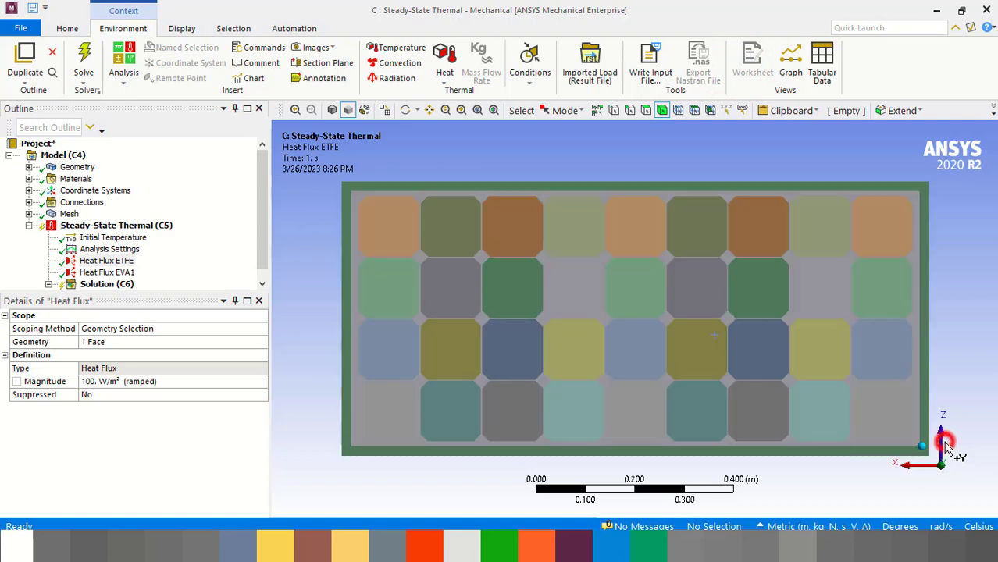
{"action": "left_click", "coordinate": [645, 110]}
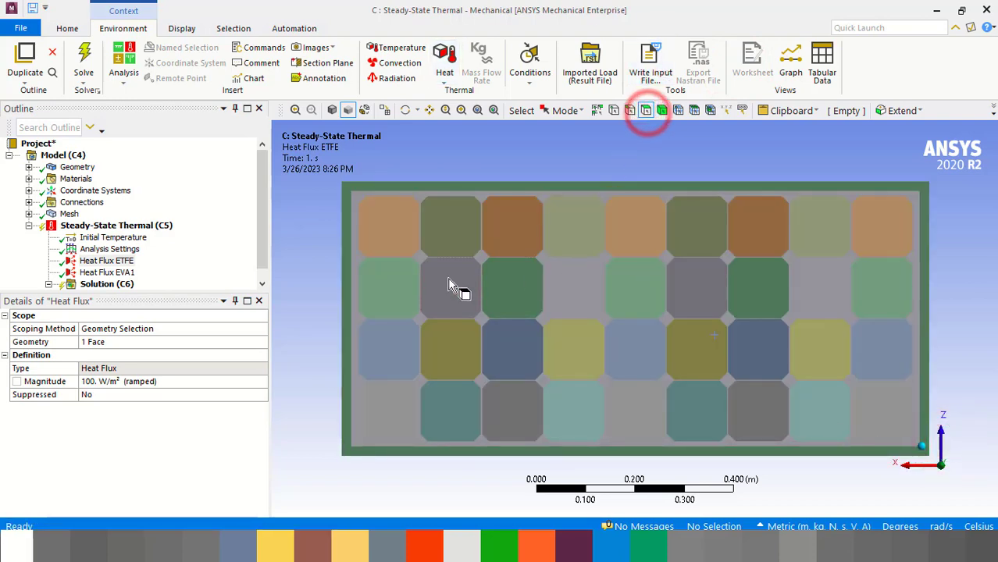
{"action": "left_click", "coordinate": [385, 221]}
{"action": "left_click", "coordinate": [461, 224], "text": "ctrl"}
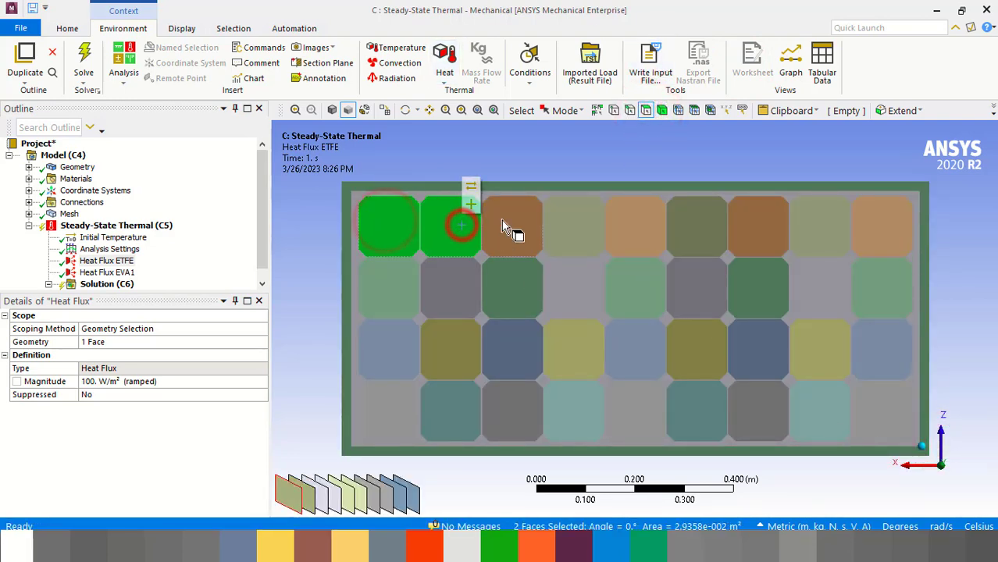
{"action": "left_click", "coordinate": [501, 220], "text": "ctrl"}
{"action": "left_click", "coordinate": [569, 231], "text": "ctrl"}
{"action": "left_click", "coordinate": [648, 227], "text": "ctrl"}
{"action": "left_click", "coordinate": [695, 230], "text": "ctrl"}
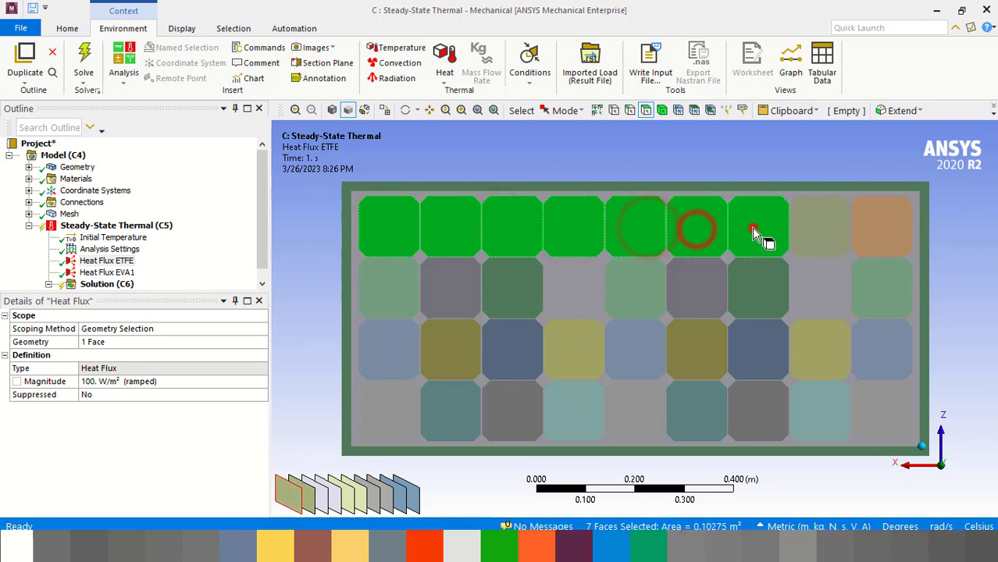
{"action": "left_click", "coordinate": [752, 227], "text": "ctrl"}
{"action": "left_click", "coordinate": [812, 235], "text": "ctrl"}
{"action": "left_click", "coordinate": [876, 226], "text": "ctrl"}
{"action": "left_click", "coordinate": [879, 283], "text": "ctrl"}
{"action": "left_click", "coordinate": [821, 286], "text": "ctrl"}
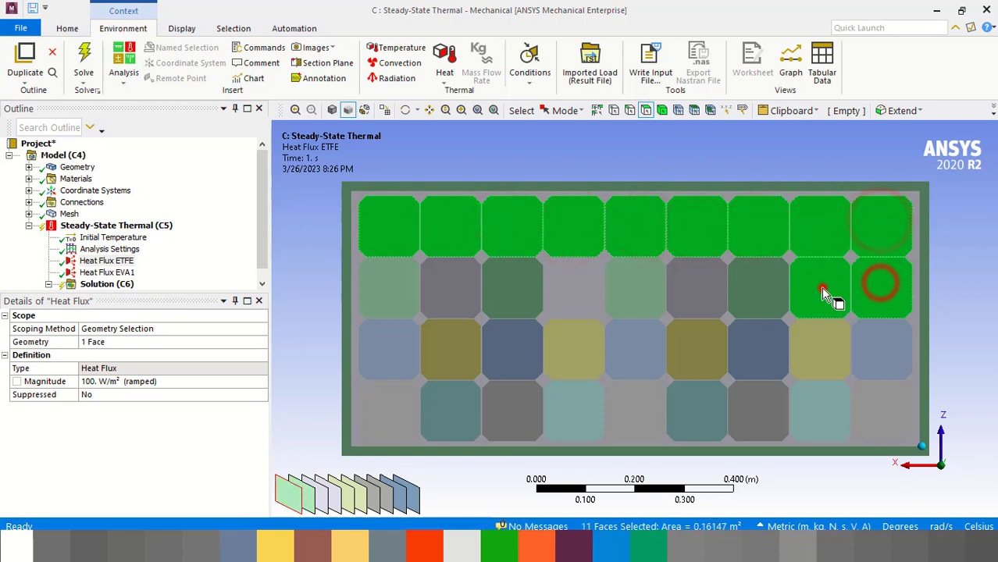
{"action": "left_click", "coordinate": [761, 285], "text": "ctrl"}
{"action": "left_click", "coordinate": [704, 283], "text": "ctrl"}
{"action": "left_click", "coordinate": [630, 284], "text": "ctrl"}
{"action": "left_click", "coordinate": [575, 288], "text": "ctrl"}
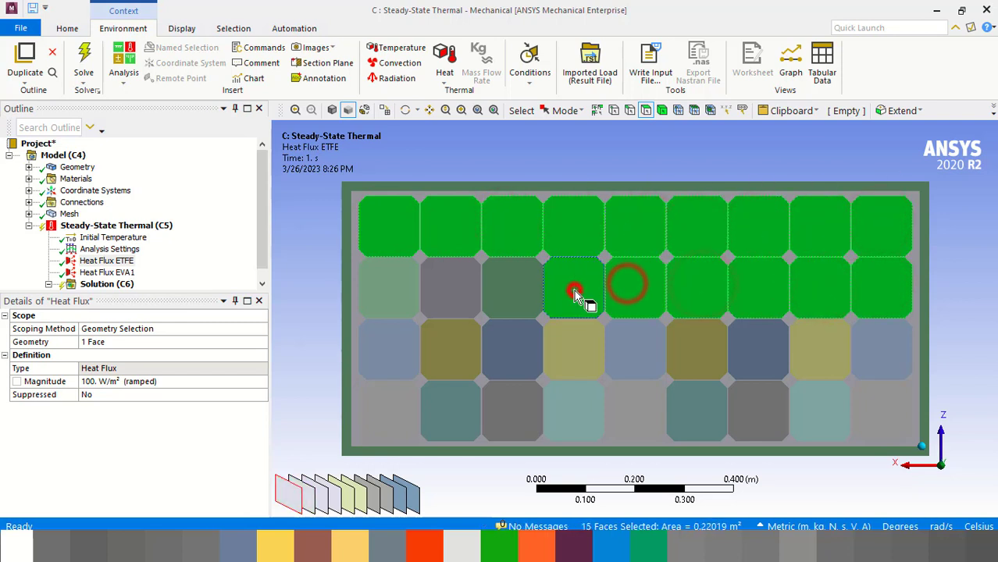
{"action": "left_click", "coordinate": [523, 286], "text": "ctrl"}
{"action": "left_click", "coordinate": [449, 287], "text": "ctrl"}
{"action": "left_click", "coordinate": [387, 284], "text": "ctrl"}
{"action": "left_click", "coordinate": [391, 343], "text": "ctrl"}
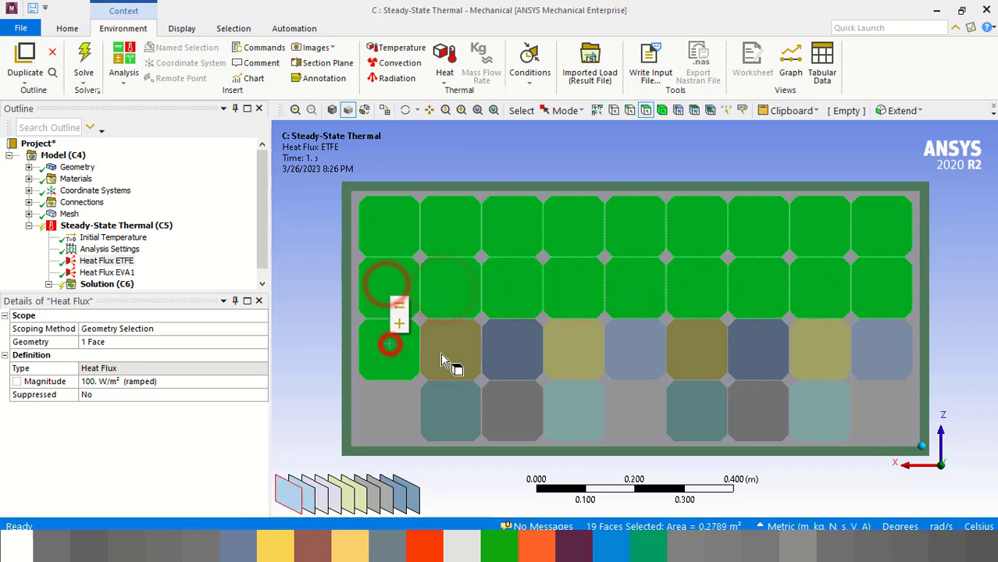
{"action": "left_click", "coordinate": [441, 353], "text": "ctrl"}
{"action": "left_click", "coordinate": [523, 352], "text": "ctrl"}
{"action": "left_click", "coordinate": [579, 350], "text": "ctrl"}
{"action": "left_click", "coordinate": [635, 346], "text": "ctrl"}
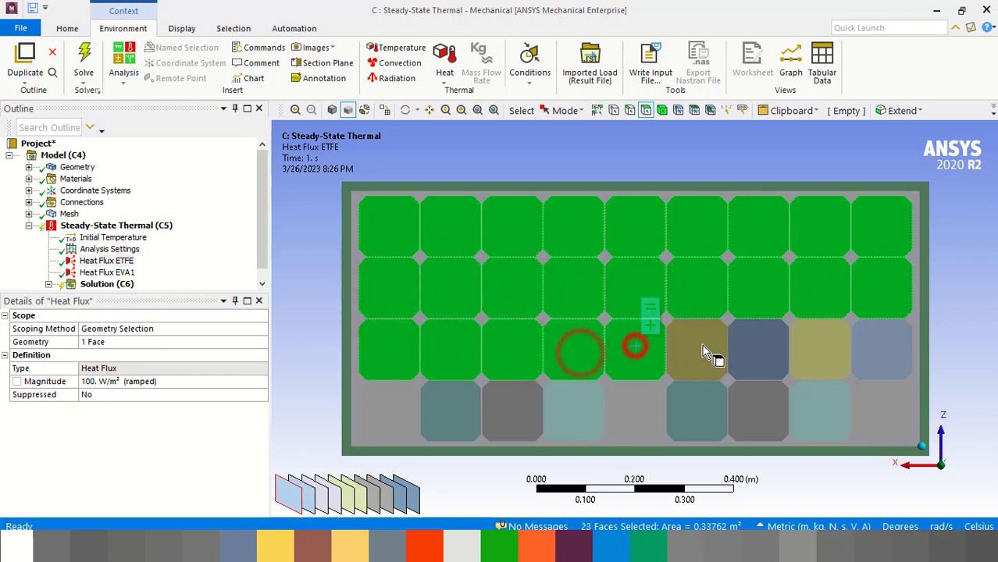
{"action": "left_click", "coordinate": [702, 345], "text": "ctrl"}
{"action": "left_click", "coordinate": [753, 347], "text": "ctrl"}
{"action": "left_click", "coordinate": [828, 347], "text": "ctrl"}
{"action": "left_click", "coordinate": [874, 345], "text": "ctrl"}
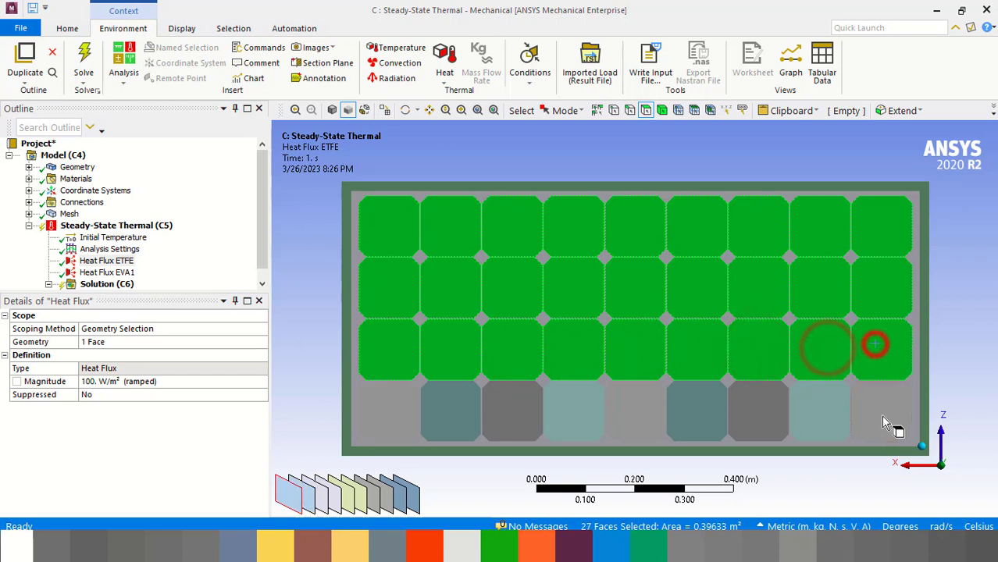
{"action": "left_click", "coordinate": [881, 418], "text": "ctrl"}
{"action": "left_click", "coordinate": [816, 417], "text": "ctrl"}
{"action": "left_click", "coordinate": [755, 414], "text": "ctrl"}
{"action": "left_click", "coordinate": [702, 415], "text": "ctrl"}
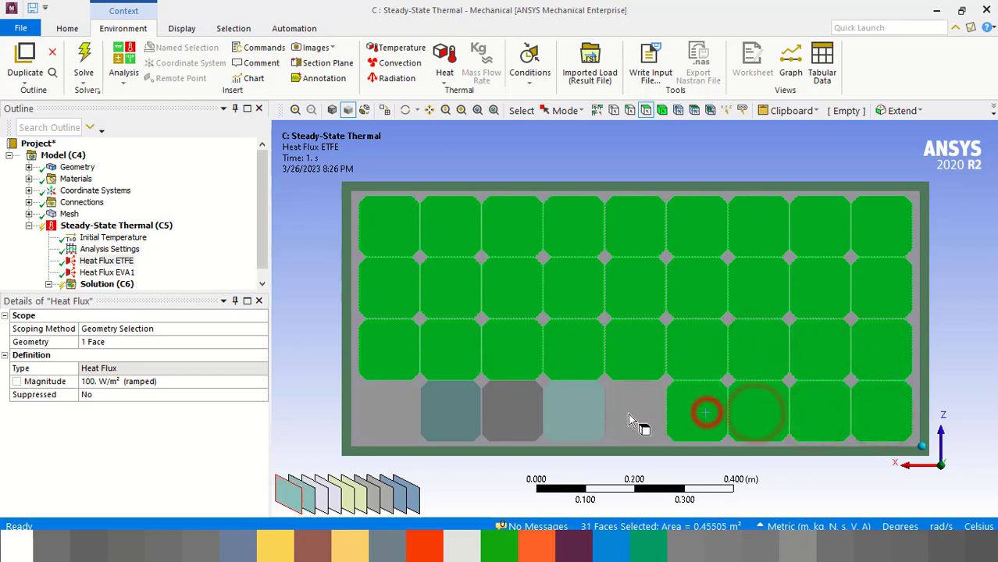
{"action": "left_click", "coordinate": [628, 414], "text": "ctrl"}
{"action": "left_click", "coordinate": [581, 418], "text": "ctrl"}
{"action": "left_click", "coordinate": [522, 412], "text": "ctrl"}
{"action": "left_click", "coordinate": [457, 415], "text": "ctrl"}
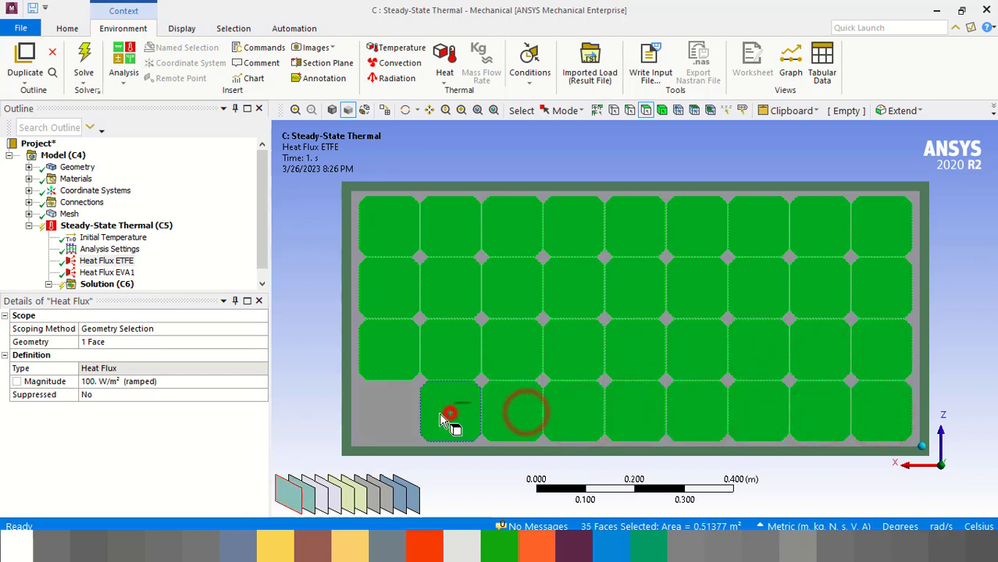
{"action": "left_click", "coordinate": [394, 417], "text": "ctrl"}
{"action": "right_click", "coordinate": [394, 415]}
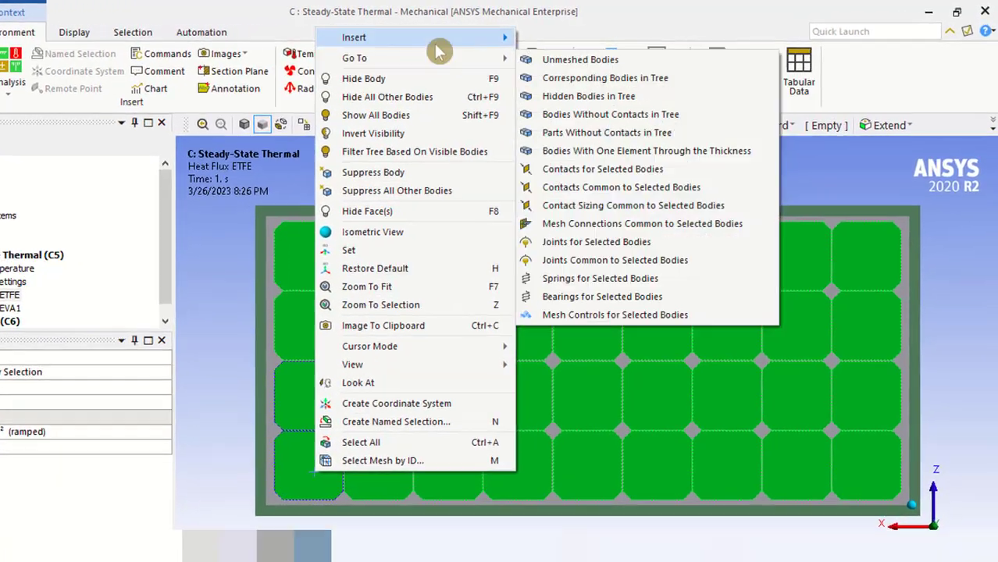
{"action": "mouse_move", "coordinate": [433, 33]}
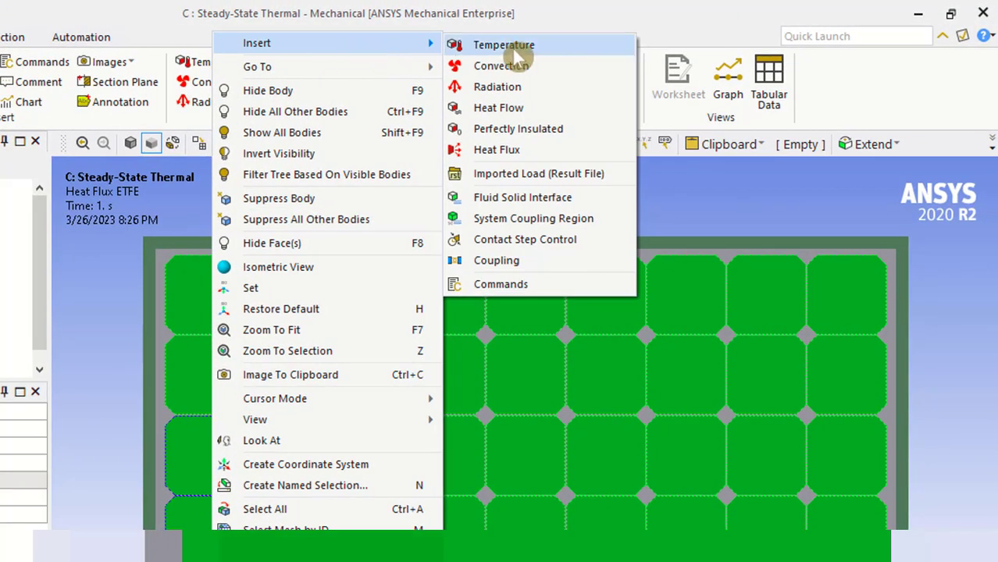
{"action": "left_click", "coordinate": [538, 150]}
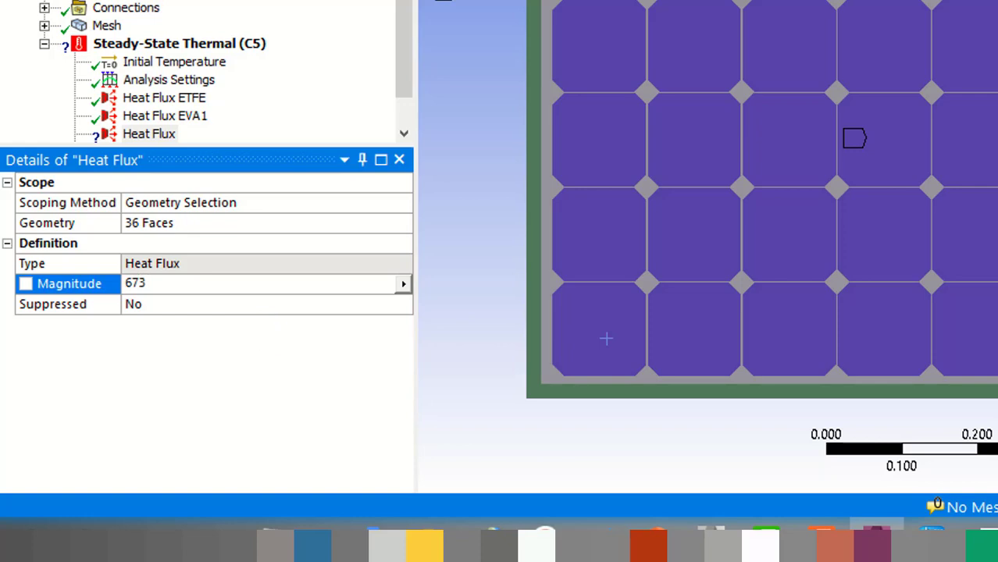
{"action": "key", "text": "Return"}
{"action": "left_click", "coordinate": [255, 382]}
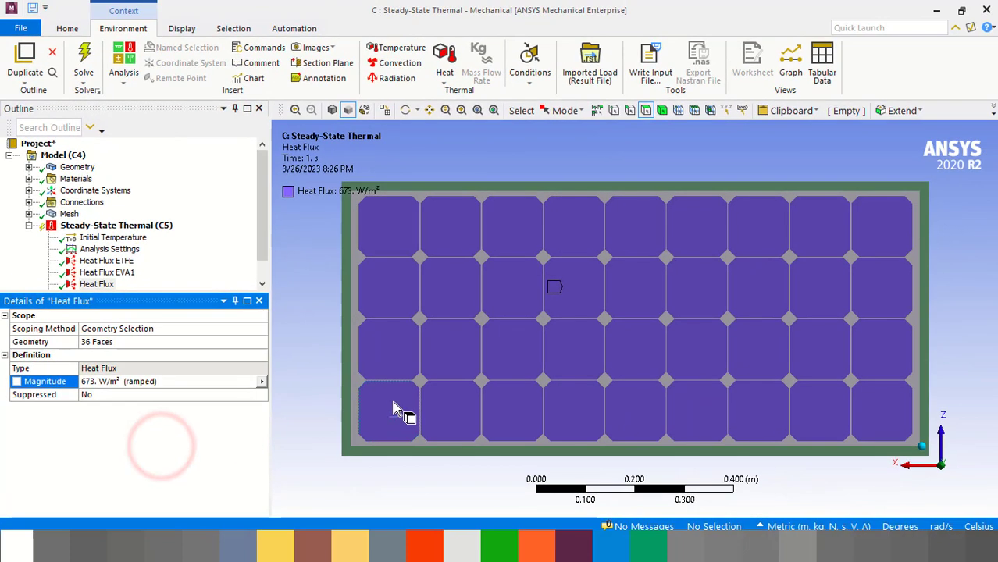
Step: Show all hidden bodies of the panel again in a tilted 3D view
{"action": "middle_click_drag", "start_coordinate": [320, 436], "coordinate": [578, 381]}
{"action": "right_click", "coordinate": [456, 344]}
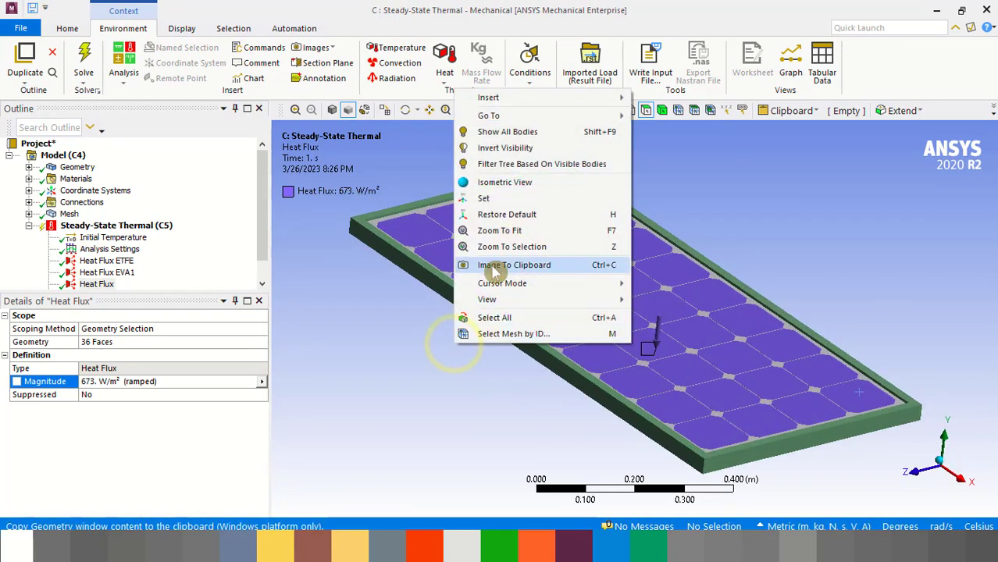
{"action": "left_click", "coordinate": [512, 132]}
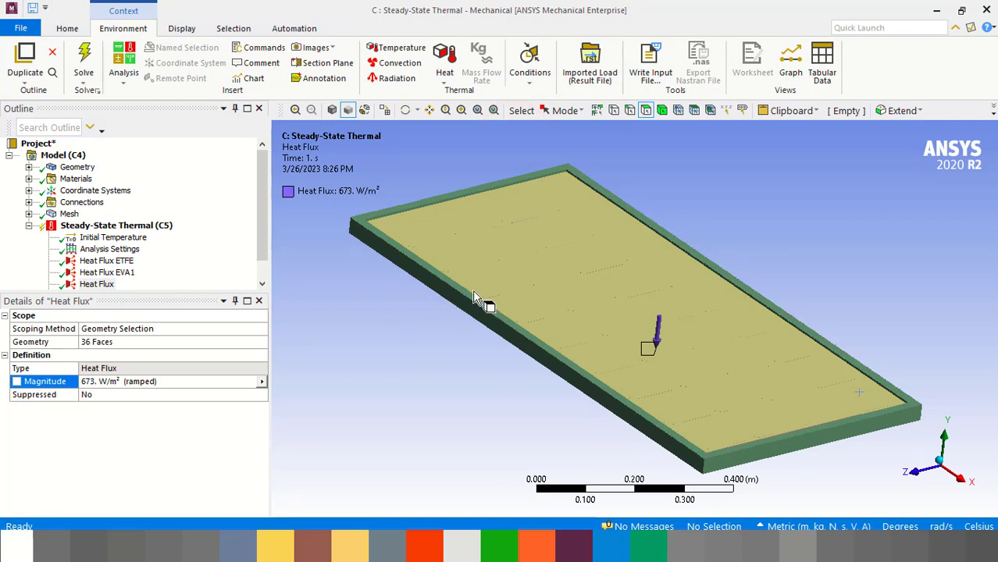
Step: Add a radiation boundary condition on the panel's uppermost face with an ambient temperature of 25 °C
{"action": "left_click", "coordinate": [540, 232]}
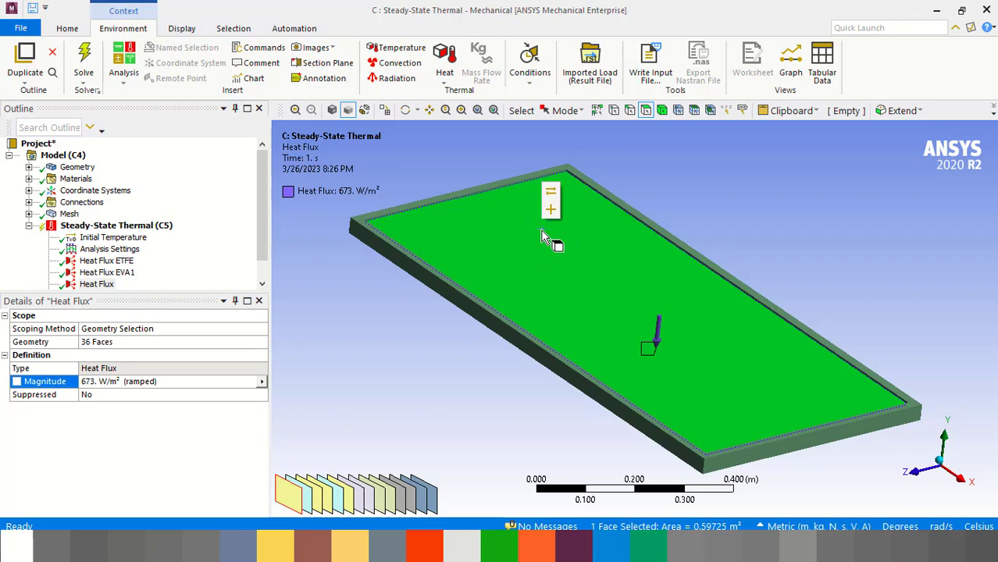
{"action": "right_click", "coordinate": [544, 237]}
{"action": "mouse_move", "coordinate": [620, 187]}
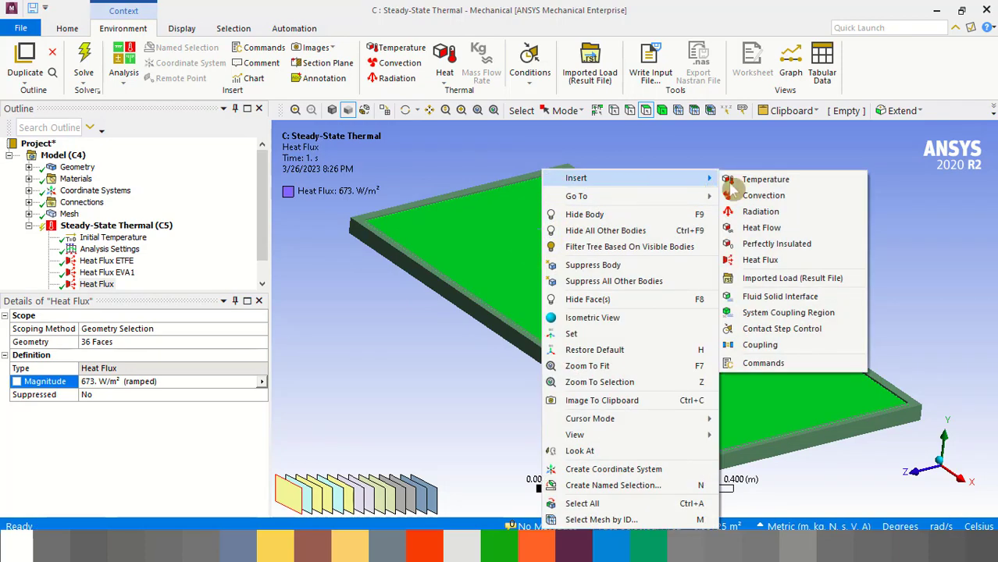
{"action": "left_click", "coordinate": [760, 211]}
{"action": "left_click", "coordinate": [203, 412]}
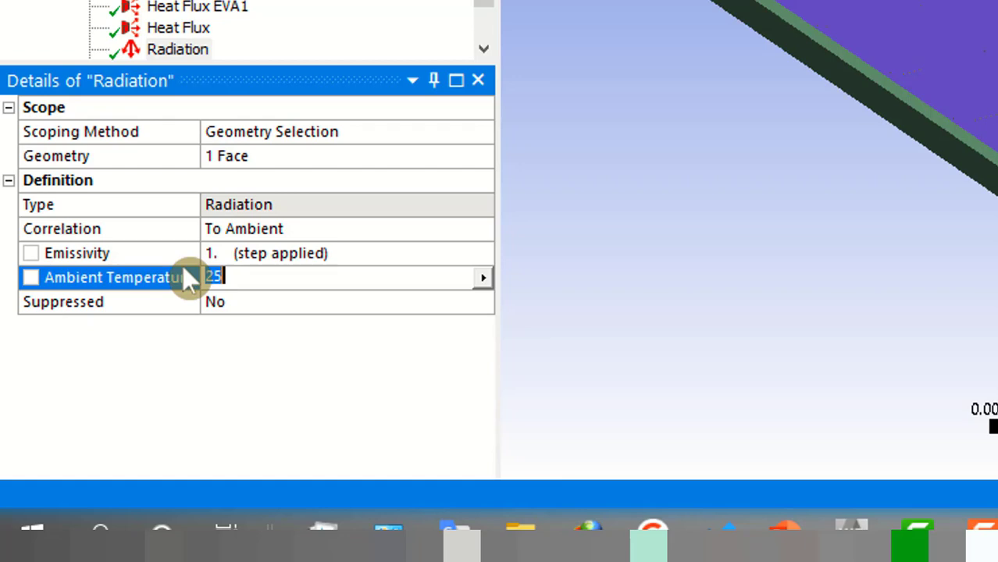
{"action": "mouse_move", "coordinate": [781, 537]}
{"action": "key", "text": "Return"}
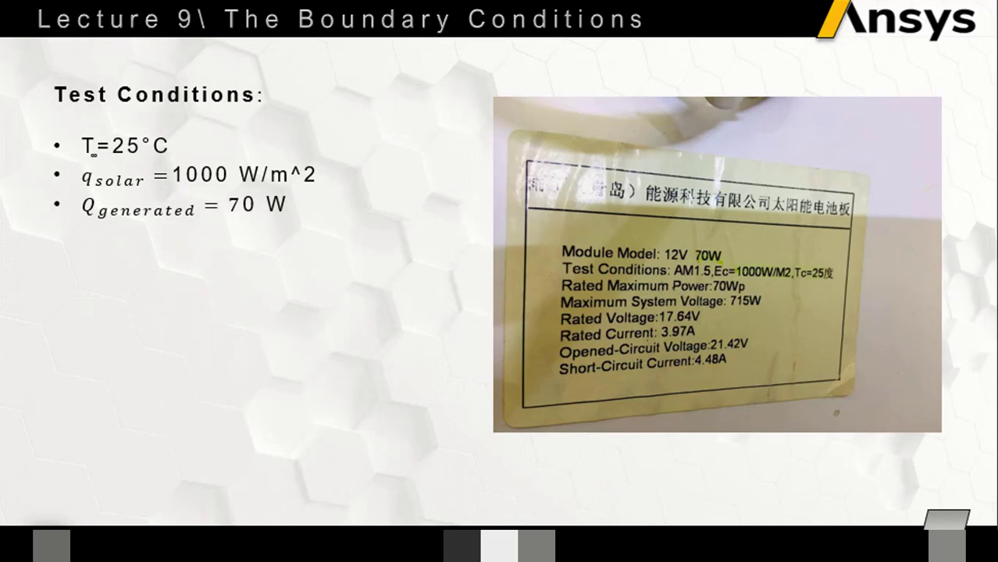
{"action": "key", "text": "Right"}
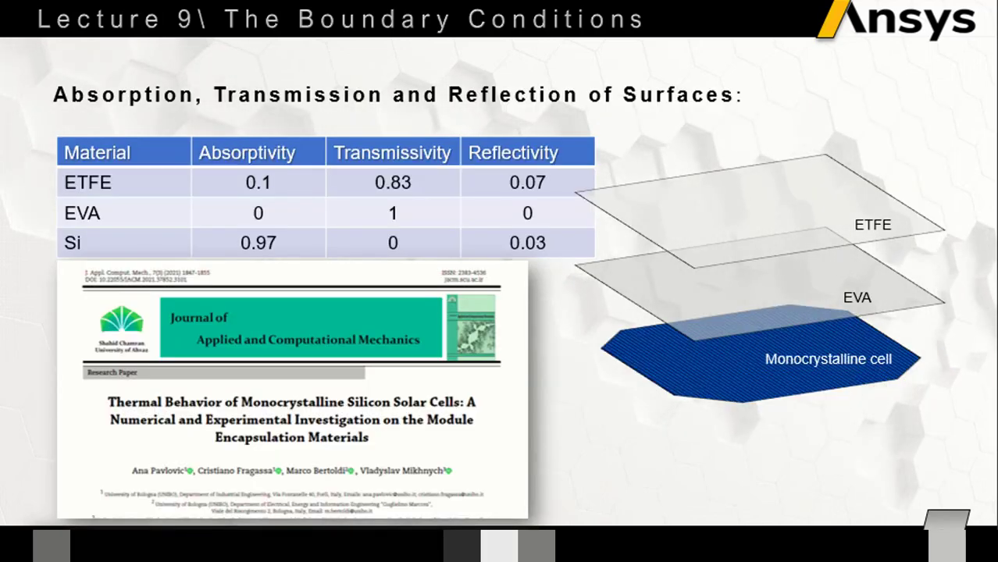
{"action": "key", "text": "Right"}
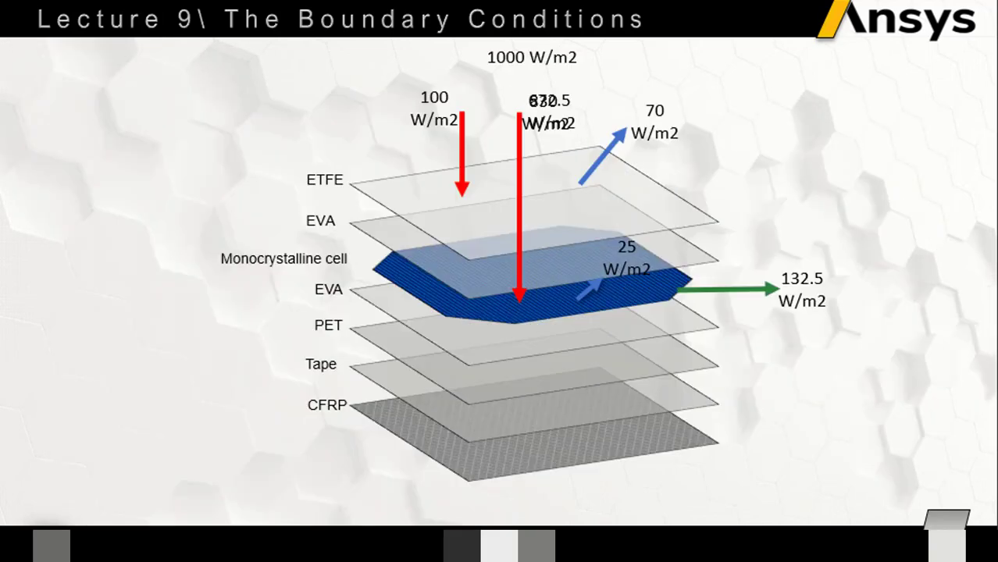
{"action": "key", "text": "Left"}
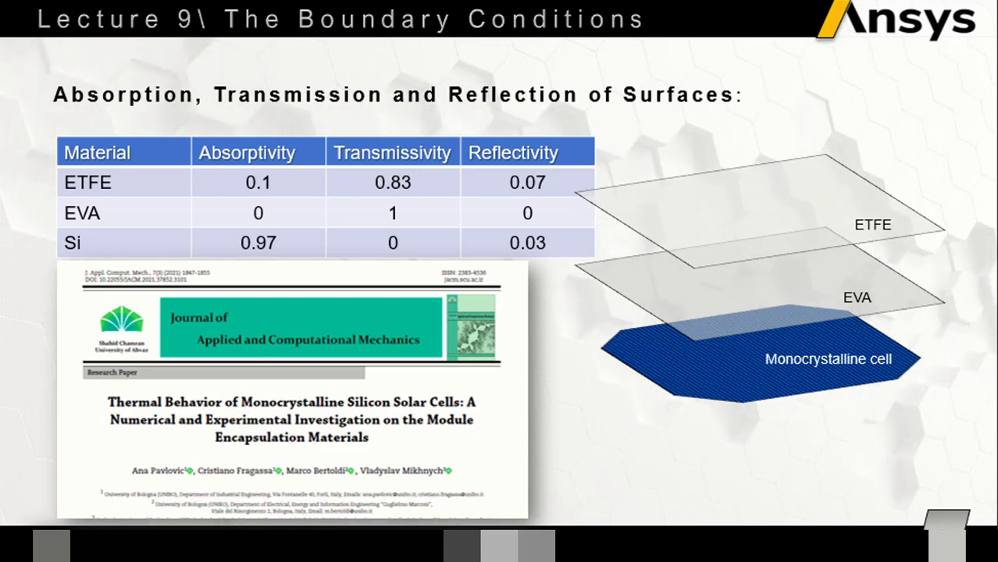
Step: Open the research paper "Thermal Behavior of Monocrystalline Silicon Solar Cells" from the course folders
{"action": "key", "text": "alt+Tab"}
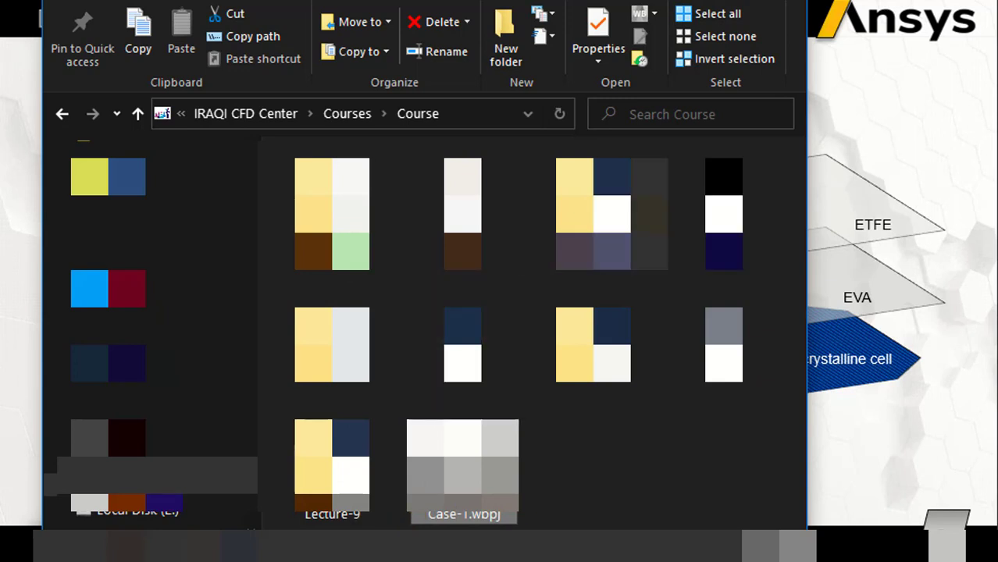
{"action": "double_click", "coordinate": [332, 213]}
{"action": "left_click", "coordinate": [138, 113]}
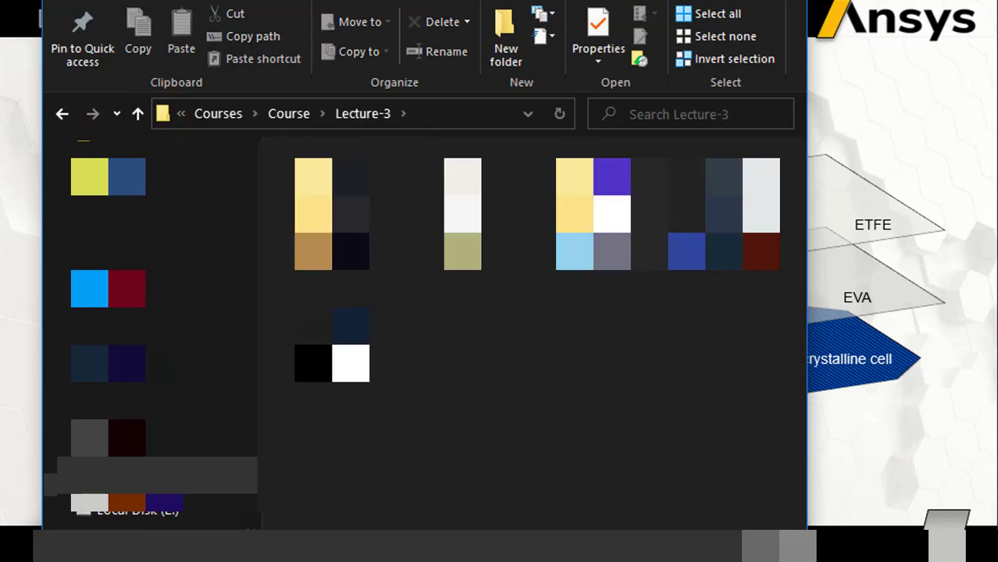
{"action": "key", "text": "Return"}
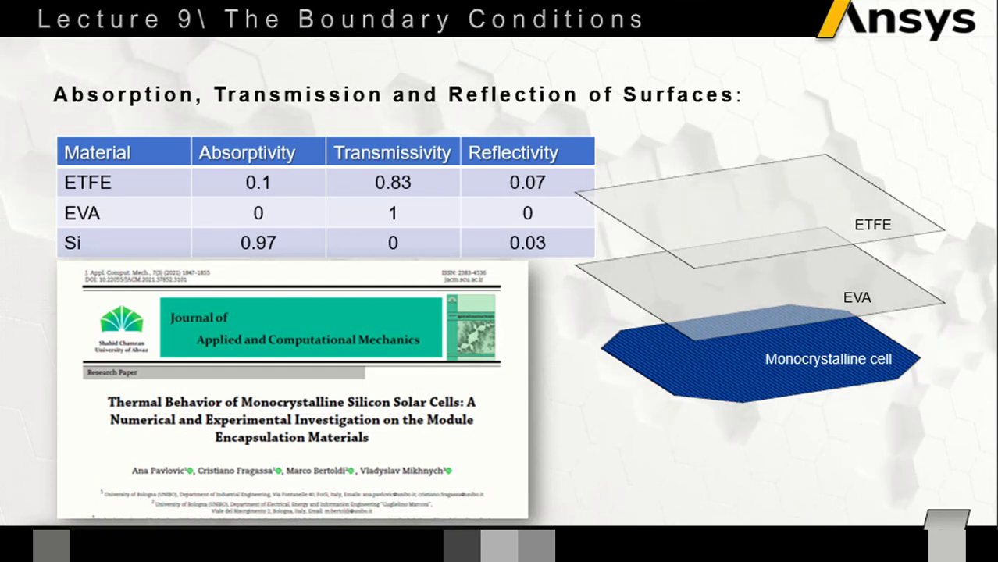
{"action": "left_click", "coordinate": [469, 528]}
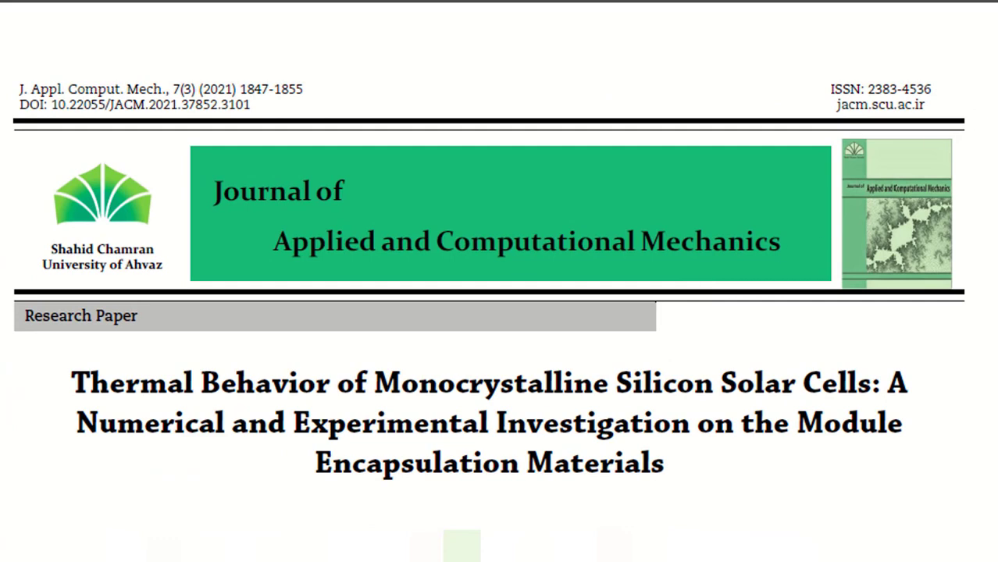
Step: Look through the paper's numerical model conditions for the emissivity of the ETFE and CFRP layers and highlight the value
{"action": "scroll", "coordinate": [500, 281], "scroll_direction": "down", "scroll_amount": 20}
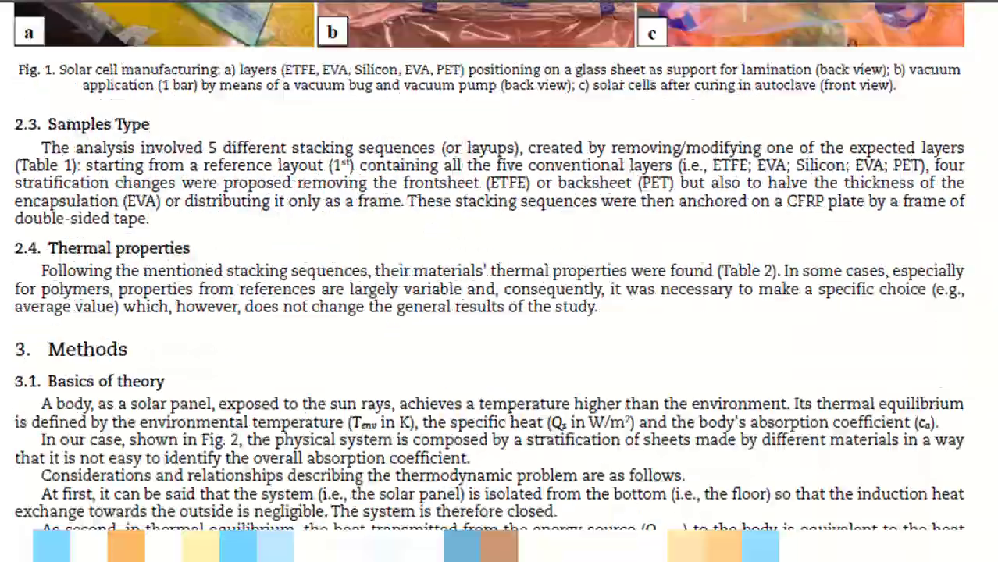
{"action": "scroll", "coordinate": [500, 281], "scroll_direction": "up", "scroll_amount": 8}
{"action": "scroll", "coordinate": [500, 281], "scroll_direction": "down", "scroll_amount": 2}
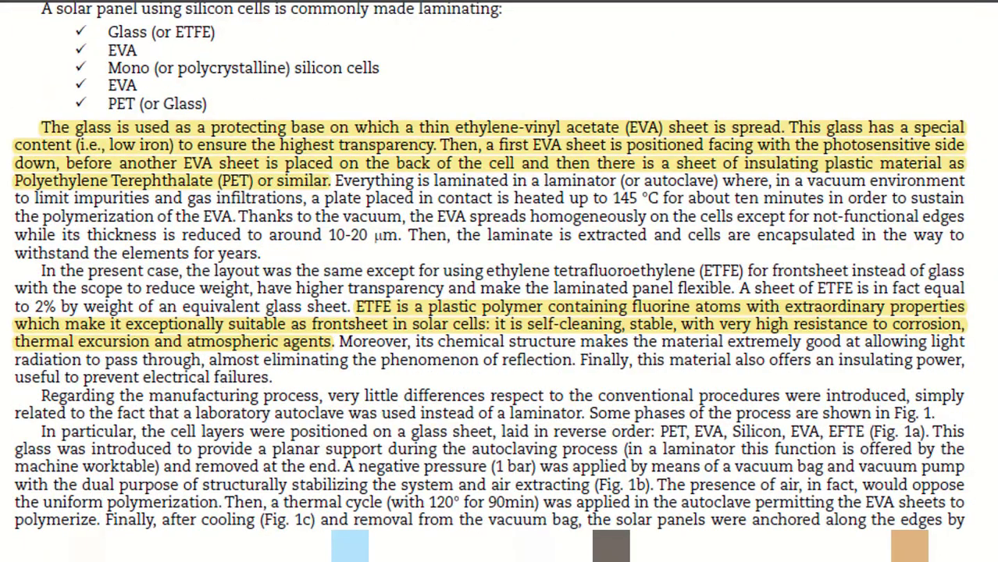
{"action": "scroll", "coordinate": [499, 281], "scroll_direction": "down", "scroll_amount": 15}
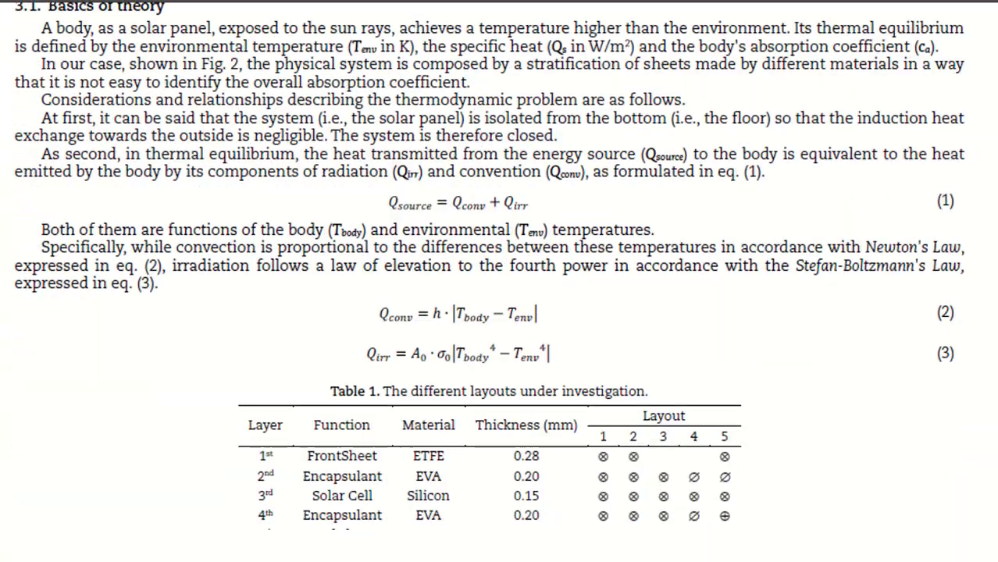
{"action": "scroll", "coordinate": [499, 281], "scroll_direction": "down", "scroll_amount": 1}
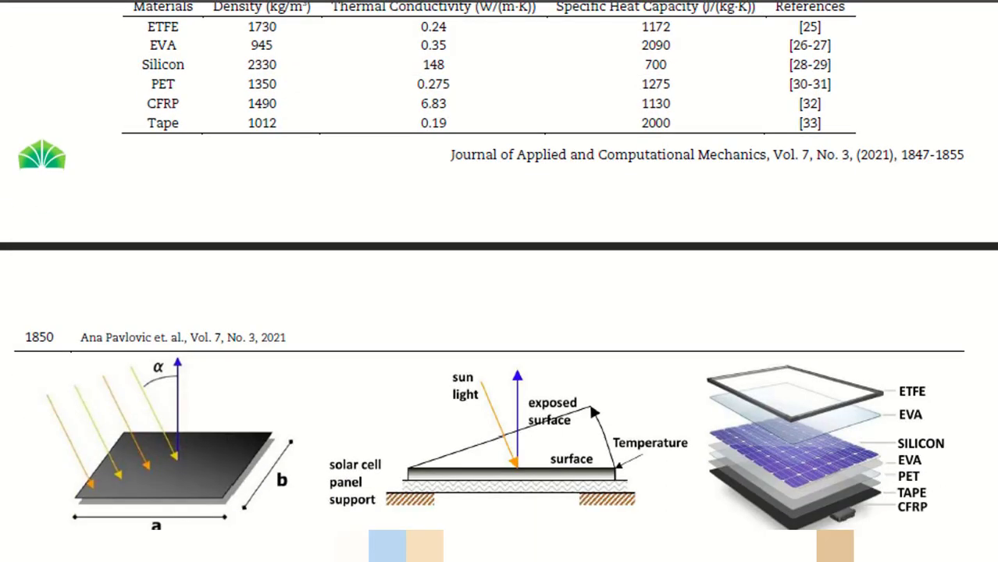
{"action": "scroll", "coordinate": [500, 281], "scroll_direction": "down", "scroll_amount": 10}
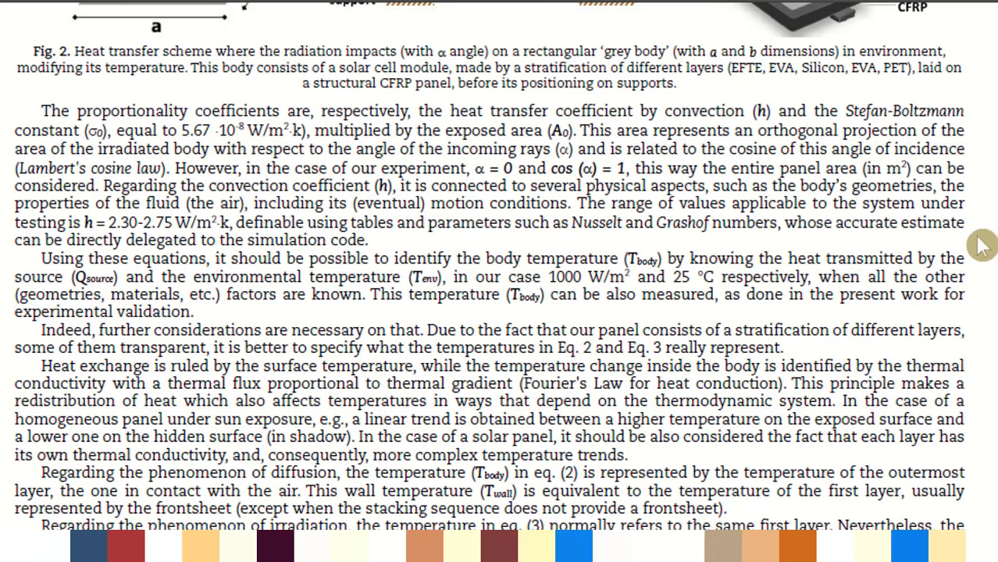
{"action": "scroll", "coordinate": [636, 173], "scroll_direction": "down", "scroll_amount": 4}
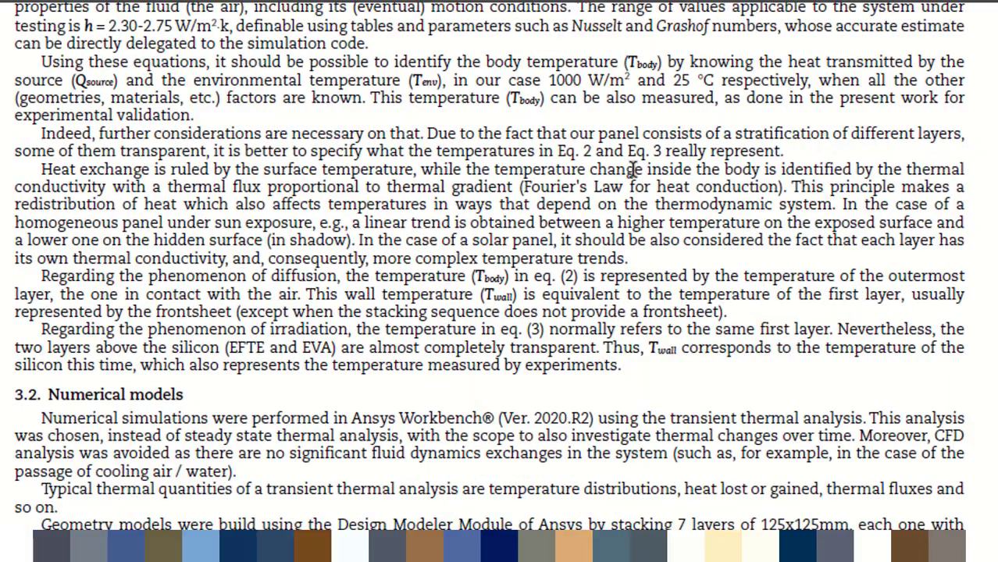
{"action": "scroll", "coordinate": [636, 169], "scroll_direction": "down", "scroll_amount": 6}
{"action": "scroll", "coordinate": [634, 168], "scroll_direction": "down", "scroll_amount": 3}
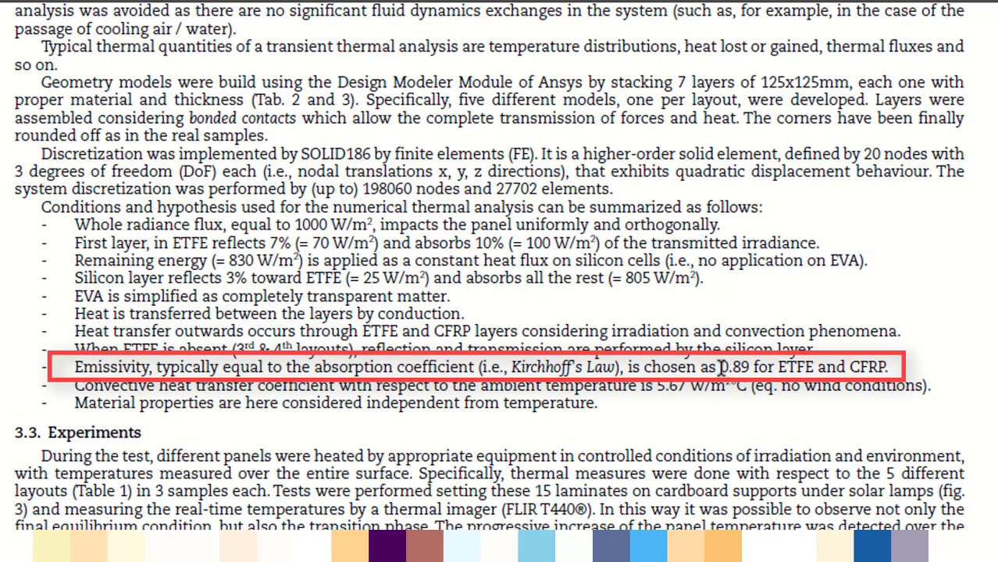
{"action": "left_click_drag", "start_coordinate": [720, 368], "coordinate": [773, 370]}
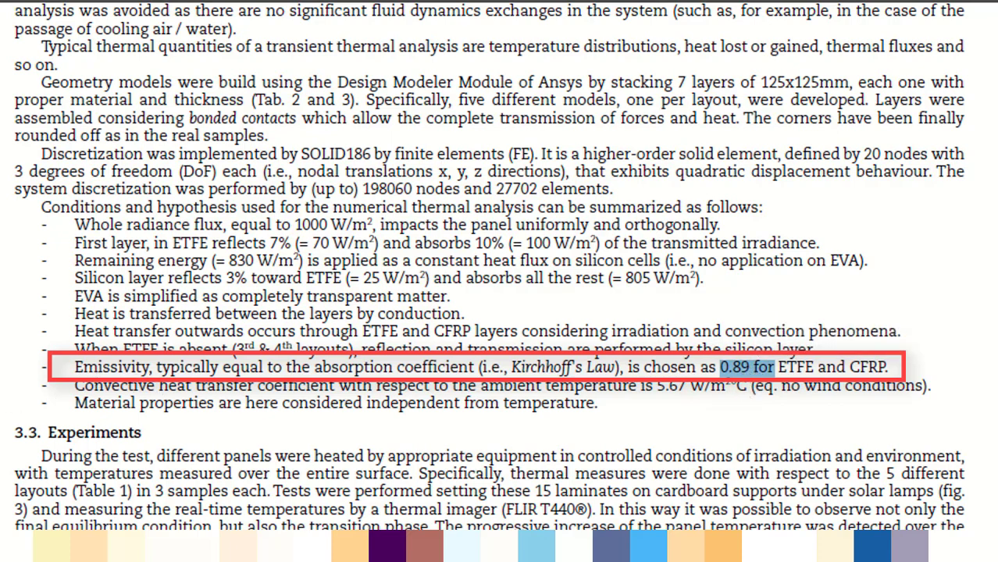
Step: Switch to Ansys Mechanical and set the emissivity of the uppermost face's radiation condition to 0.89
{"action": "mouse_move", "coordinate": [634, 546]}
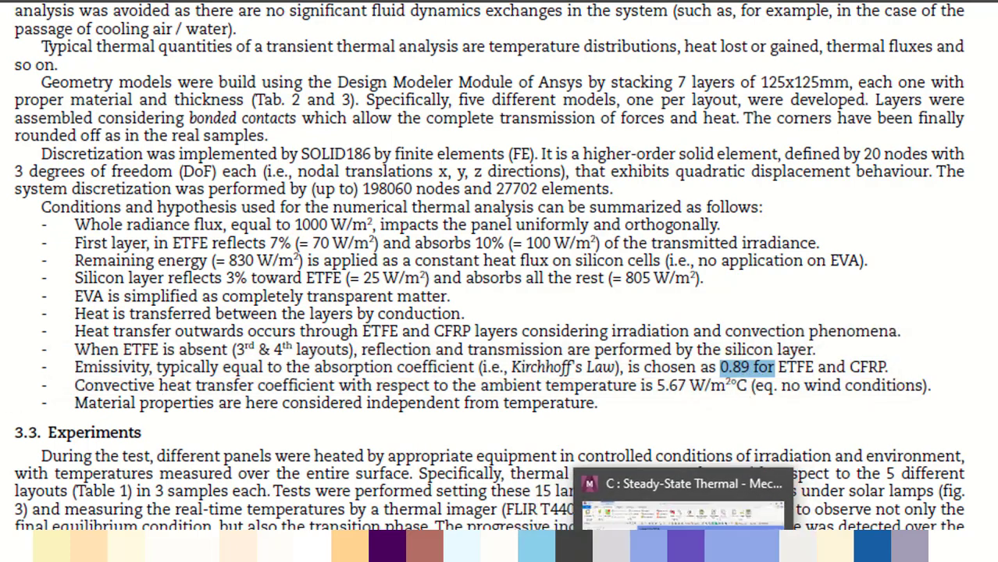
{"action": "left_click", "coordinate": [869, 547]}
{"action": "left_click", "coordinate": [79, 424]}
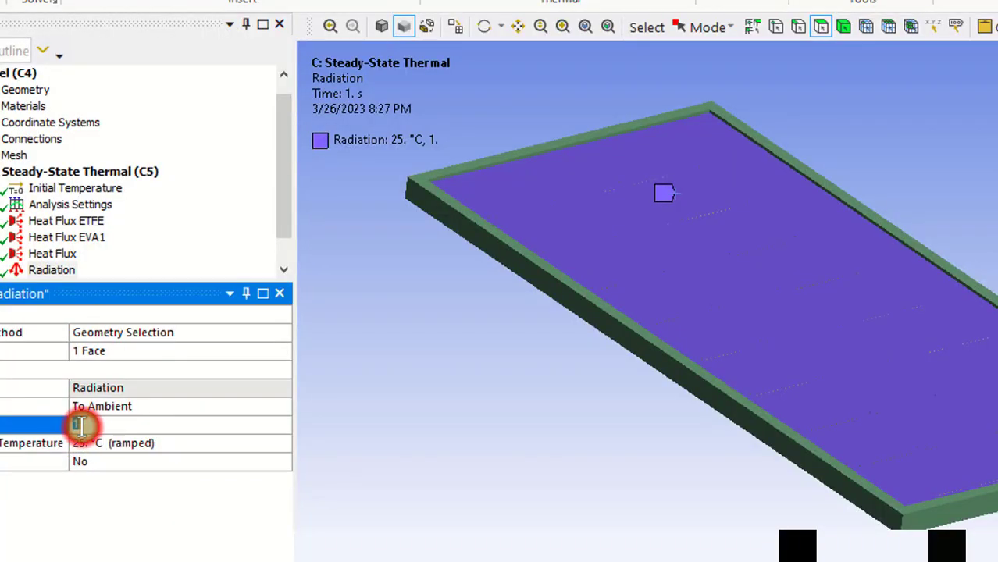
{"action": "type", "text": "0.8"}
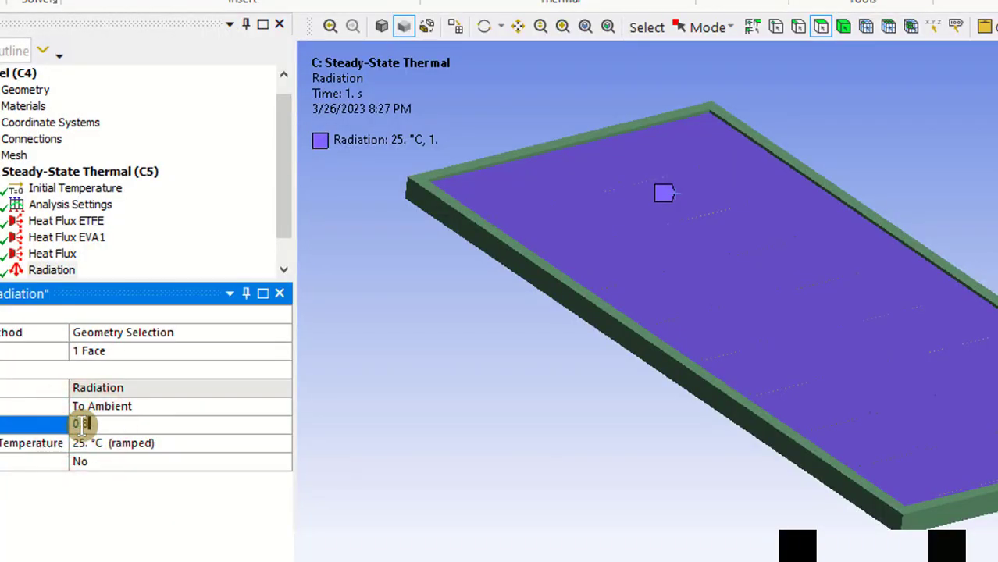
{"action": "type", "text": "5"}
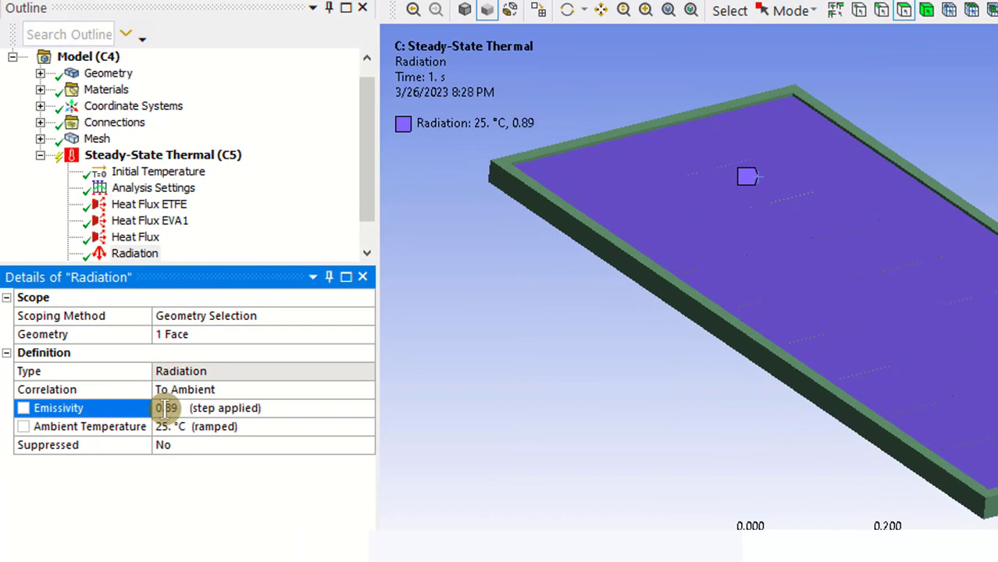
Step: Add a radiation boundary condition on the large underside face of the panel with an emissivity of 0.89
{"action": "middle_click_drag", "start_coordinate": [659, 361], "coordinate": [645, 295]}
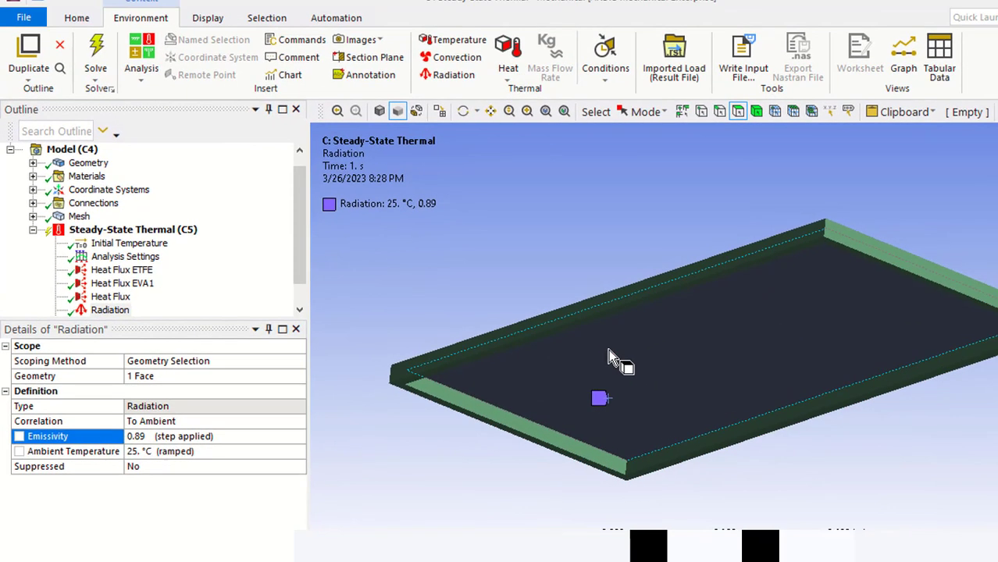
{"action": "right_click", "coordinate": [694, 319]}
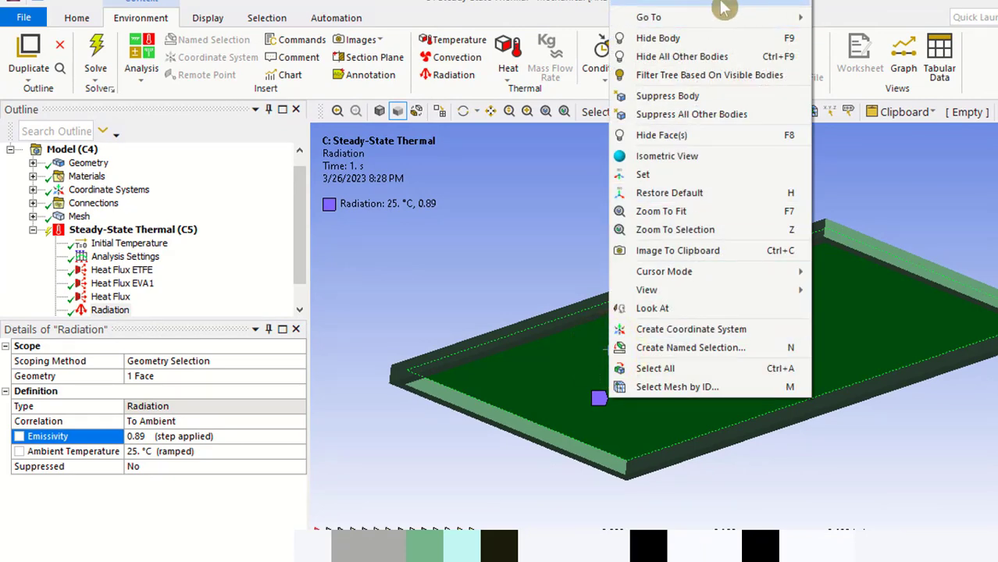
{"action": "mouse_move", "coordinate": [734, 3]}
{"action": "left_click", "coordinate": [881, 36]}
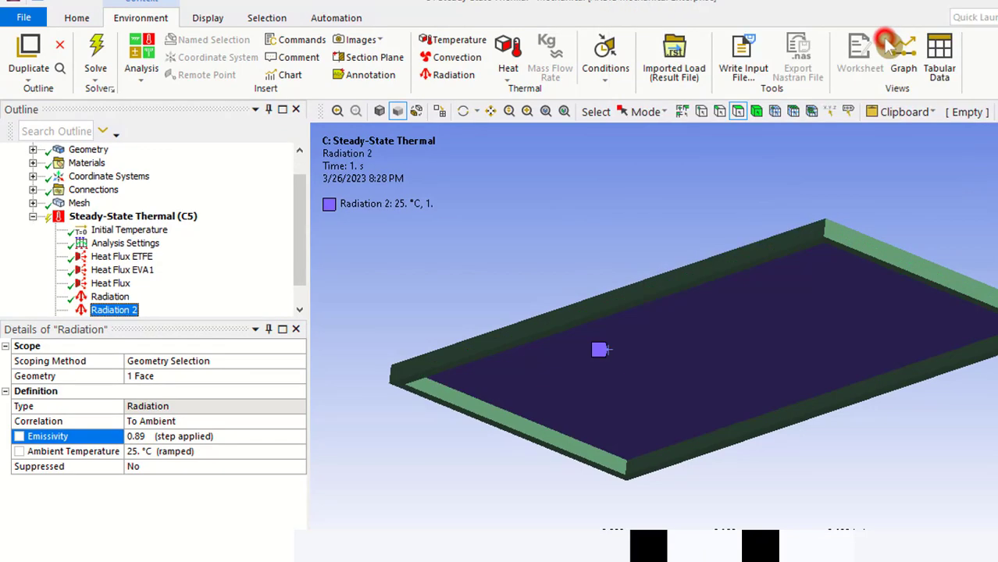
{"action": "left_click", "coordinate": [180, 452]}
{"action": "left_click", "coordinate": [182, 436]}
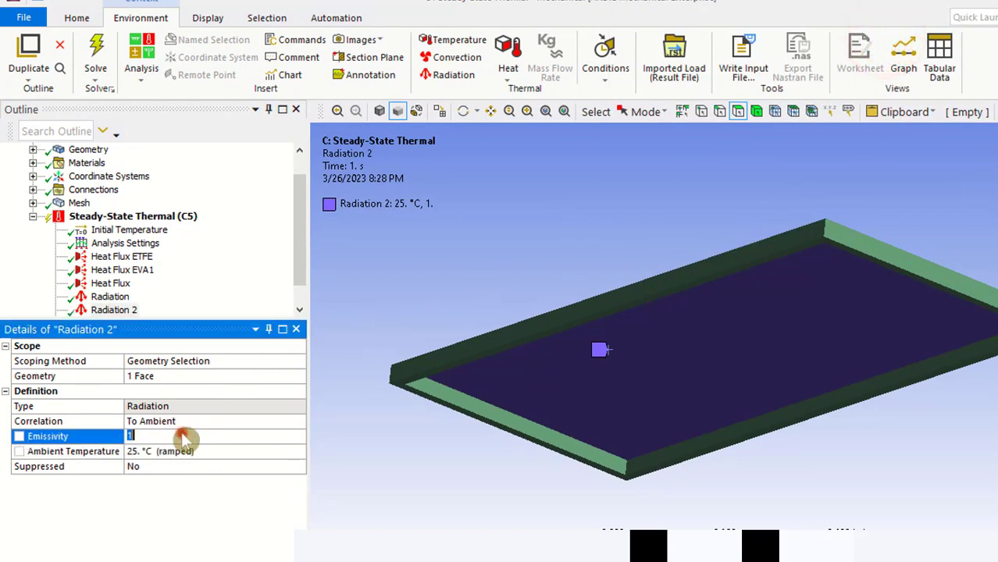
{"action": "type", "text": "0.89"}
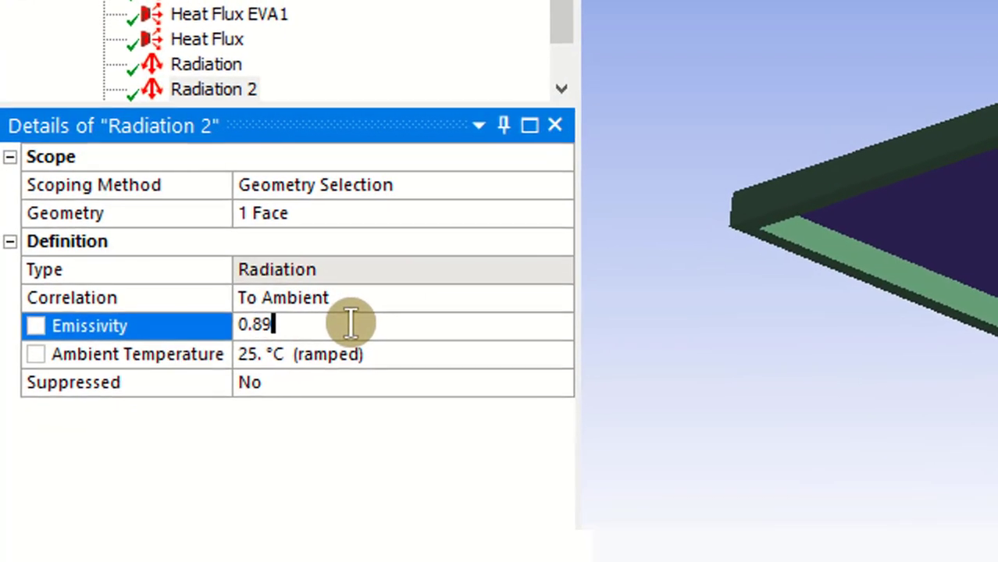
{"action": "key", "text": "Return"}
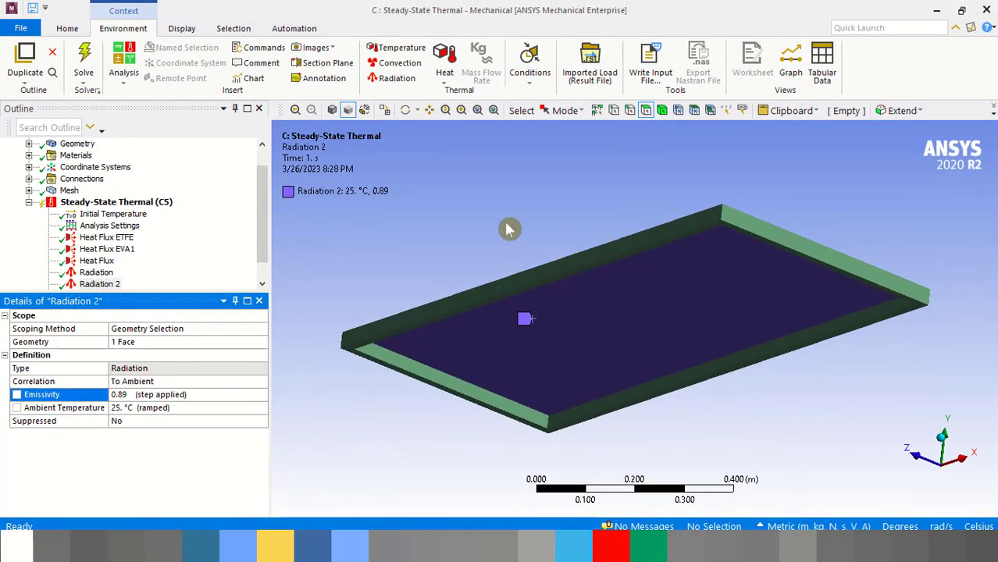
Step: Rename the underside radiation condition as "Radiation cfrp"
{"action": "mouse_move", "coordinate": [508, 229]}
{"action": "middle_mouse_down"}
{"action": "mouse_move", "coordinate": [479, 245]}
{"action": "mouse_move", "coordinate": [485, 267]}
{"action": "mouse_move", "coordinate": [477, 270]}
{"action": "middle_mouse_up"}
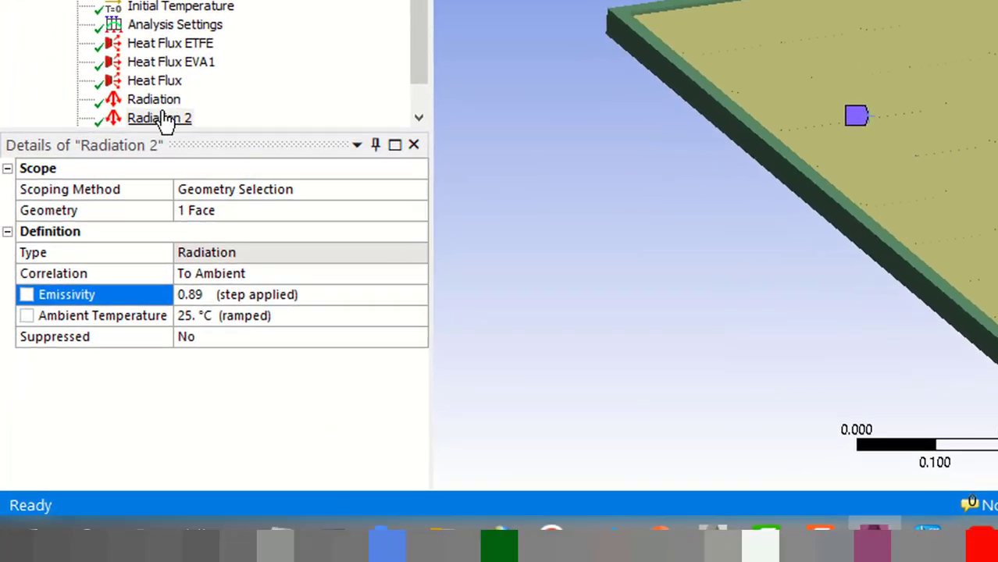
{"action": "right_click", "coordinate": [103, 285]}
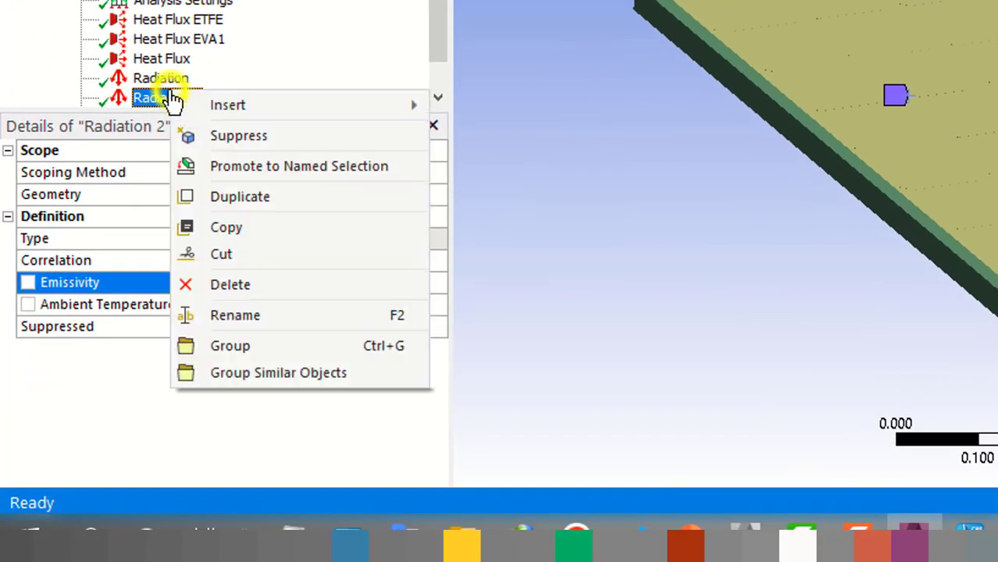
{"action": "left_click", "coordinate": [288, 316]}
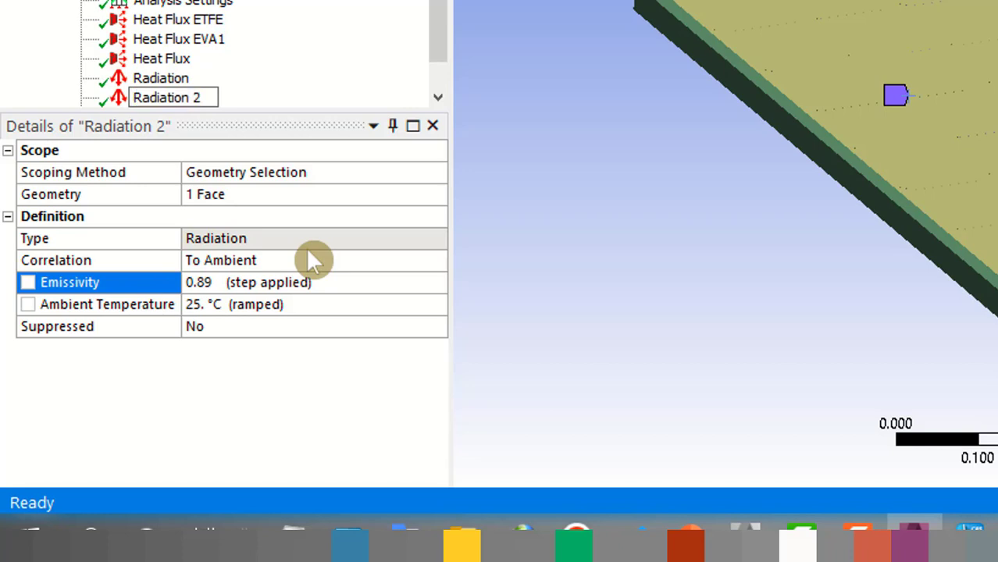
{"action": "type", "text": "cfrp"}
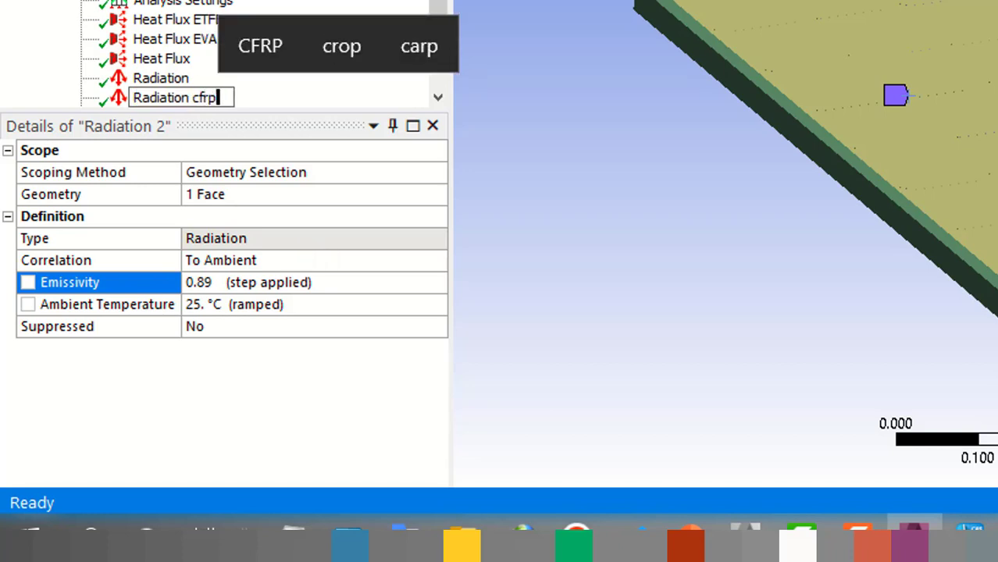
{"action": "key", "text": "Return"}
Step: Rename the uppermost face's radiation condition as "Radiation ETFE"
{"action": "right_click", "coordinate": [183, 78]}
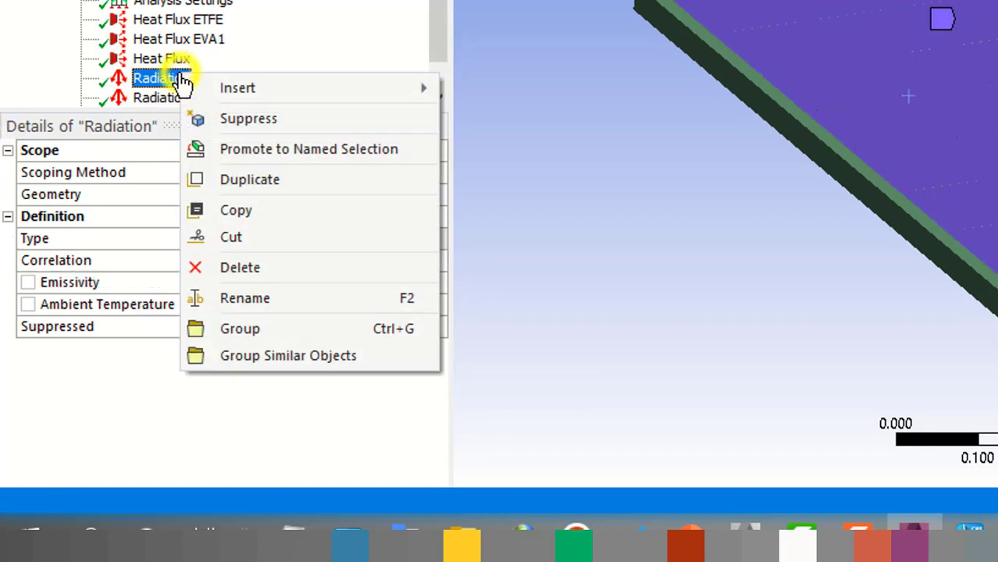
{"action": "left_click", "coordinate": [245, 298]}
{"action": "left_click", "coordinate": [195, 79]}
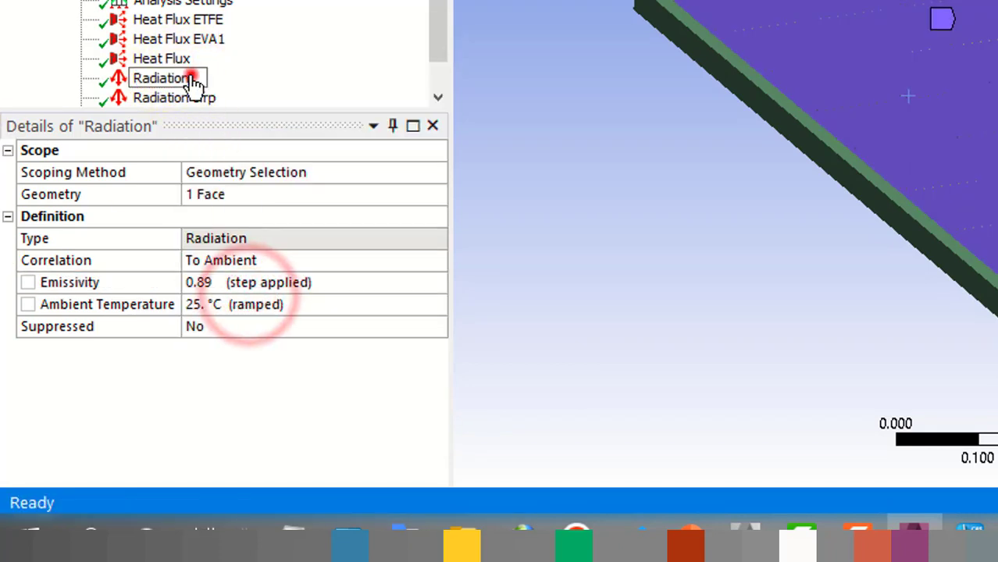
{"action": "type", "text": "ETF"}
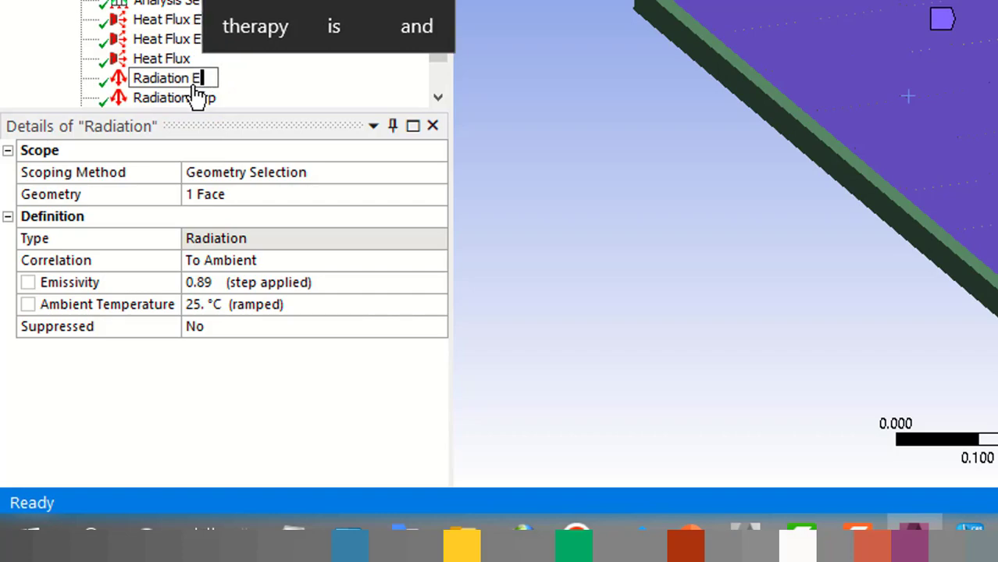
{"action": "type", "text": "E"}
{"action": "key", "text": "Return"}
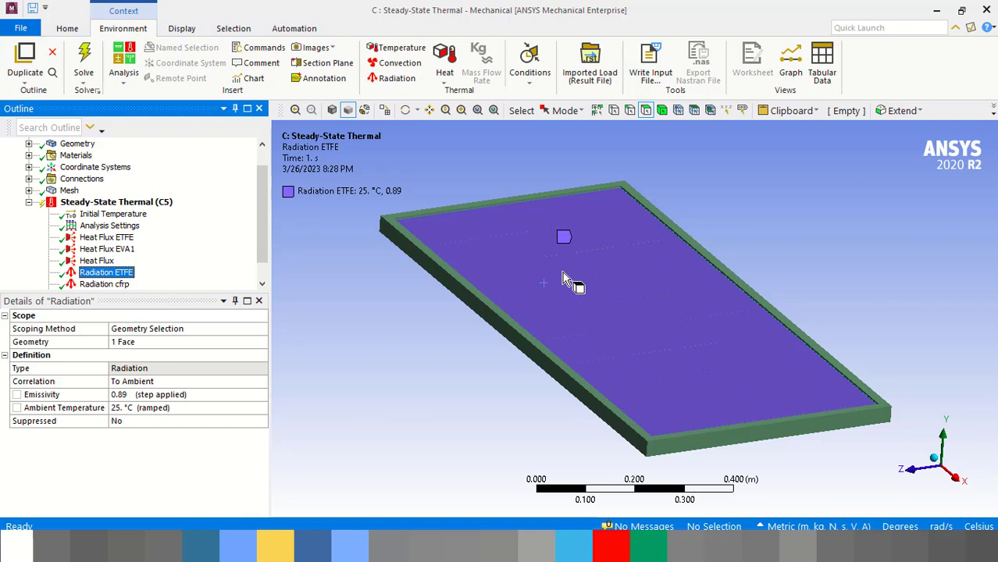
Step: Add a convection boundary condition on the panel's uppermost face and make its film coefficient an input parameter
{"action": "left_click", "coordinate": [549, 264]}
{"action": "right_click", "coordinate": [549, 264]}
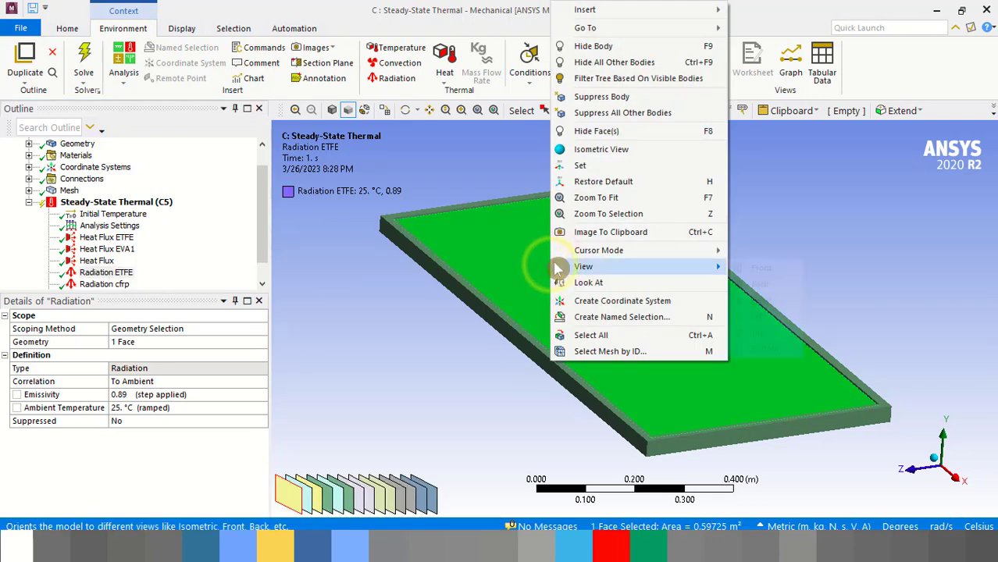
{"action": "mouse_move", "coordinate": [555, 267]}
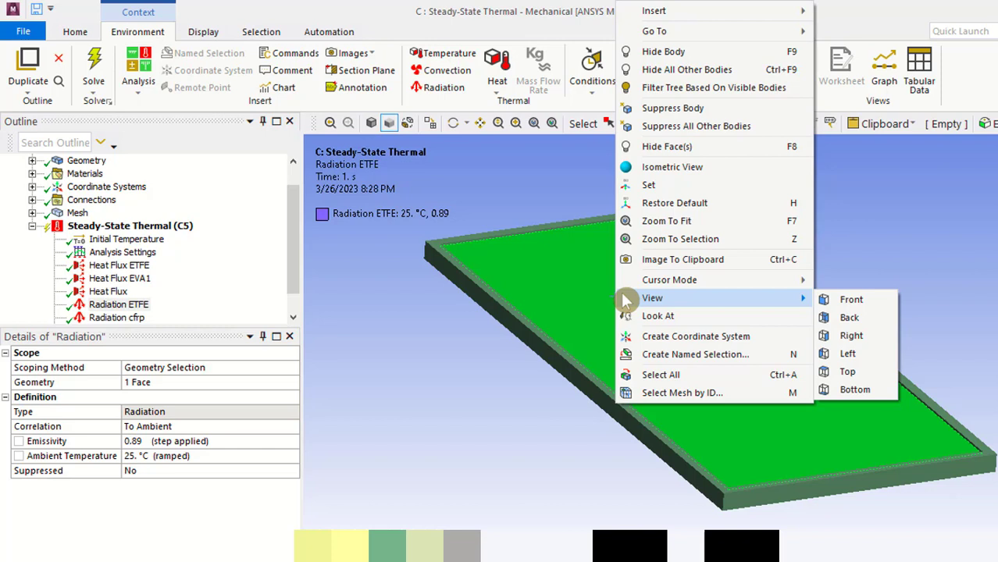
{"action": "mouse_move", "coordinate": [707, 17]}
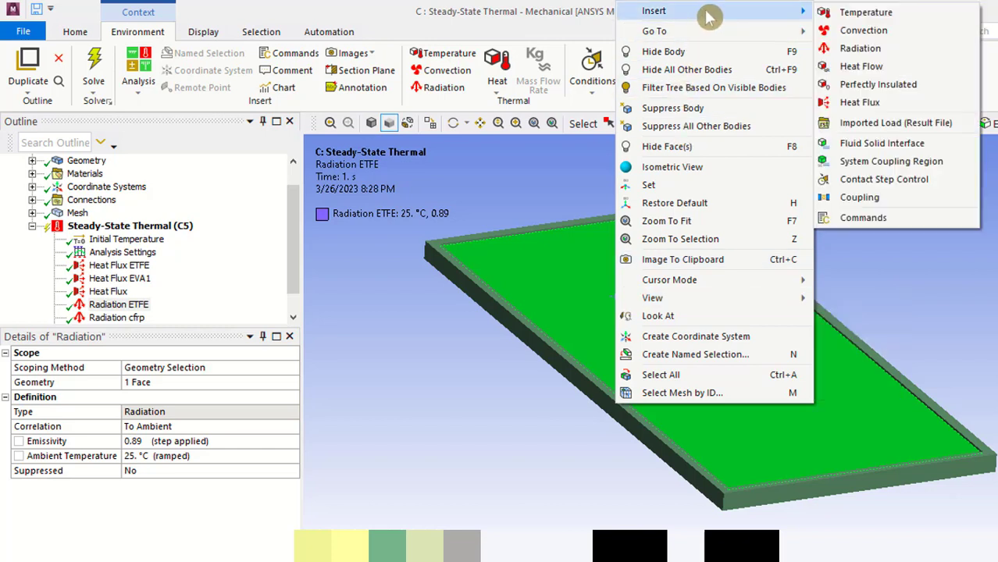
{"action": "left_click", "coordinate": [863, 29]}
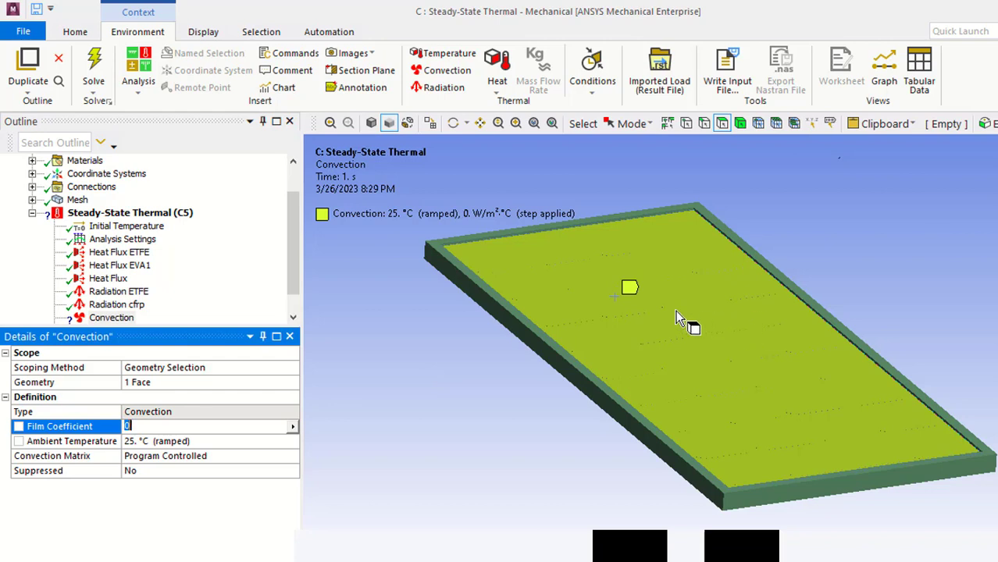
{"action": "left_click", "coordinate": [22, 435]}
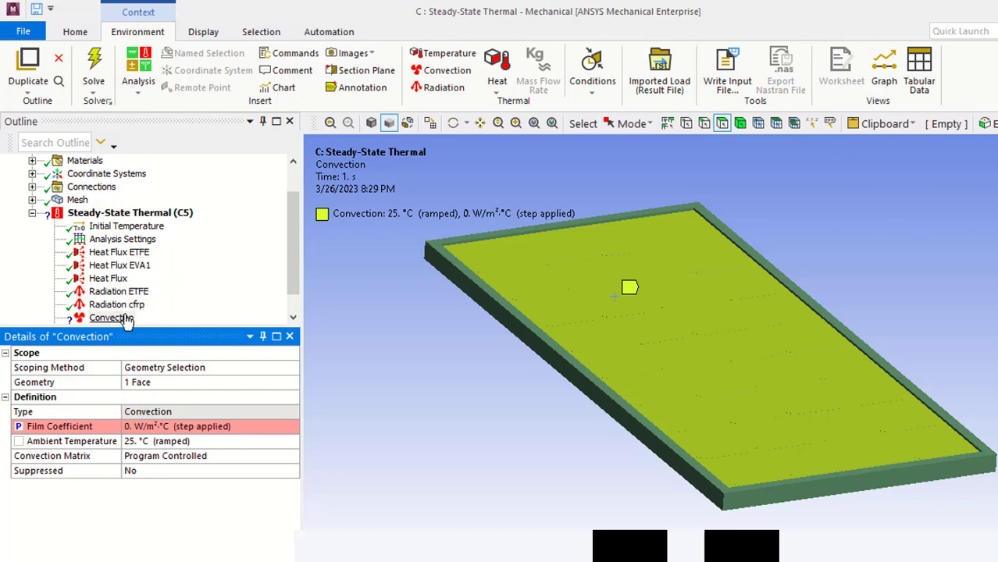
{"action": "scroll", "coordinate": [170, 307], "scroll_direction": "down", "scroll_amount": 1}
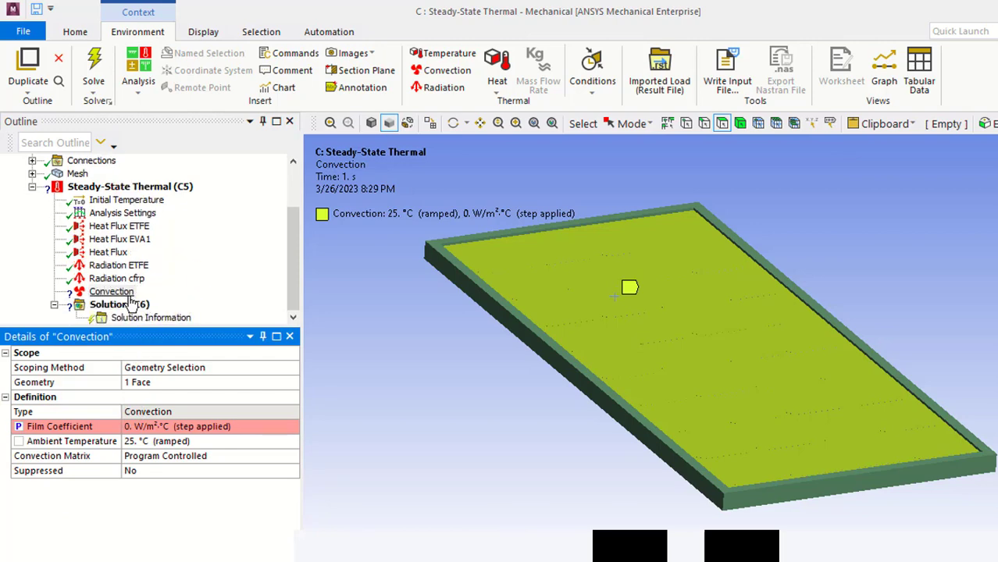
Step: Add a convection boundary condition on the large underside face of the panel
{"action": "middle_click_drag", "start_coordinate": [449, 367], "coordinate": [541, 341]}
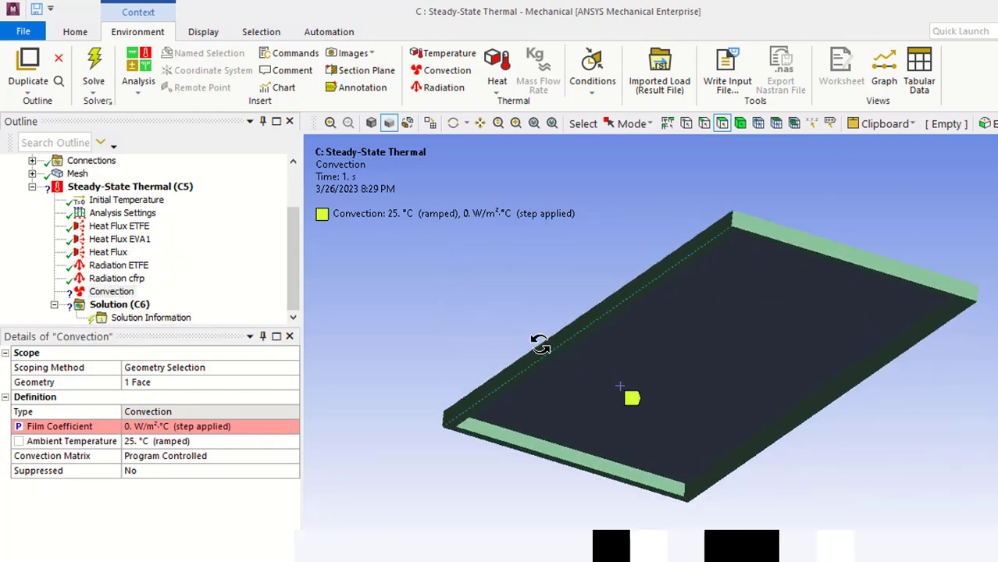
{"action": "left_click", "coordinate": [690, 347]}
{"action": "right_click", "coordinate": [690, 346]}
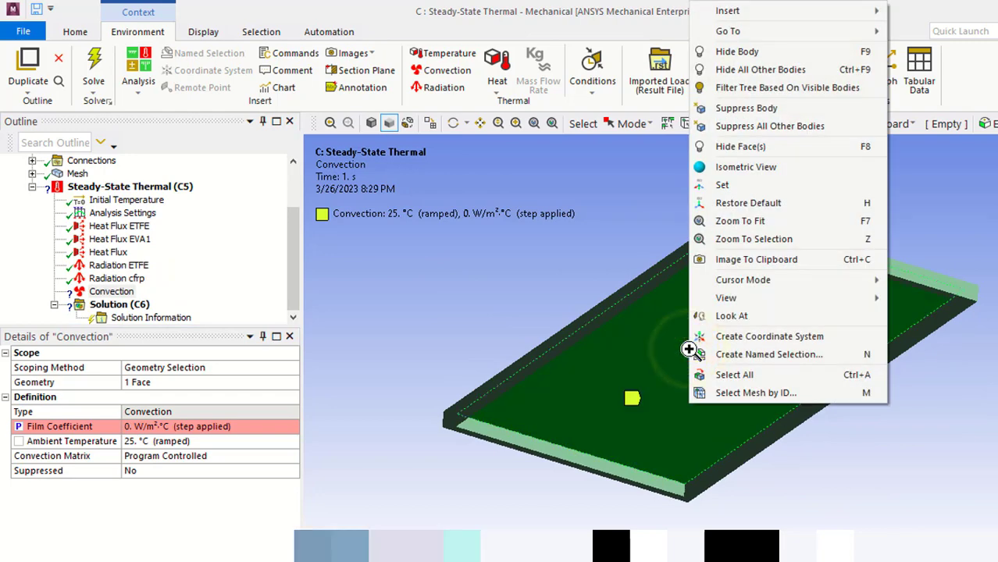
{"action": "mouse_move", "coordinate": [781, 11]}
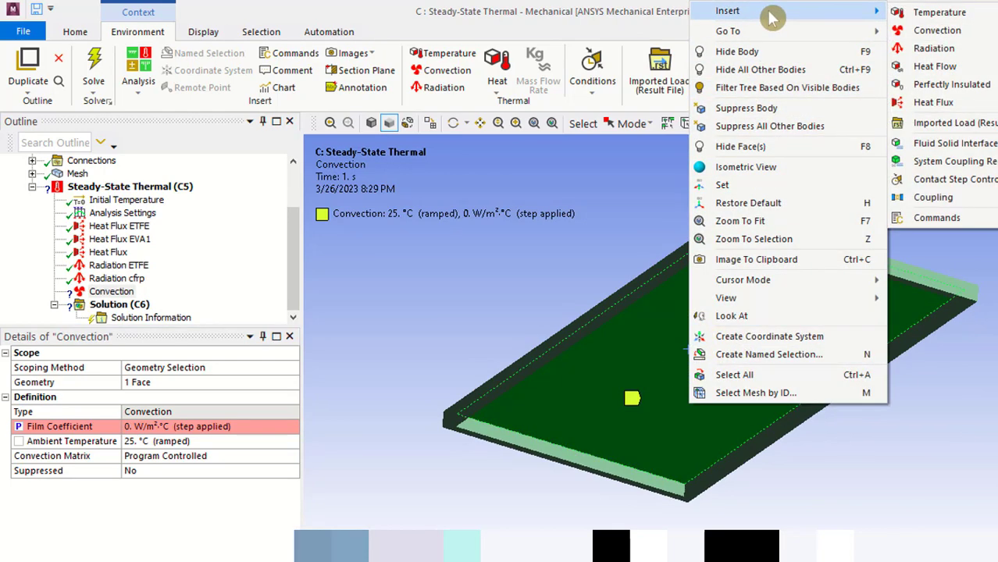
{"action": "left_click", "coordinate": [937, 30]}
{"action": "left_click", "coordinate": [67, 430]}
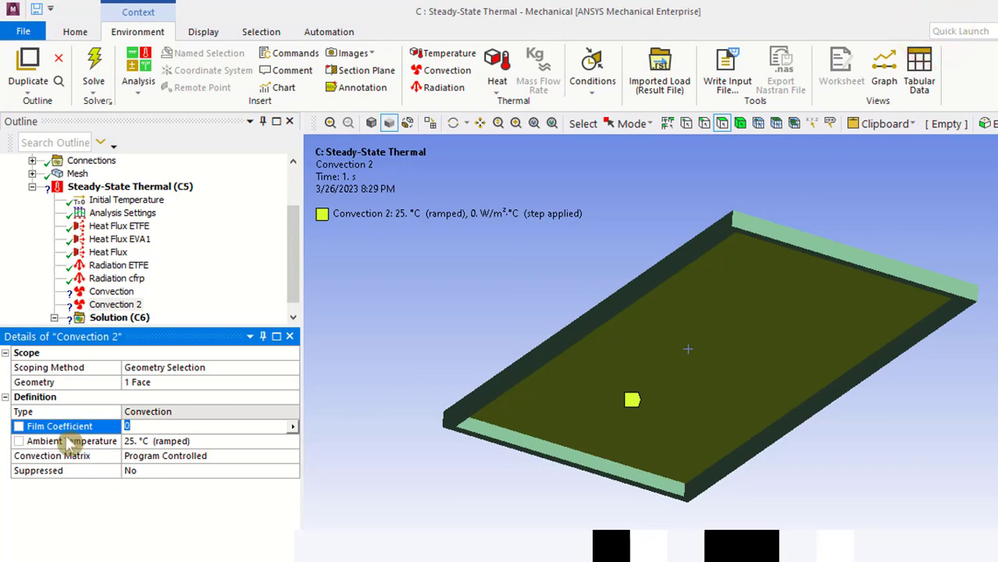
{"action": "key", "text": "Return"}
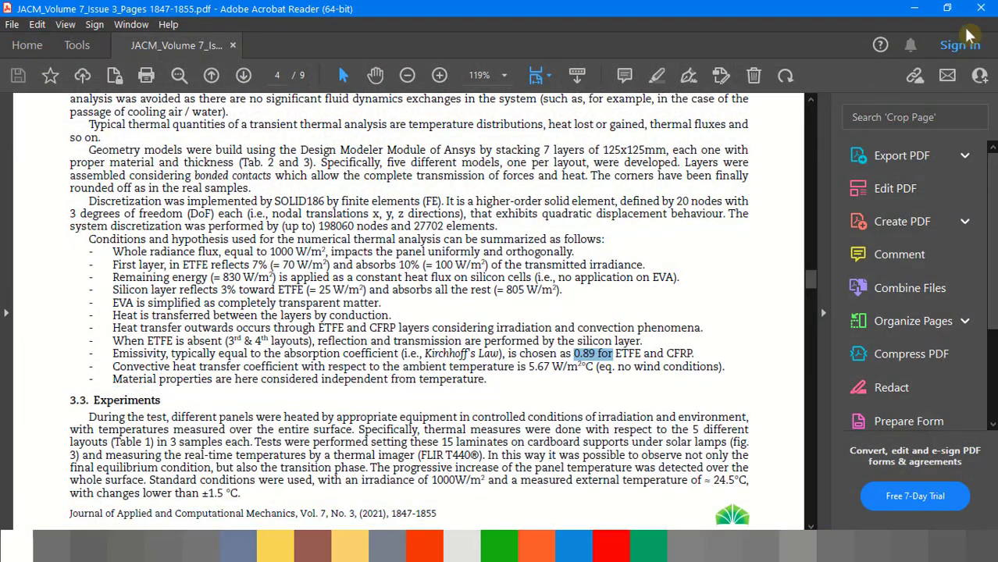
Step: Close the research paper, put the presentation away and switch to the Workbench project schematic
{"action": "left_click", "coordinate": [986, 14]}
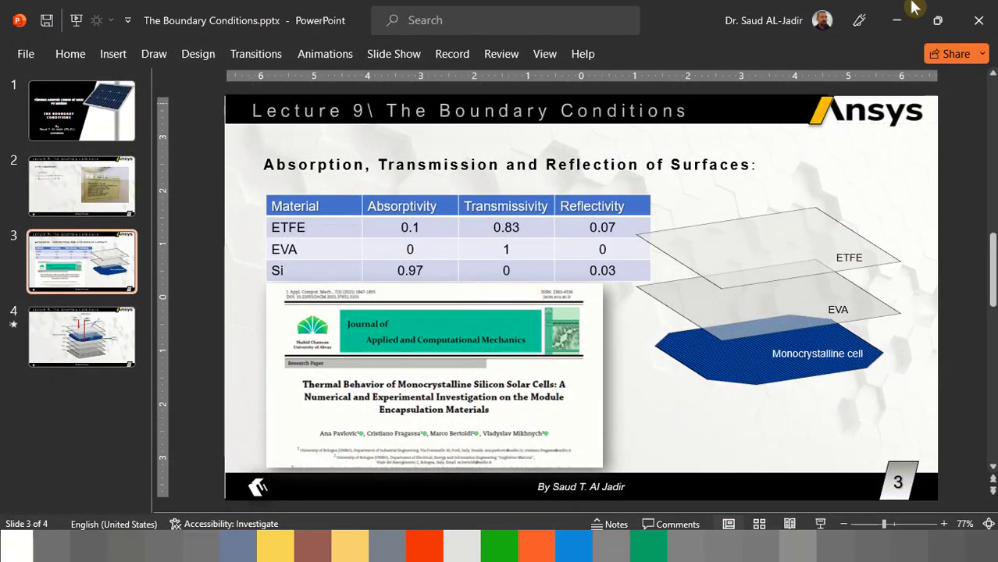
{"action": "left_click", "coordinate": [897, 18]}
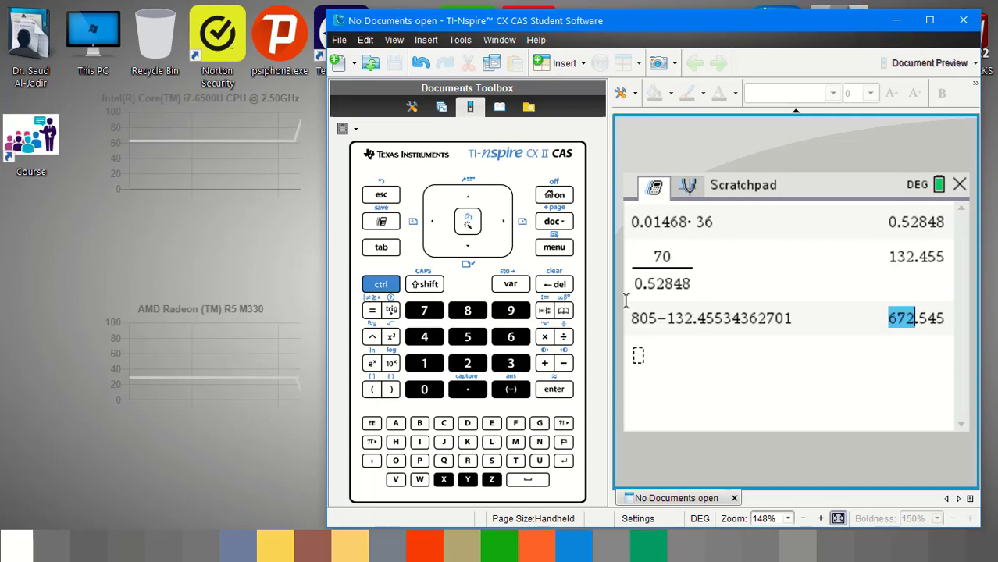
{"action": "left_click", "coordinate": [462, 546]}
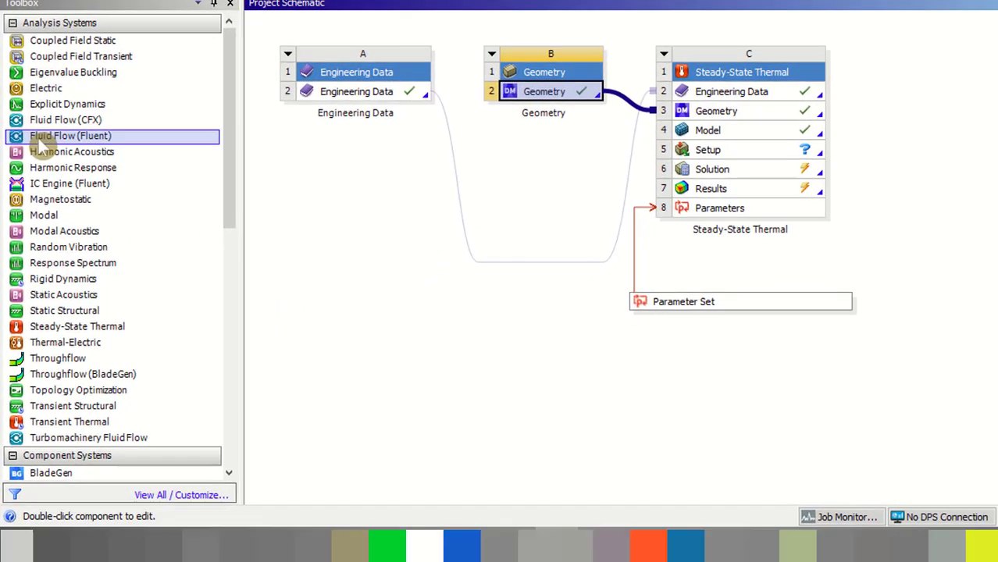
Step: Add a Microsoft Office Excel component system to the project schematic below the Steady-State Thermal system
{"action": "scroll", "coordinate": [47, 332], "scroll_direction": "down", "scroll_amount": 5}
{"action": "scroll", "coordinate": [91, 265], "scroll_direction": "down", "scroll_amount": 4}
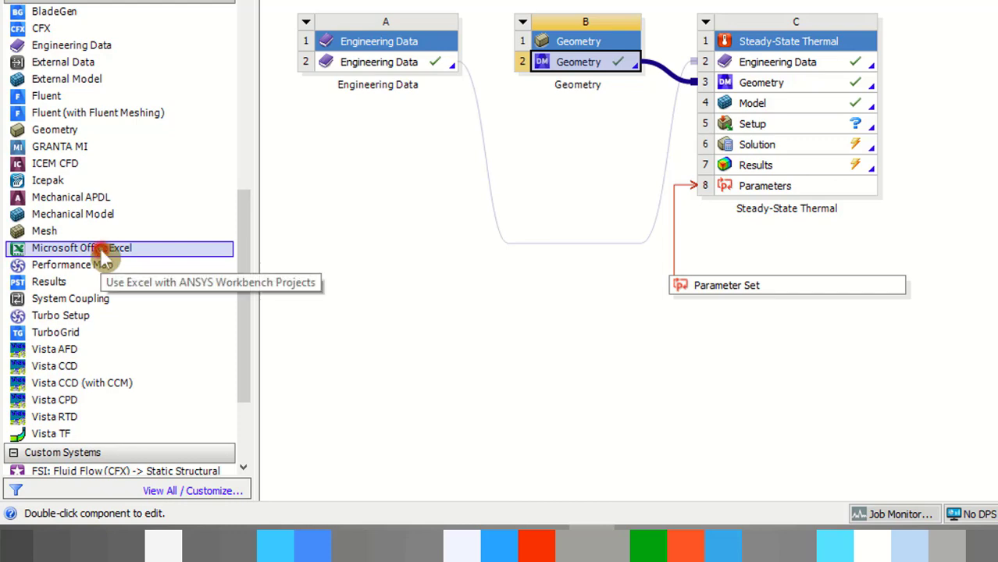
{"action": "left_click_drag", "start_coordinate": [103, 259], "coordinate": [558, 324]}
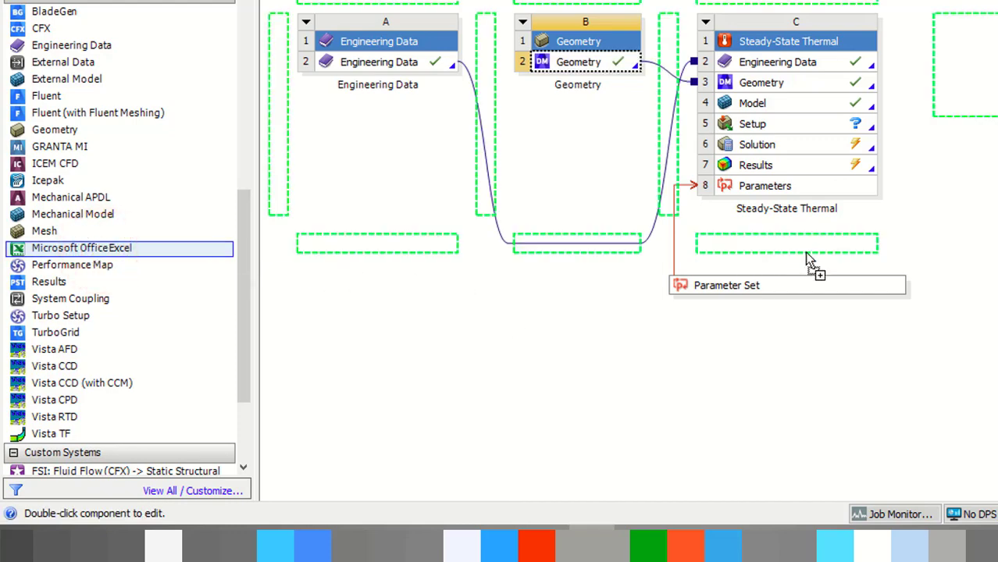
{"action": "left_click_drag", "start_coordinate": [810, 262], "coordinate": [735, 289]}
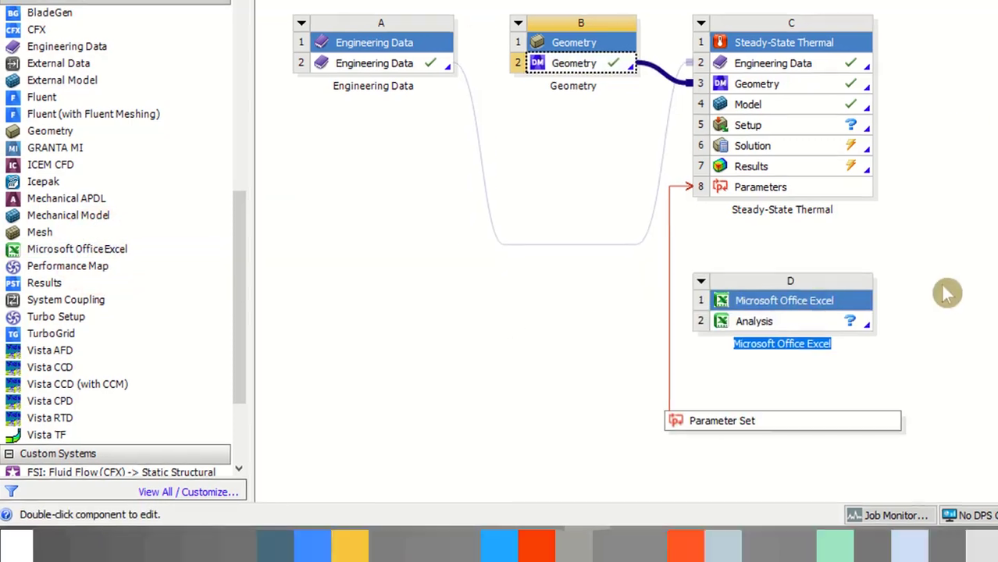
{"action": "left_click", "coordinate": [948, 292]}
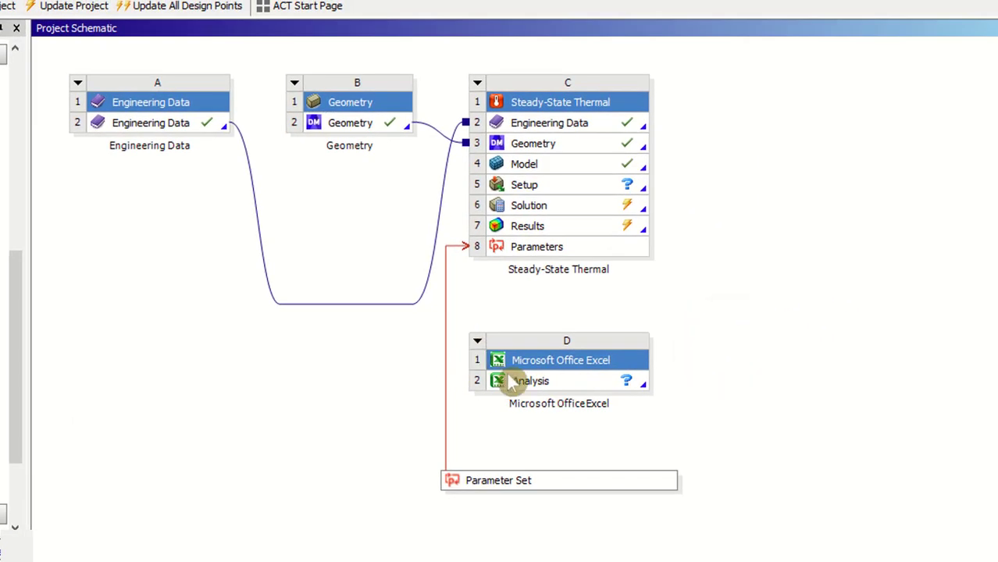
Step: Attach the file Convective Coefficient Calculator.xlsx to the Analysis cell of the Microsoft Office Excel system
{"action": "left_click", "coordinate": [524, 383]}
{"action": "right_click", "coordinate": [527, 392]}
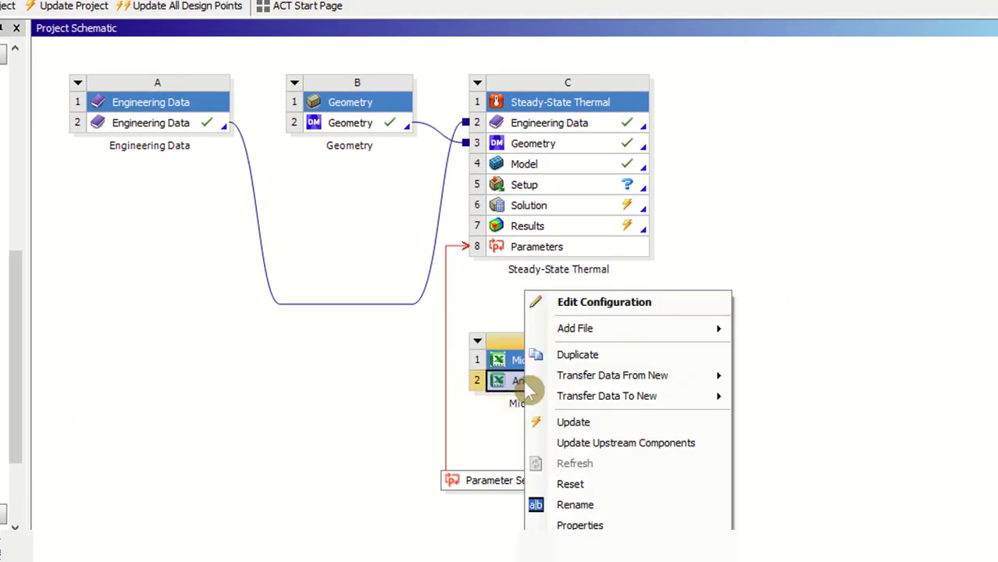
{"action": "mouse_move", "coordinate": [634, 329]}
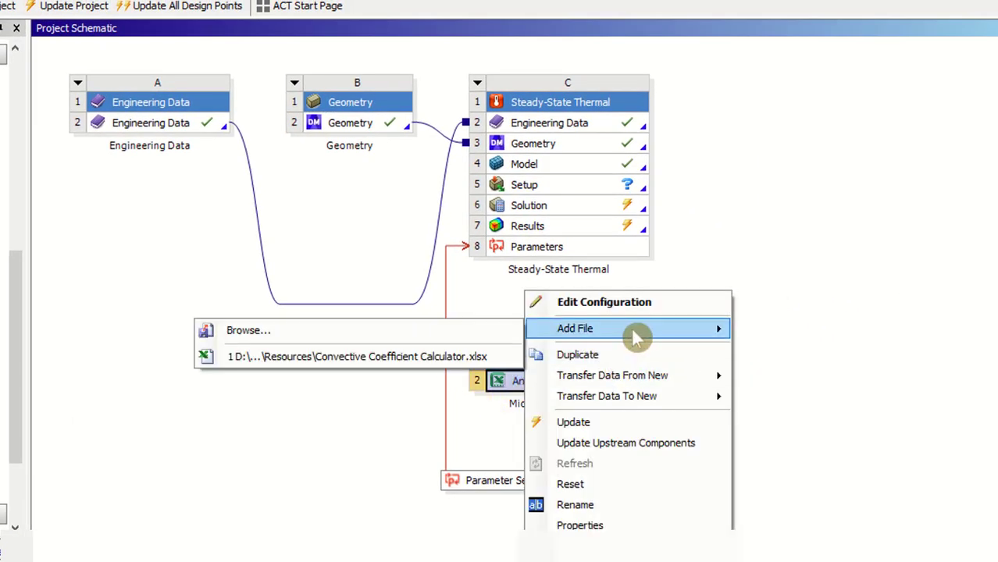
{"action": "left_click", "coordinate": [453, 332]}
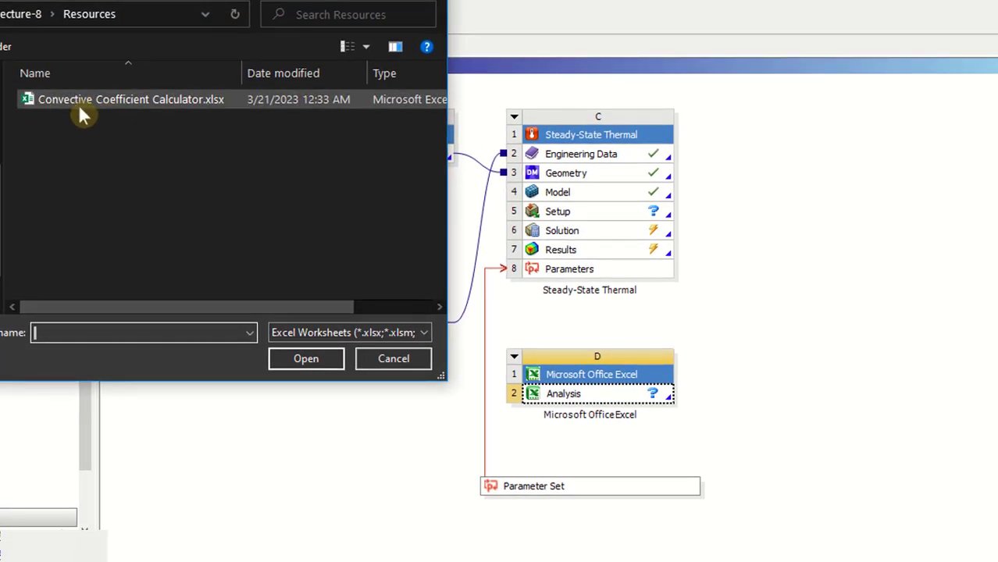
{"action": "double_click", "coordinate": [111, 101]}
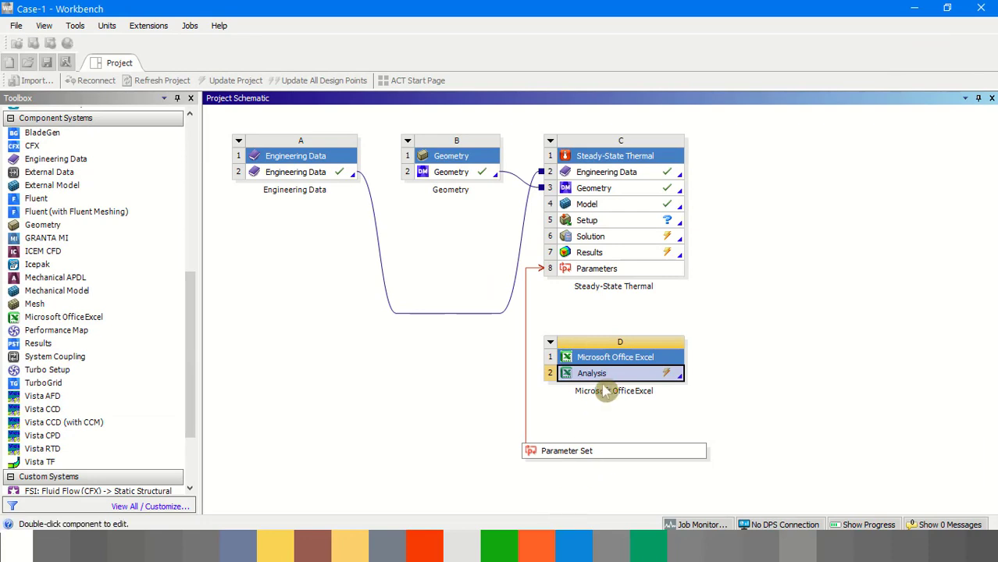
Step: Check the Excel system's analysis configuration and open its attached workbook in Excel, dismissing the notification banner
{"action": "double_click", "coordinate": [612, 381]}
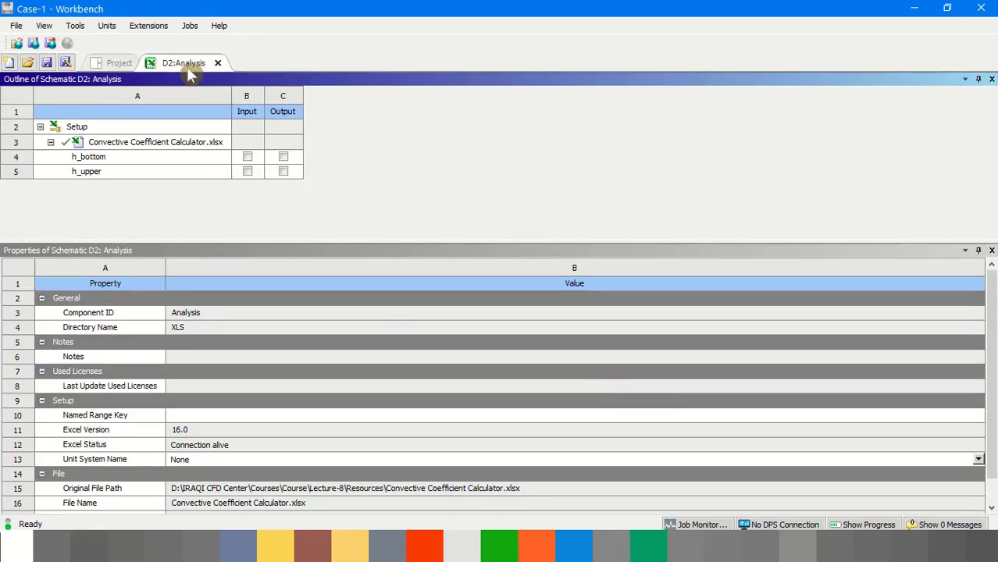
{"action": "left_click", "coordinate": [218, 64]}
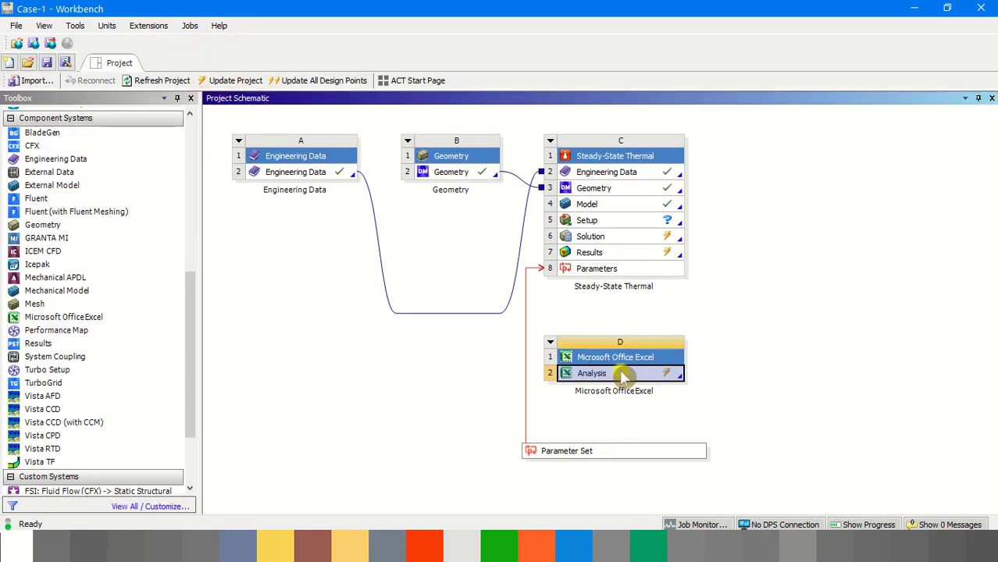
{"action": "right_click", "coordinate": [623, 375]}
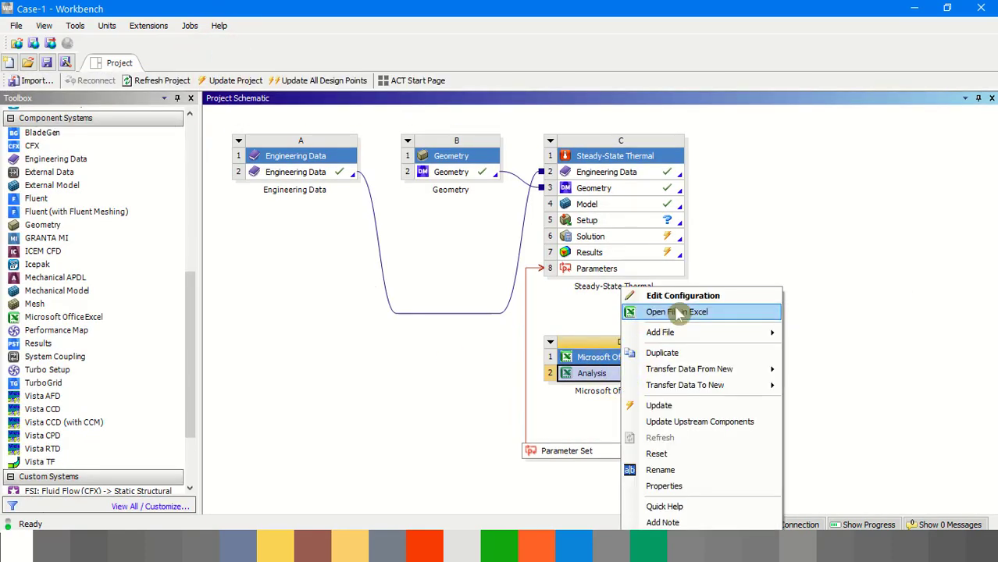
{"action": "left_click", "coordinate": [677, 312]}
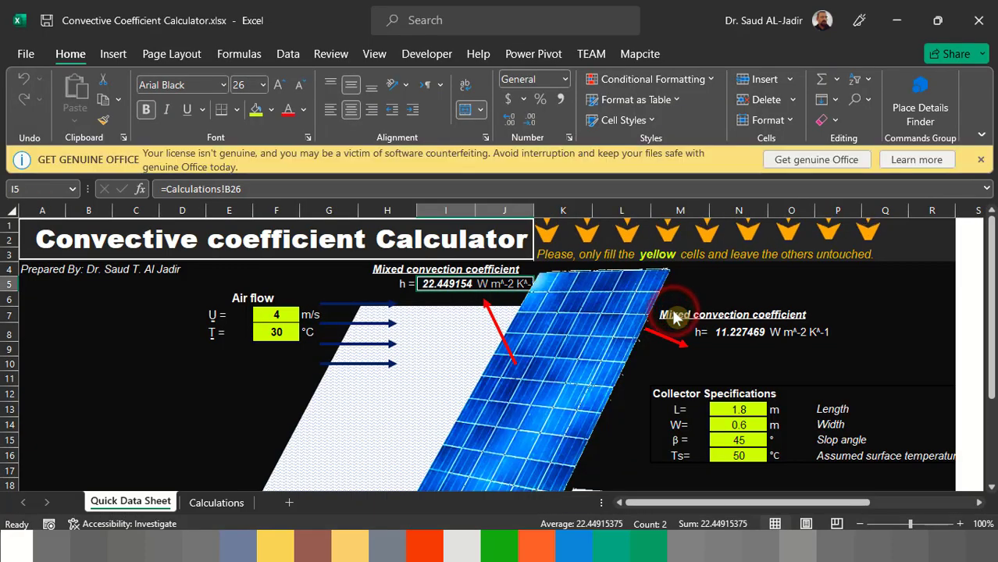
{"action": "left_click", "coordinate": [981, 160]}
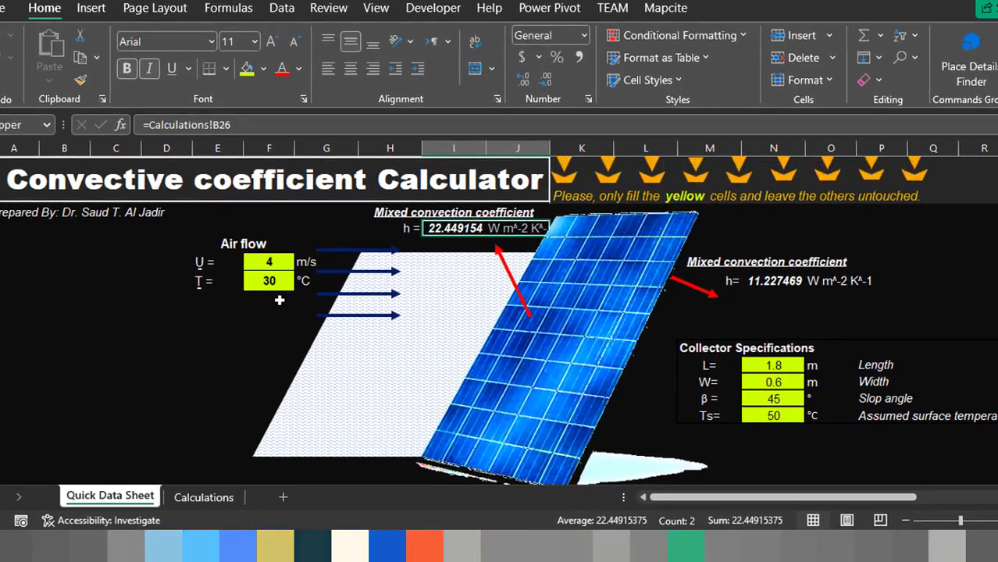
Step: Set the air flow velocity U to 1 m/s and the air temperature T to 25 °C in the calculator
{"action": "left_click", "coordinate": [286, 277]}
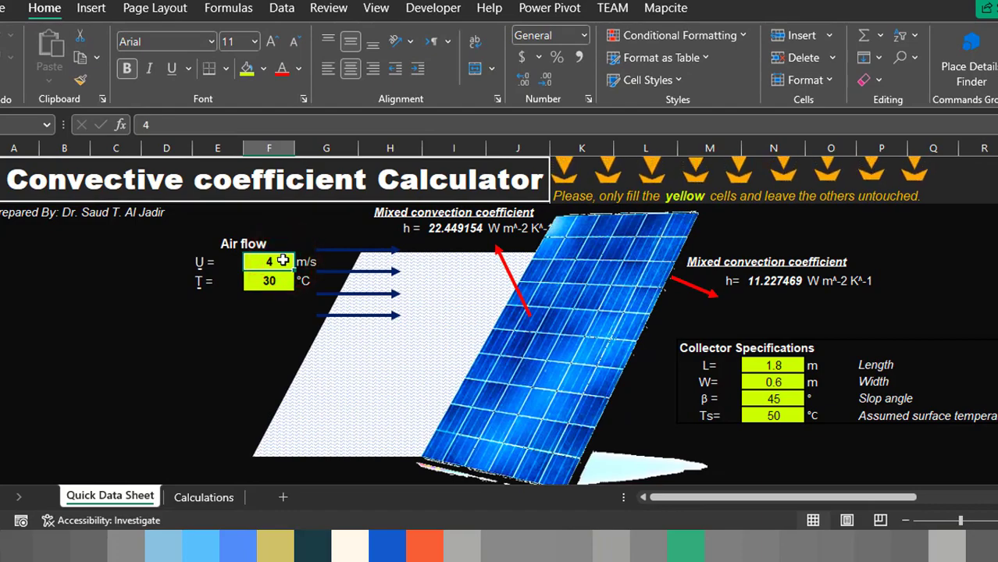
{"action": "type", "text": "1"}
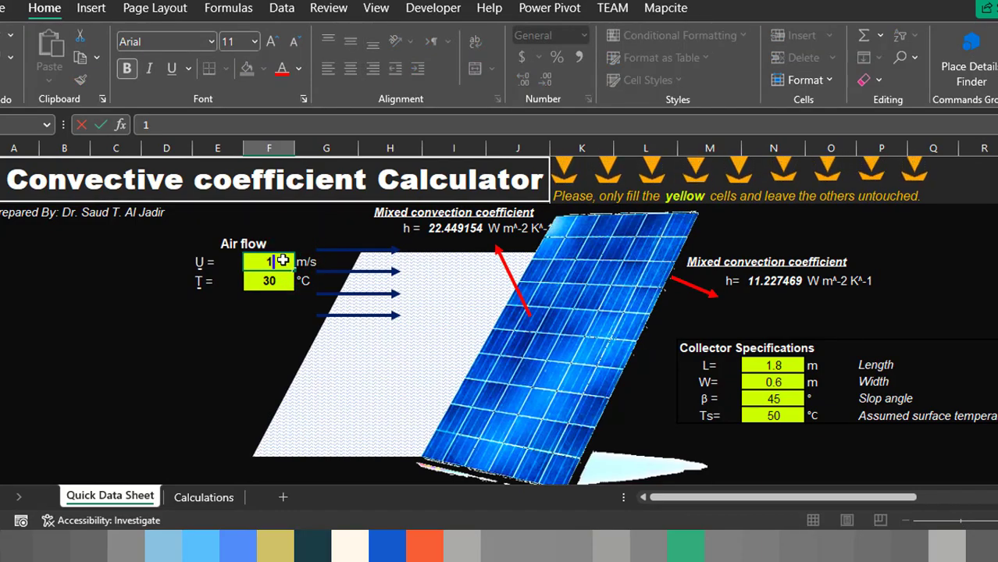
{"action": "key", "text": "Return"}
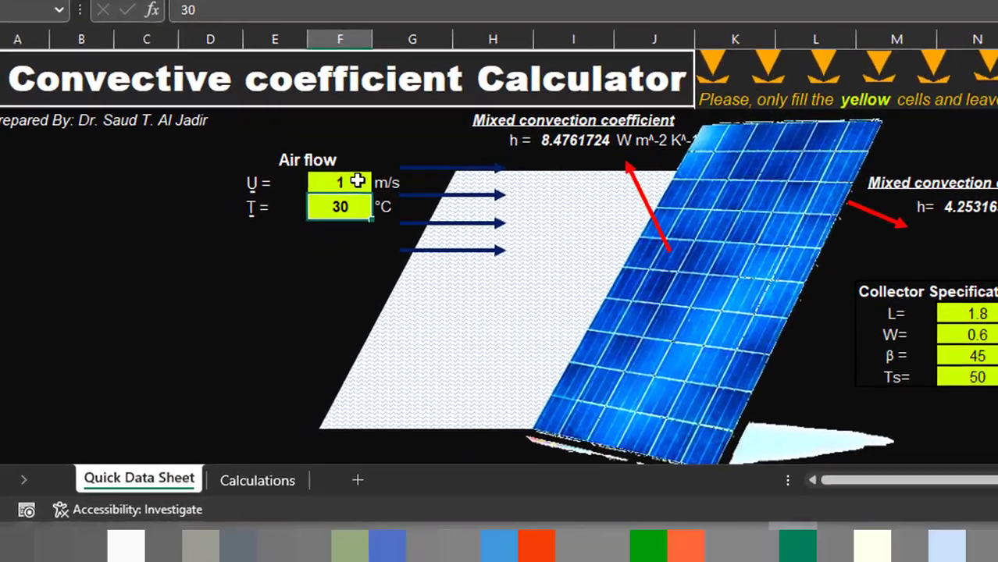
{"action": "type", "text": "25"}
{"action": "key", "text": "Return"}
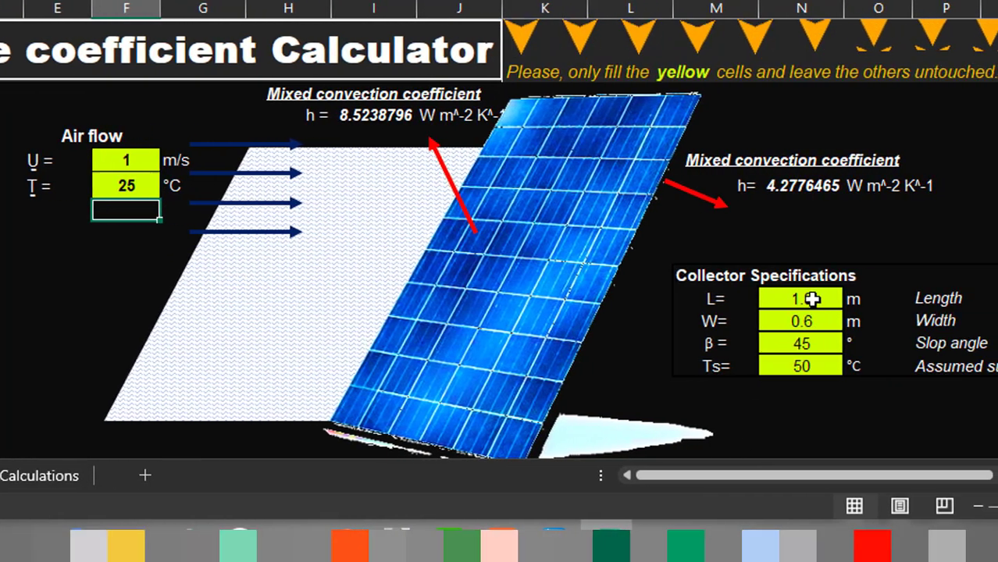
Step: Set the collector specifications to a length of 1.153 m, a width of 0.518 m and a slope angle of 0°
{"action": "left_click", "coordinate": [812, 299]}
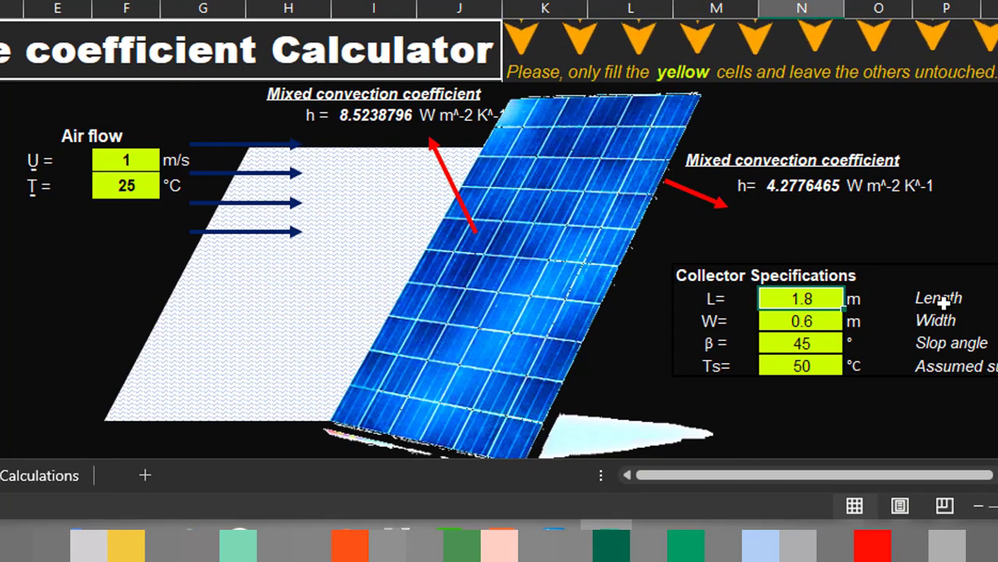
{"action": "type", "text": "1."}
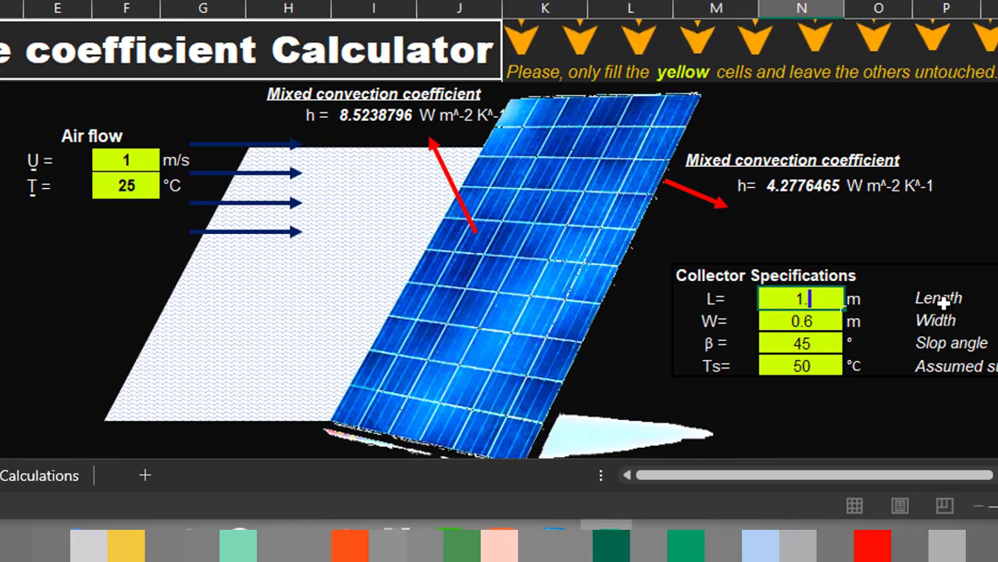
{"action": "type", "text": "153"}
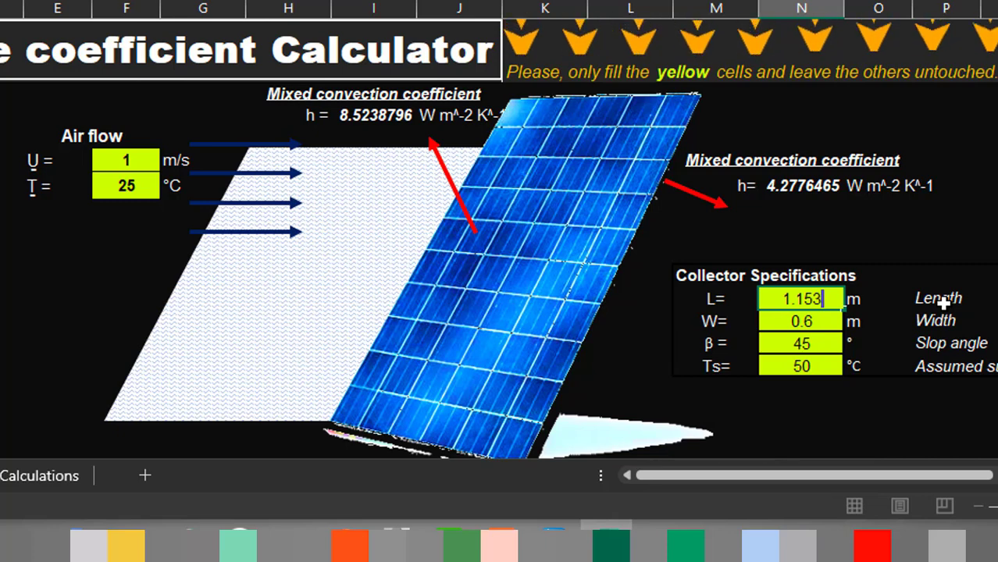
{"action": "key", "text": "Return"}
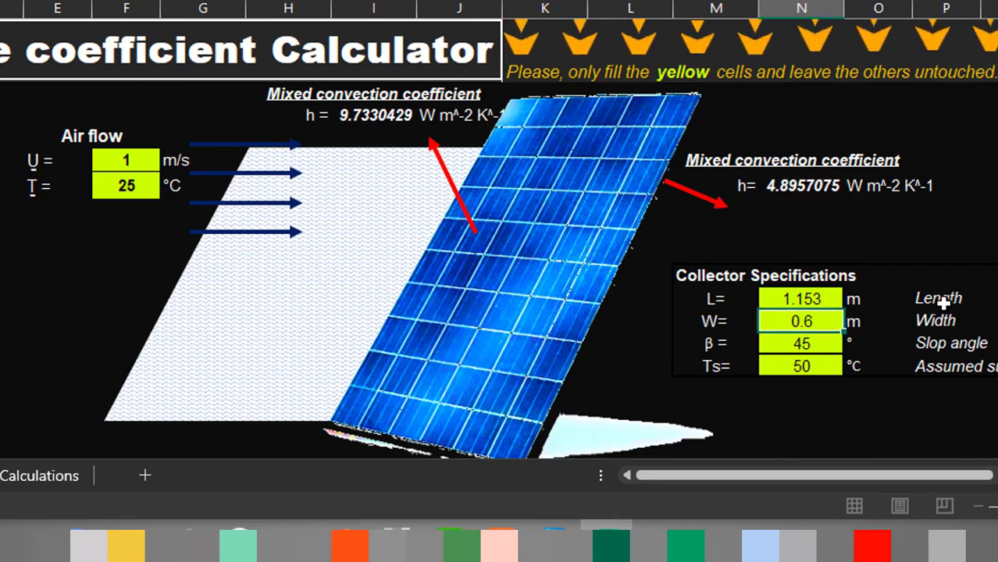
{"action": "key", "text": "F2"}
{"action": "key", "text": "BackSpace"}
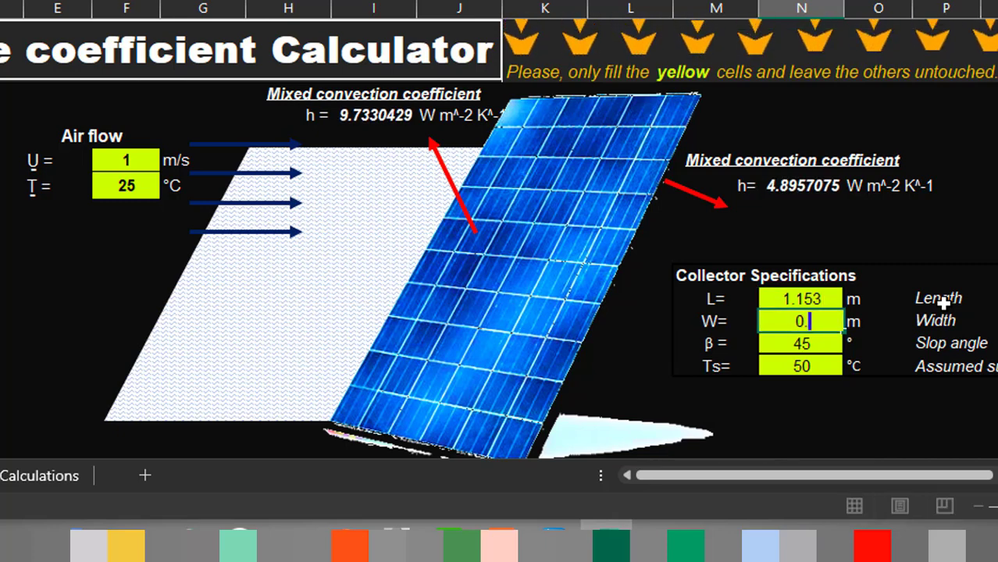
{"action": "type", "text": "518"}
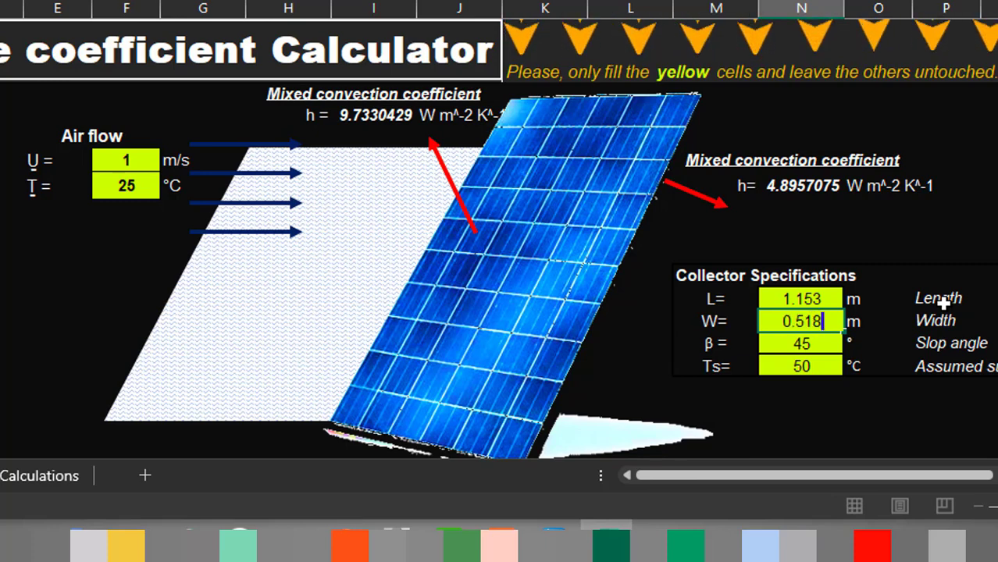
{"action": "key", "text": "Return"}
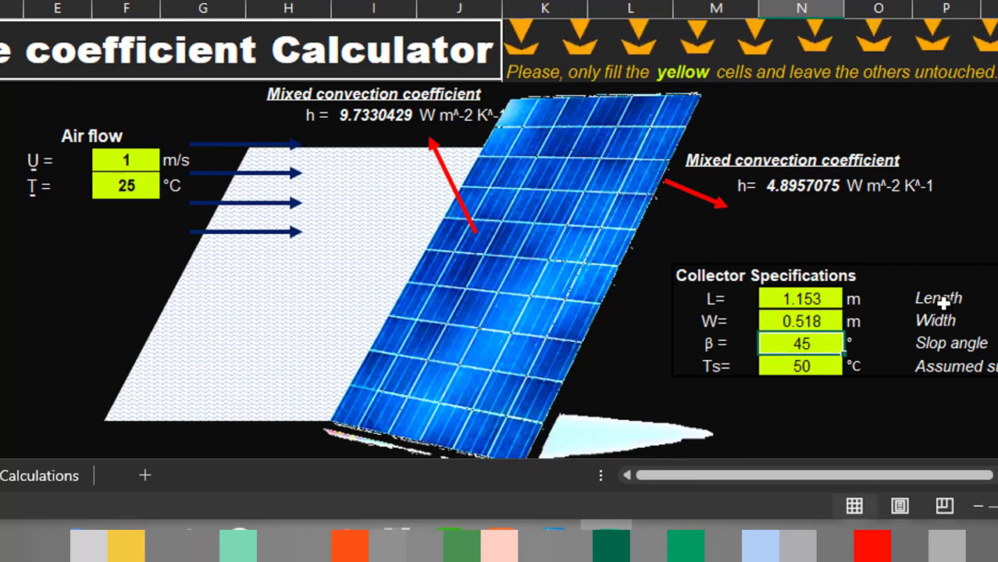
{"action": "type", "text": "0"}
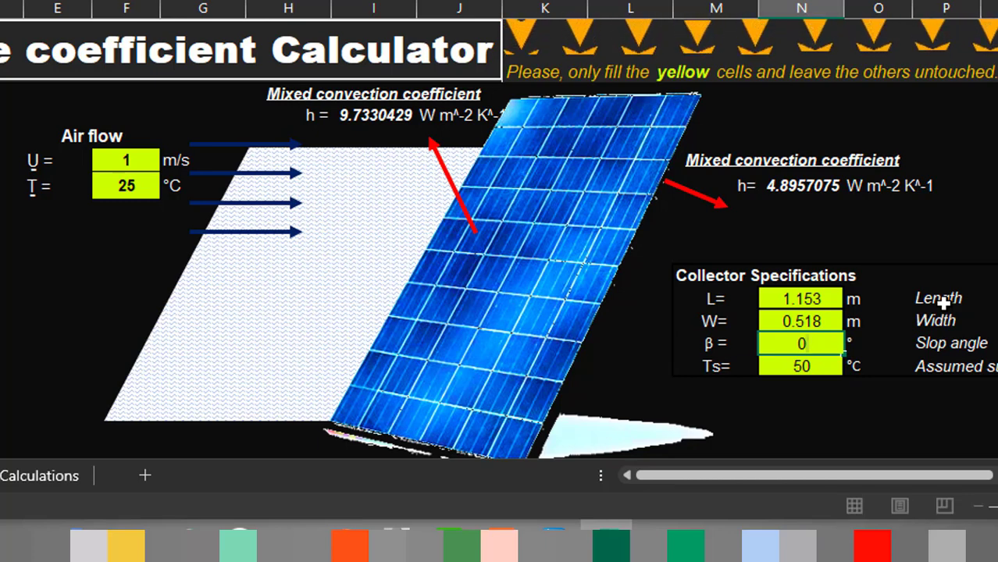
{"action": "key", "text": "Return"}
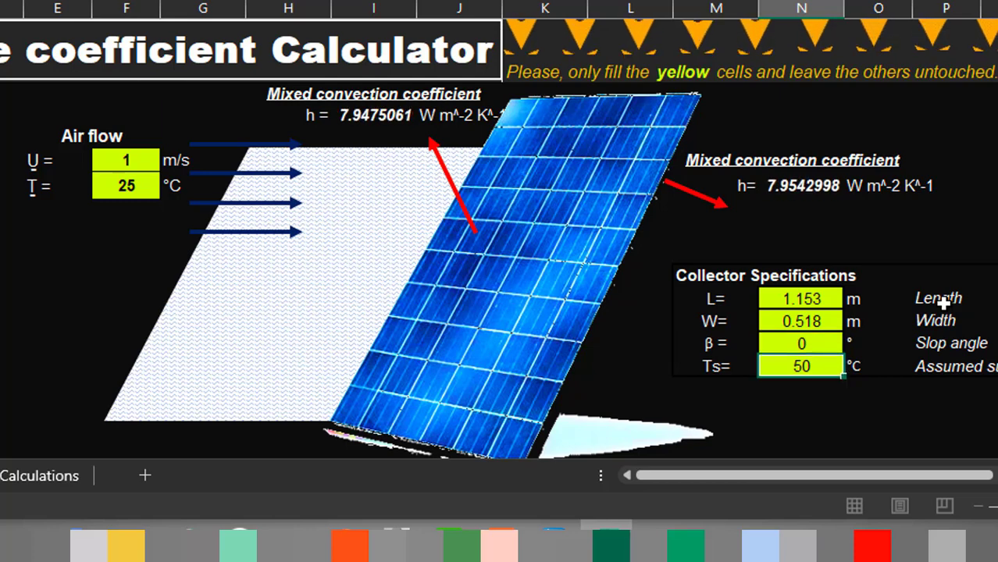
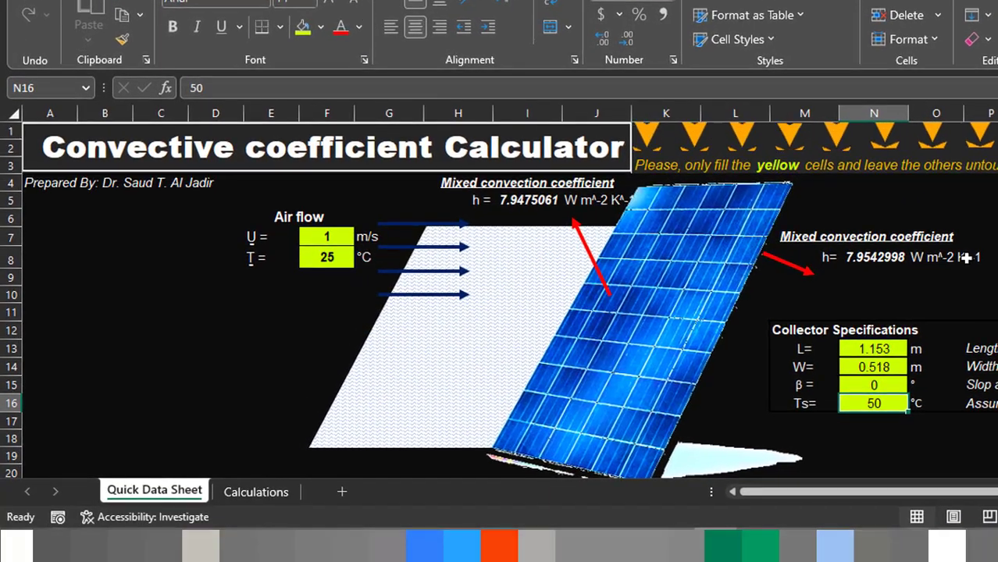
Step: Select the lower-face mixed convection coefficient together with its unit cell to check their range name
{"action": "left_click_drag", "start_coordinate": [820, 306], "coordinate": [749, 304]}
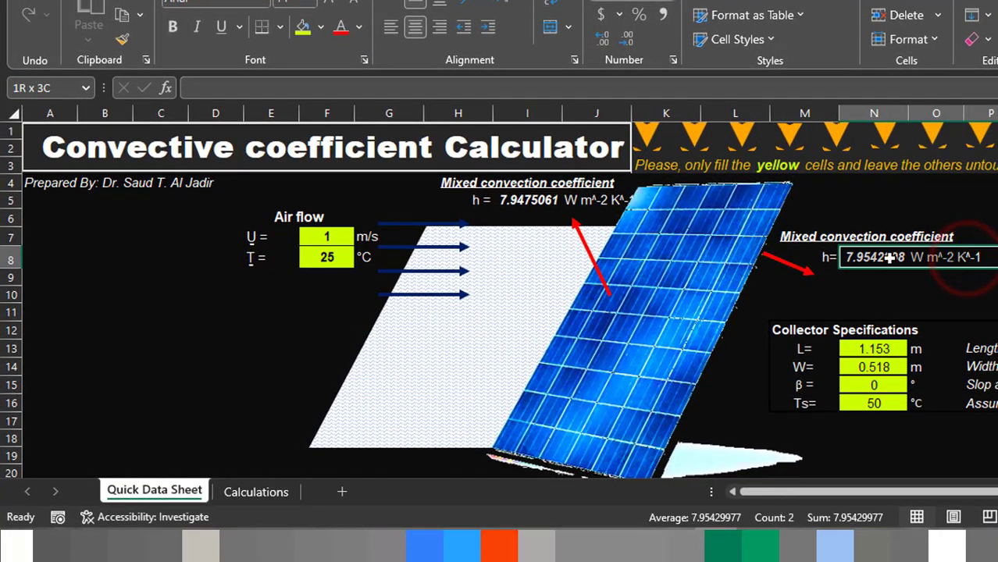
{"action": "left_click", "coordinate": [928, 261]}
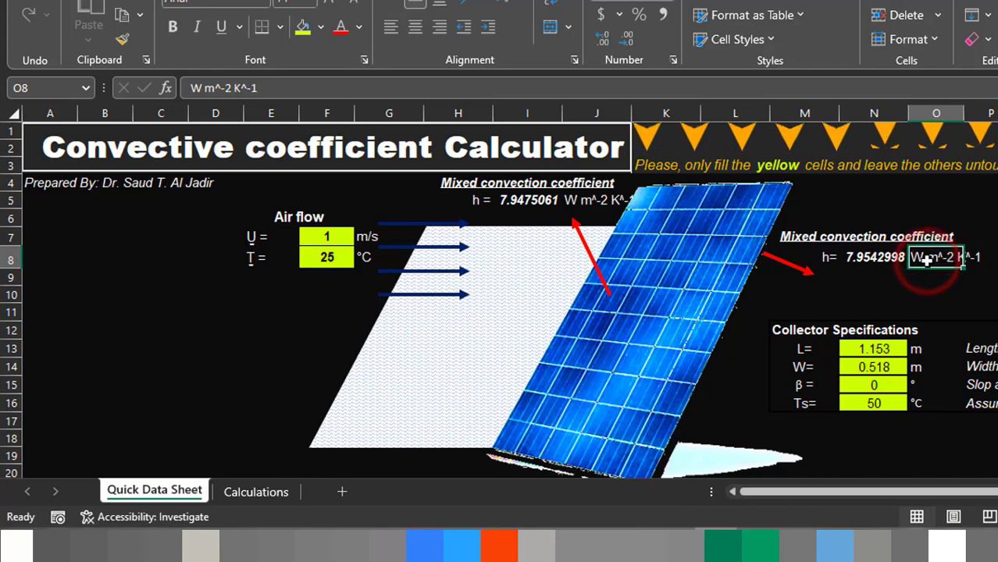
{"action": "key", "text": "shift+Left"}
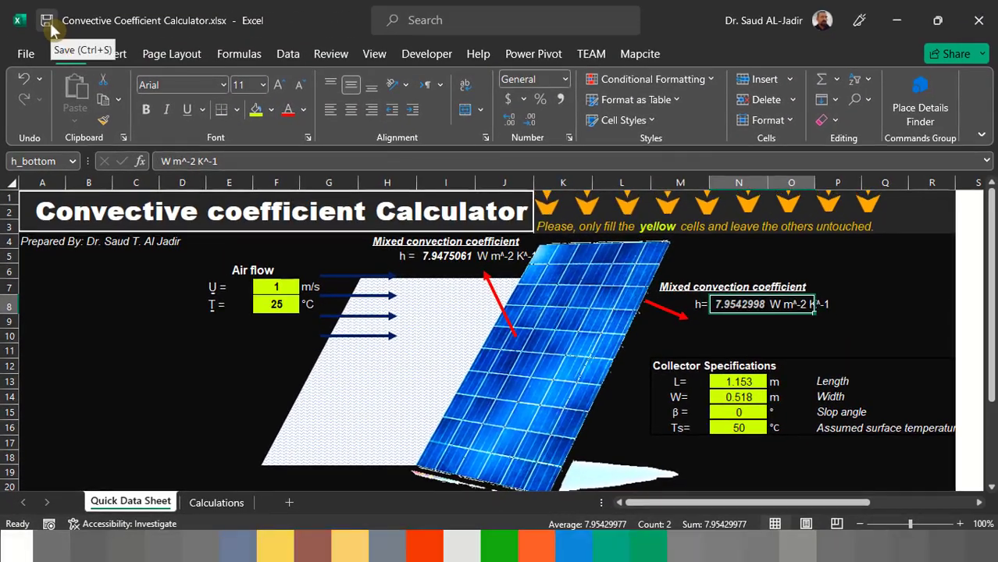
Step: Save and close the calculator workbook, and update the Microsoft Office Excel system in Workbench
{"action": "left_click", "coordinate": [47, 21]}
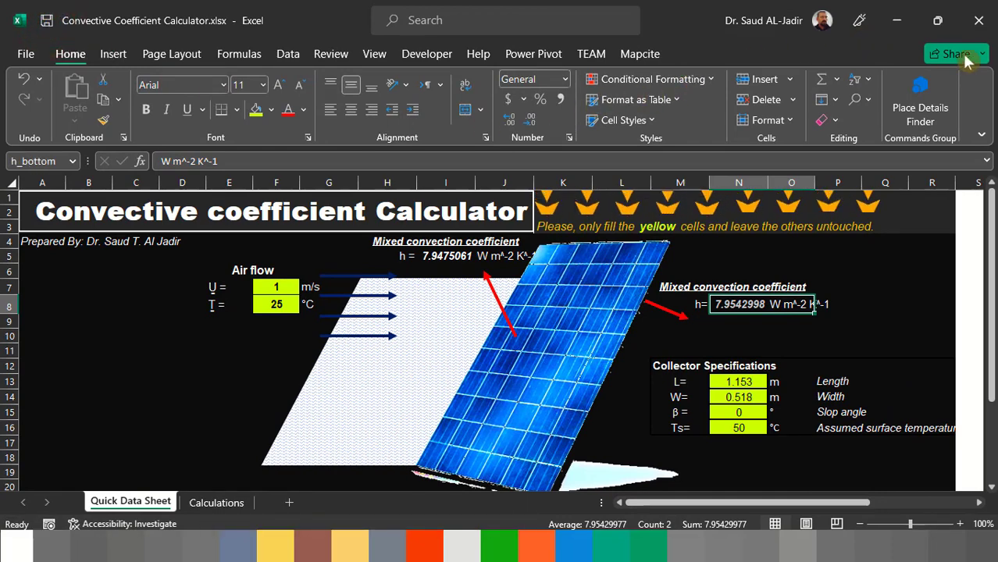
{"action": "left_click", "coordinate": [979, 20]}
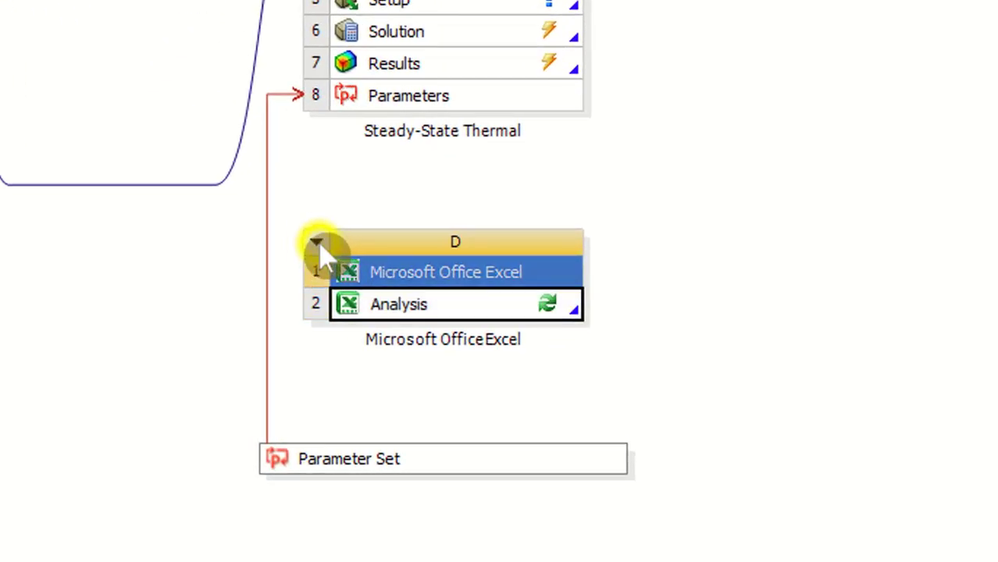
{"action": "left_click", "coordinate": [317, 244]}
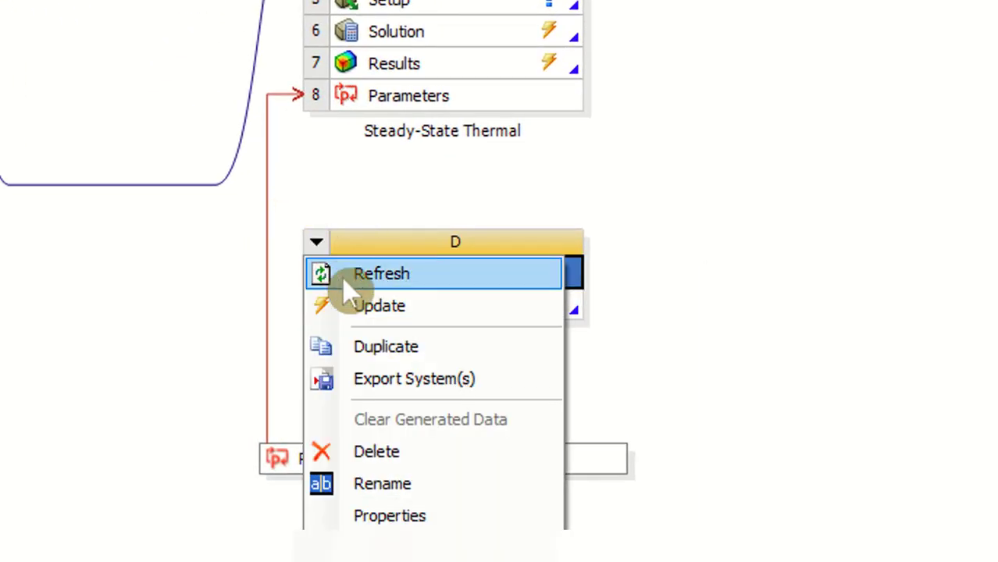
{"action": "left_click", "coordinate": [379, 308]}
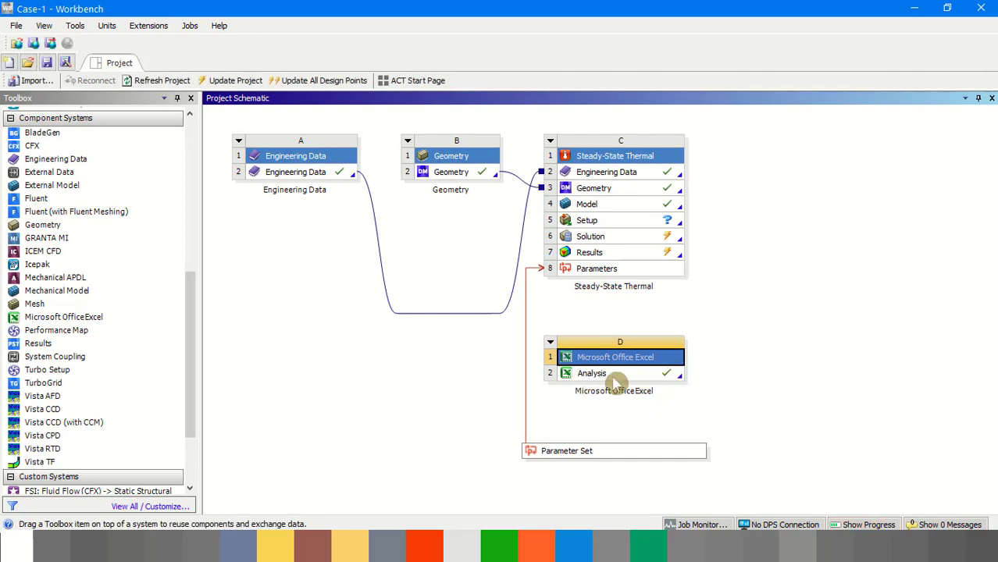
Step: Define h_bottom and h_upper from the Excel analysis as input parameters and return to the project schematic
{"action": "double_click", "coordinate": [593, 374]}
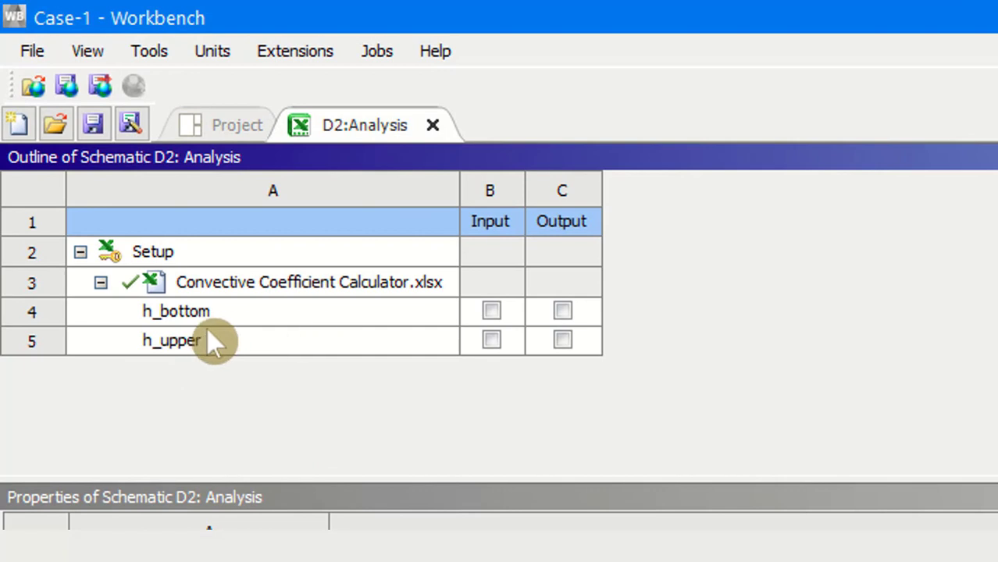
{"action": "left_click", "coordinate": [490, 313]}
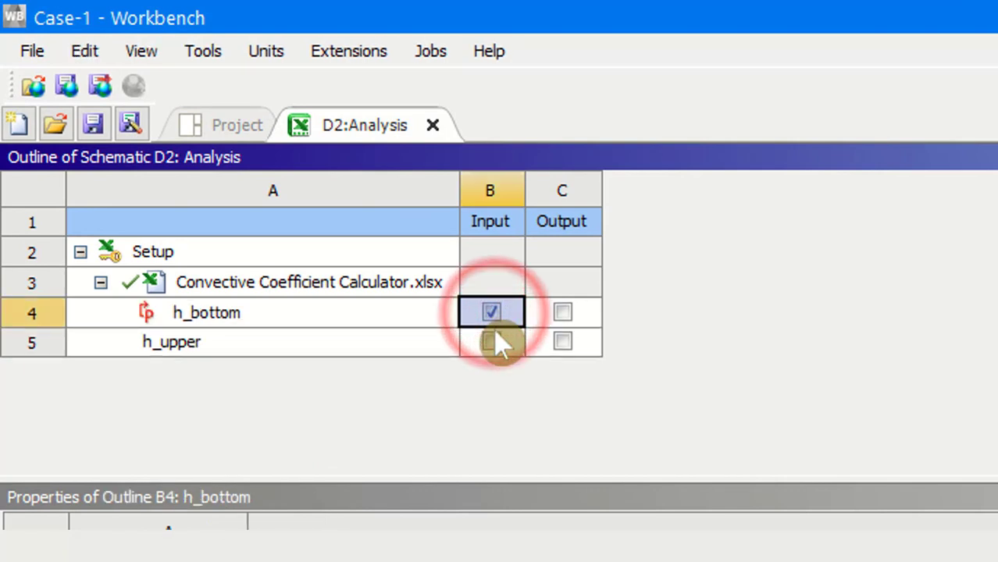
{"action": "left_click", "coordinate": [493, 338]}
{"action": "left_click", "coordinate": [495, 347]}
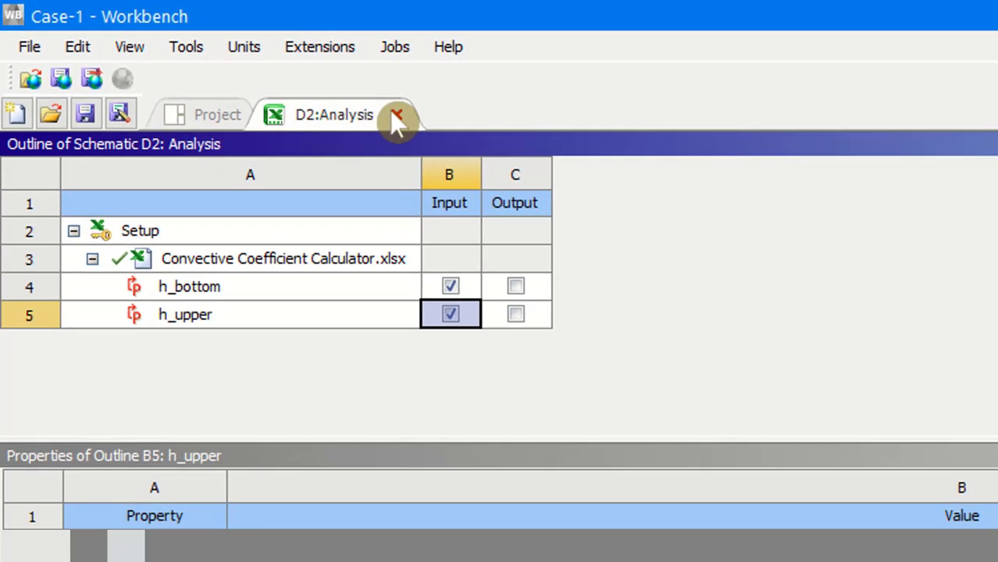
{"action": "left_click", "coordinate": [397, 117]}
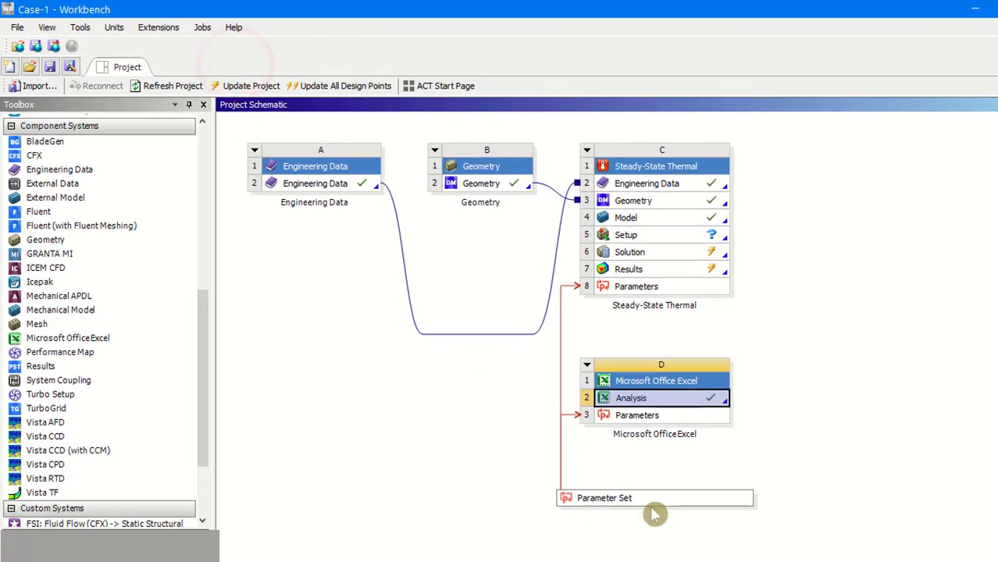
Step: In the Parameter Set, link the Convection Film Coefficient (P1) to h_upper with the expression P4
{"action": "double_click", "coordinate": [638, 502]}
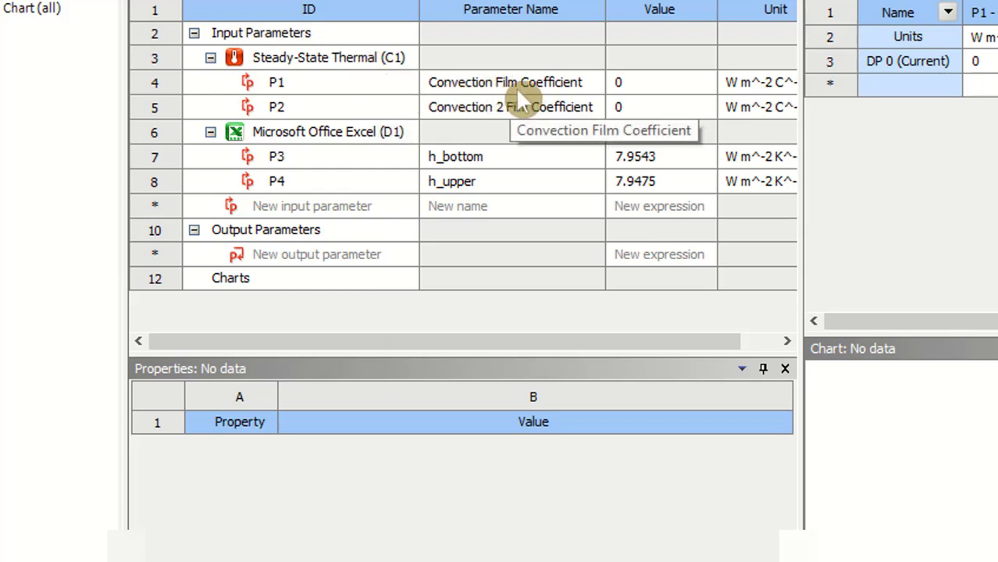
{"action": "left_click", "coordinate": [338, 88]}
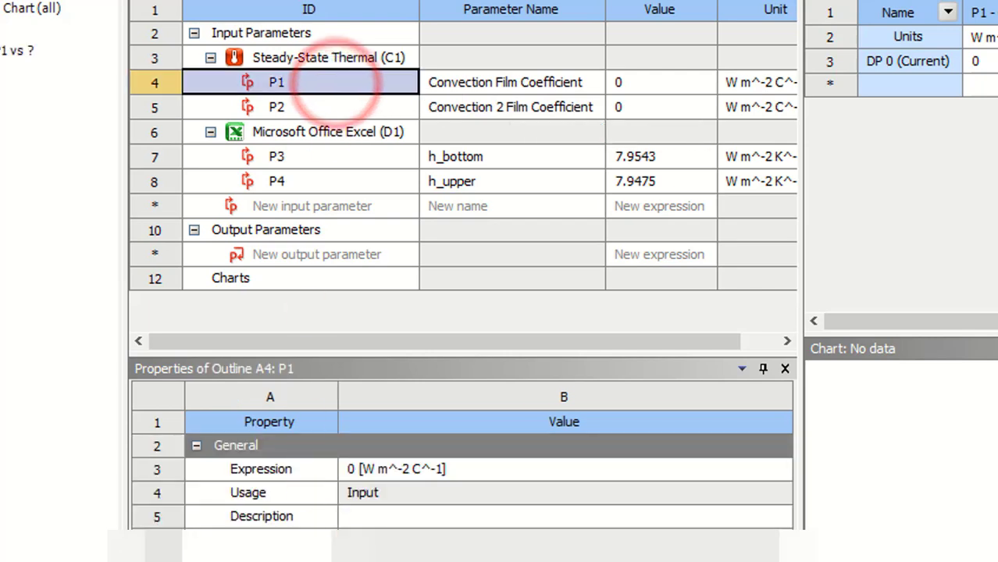
{"action": "left_click", "coordinate": [489, 467]}
{"action": "left_click", "coordinate": [470, 473]}
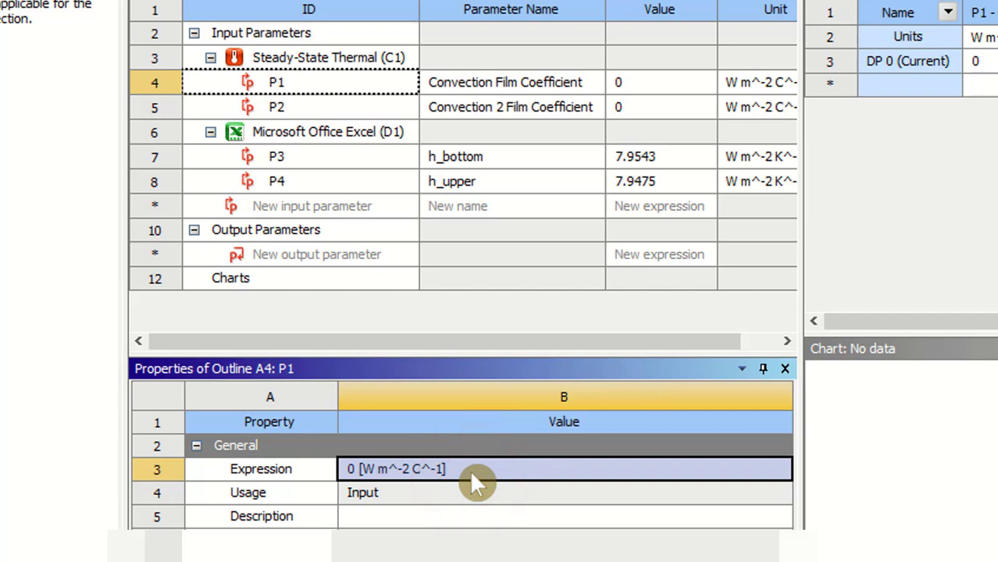
{"action": "left_click", "coordinate": [469, 472]}
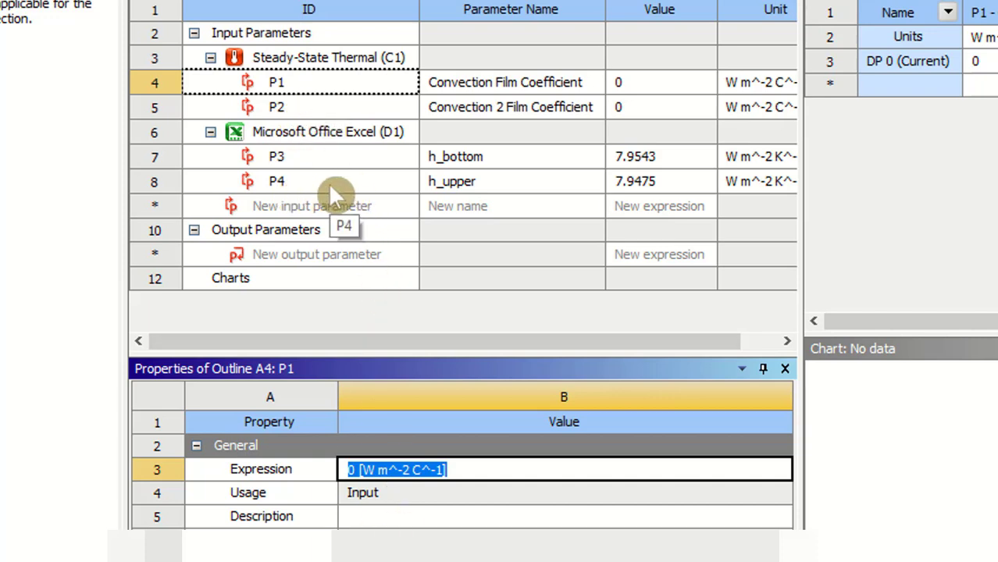
{"action": "type", "text": "P4"}
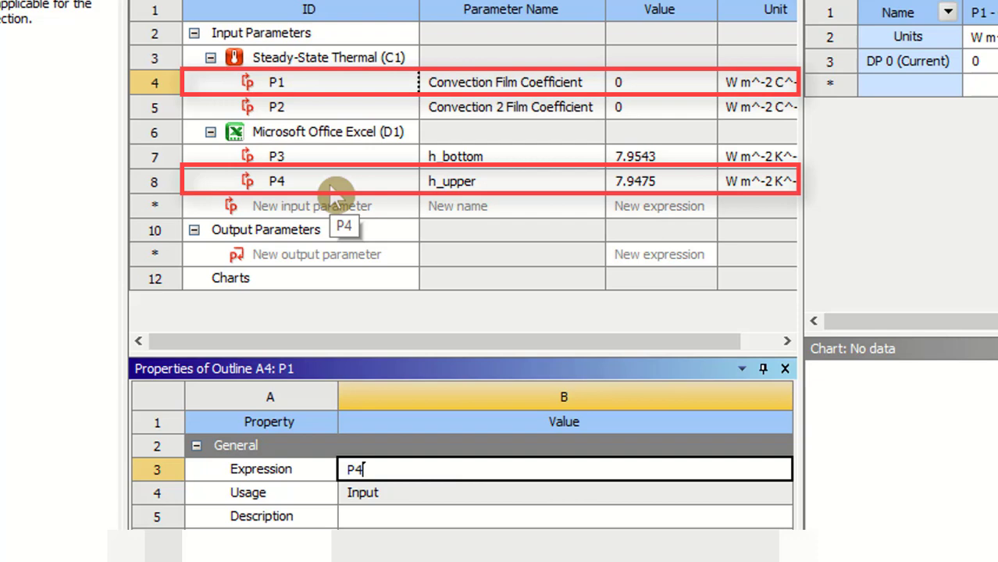
{"action": "key", "text": "Return"}
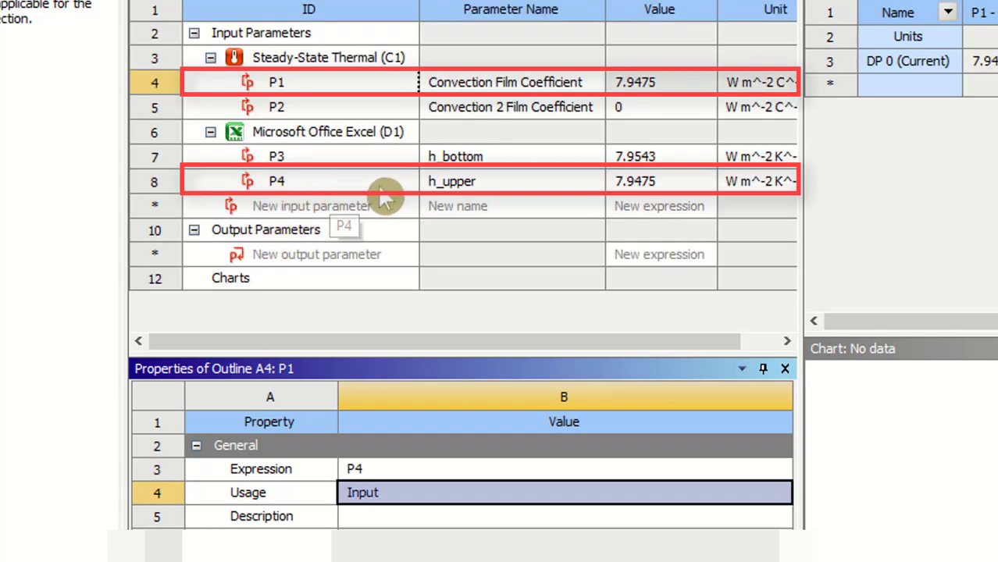
Step: Link the Convection 2 Film Coefficient (P2) to h_bottom with the expression P3, without an equals sign, and close the Parameter Set
{"action": "left_click", "coordinate": [312, 104]}
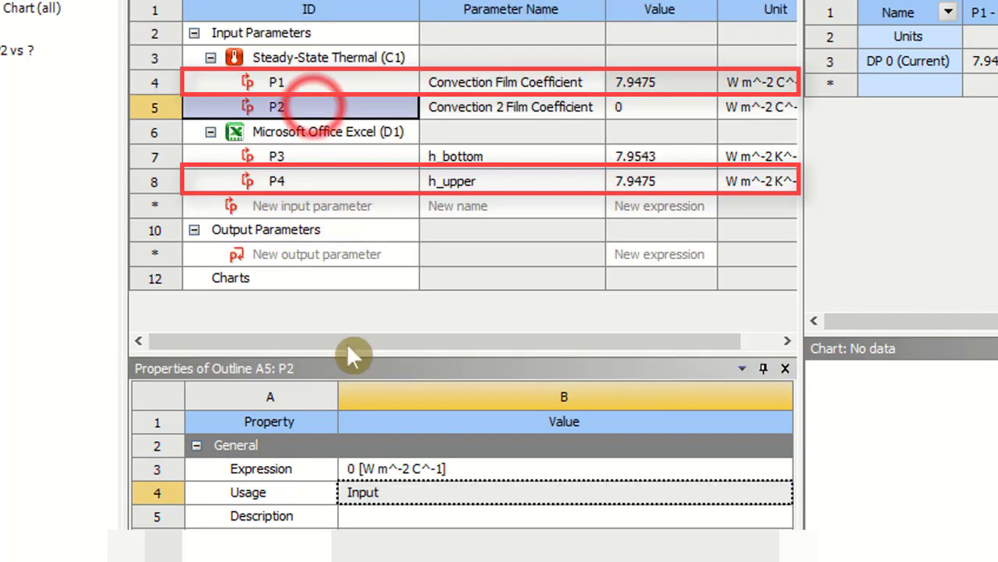
{"action": "left_click", "coordinate": [476, 466]}
{"action": "type", "text": "="}
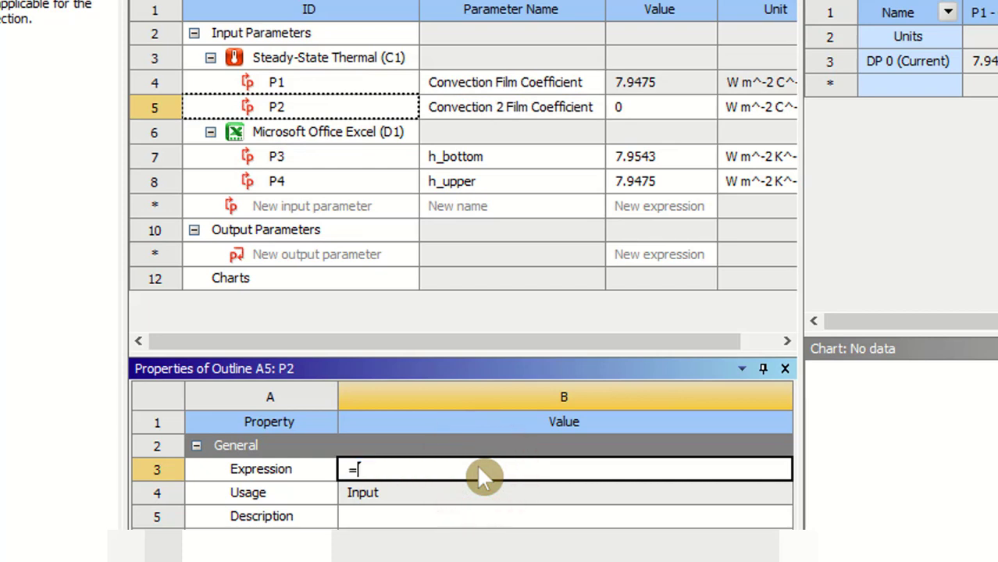
{"action": "type", "text": "P3"}
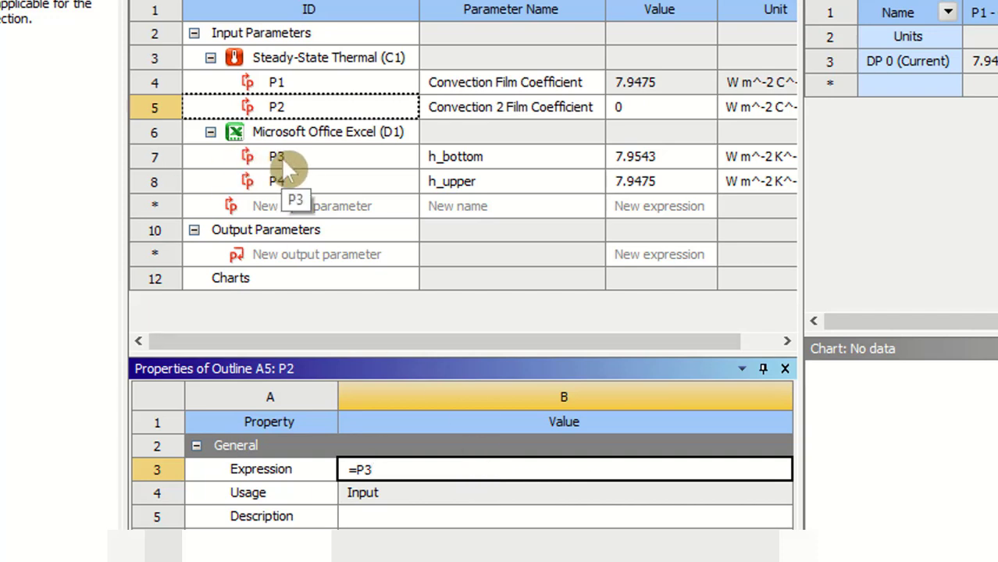
{"action": "key", "text": "Return"}
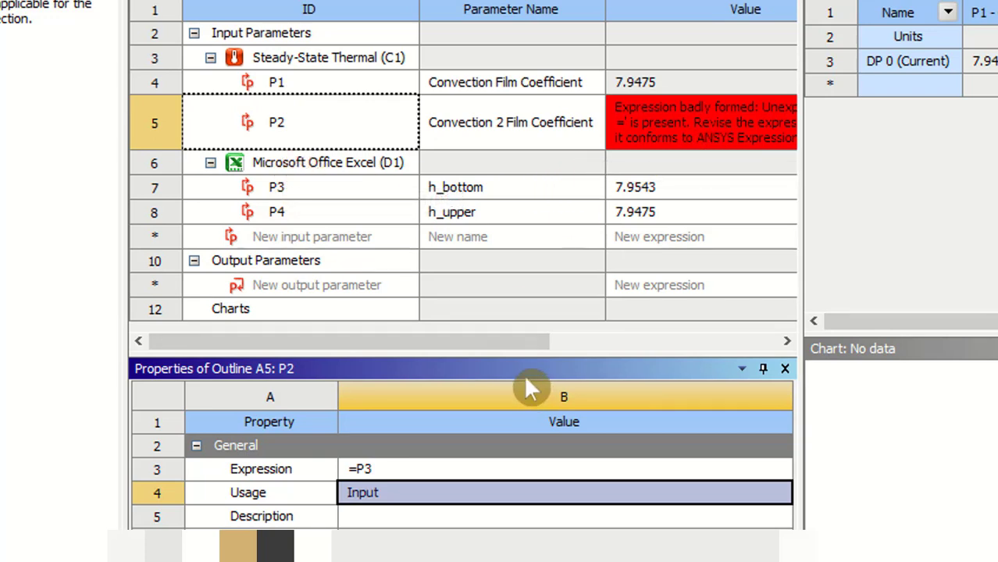
{"action": "left_click", "coordinate": [387, 469]}
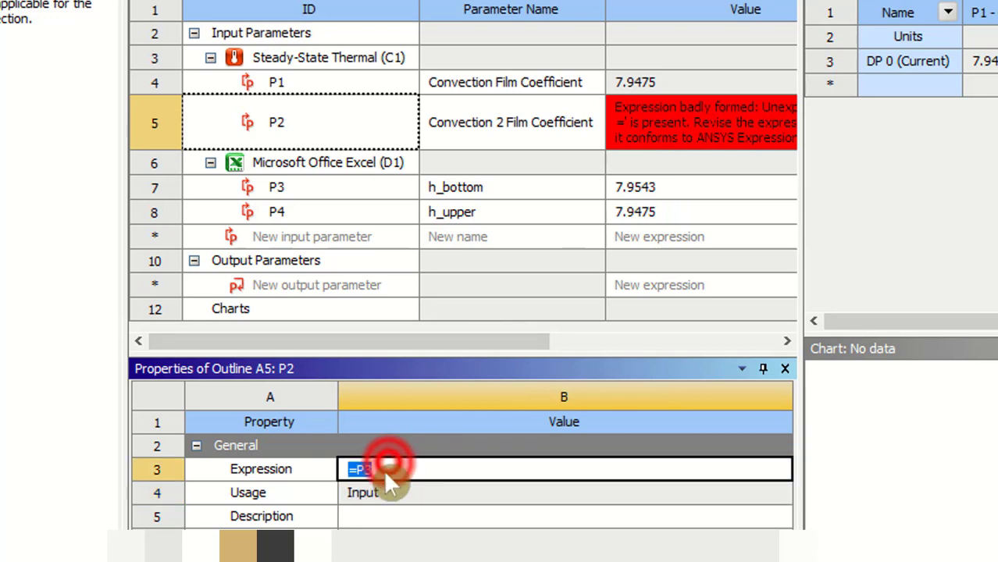
{"action": "left_click", "coordinate": [360, 469]}
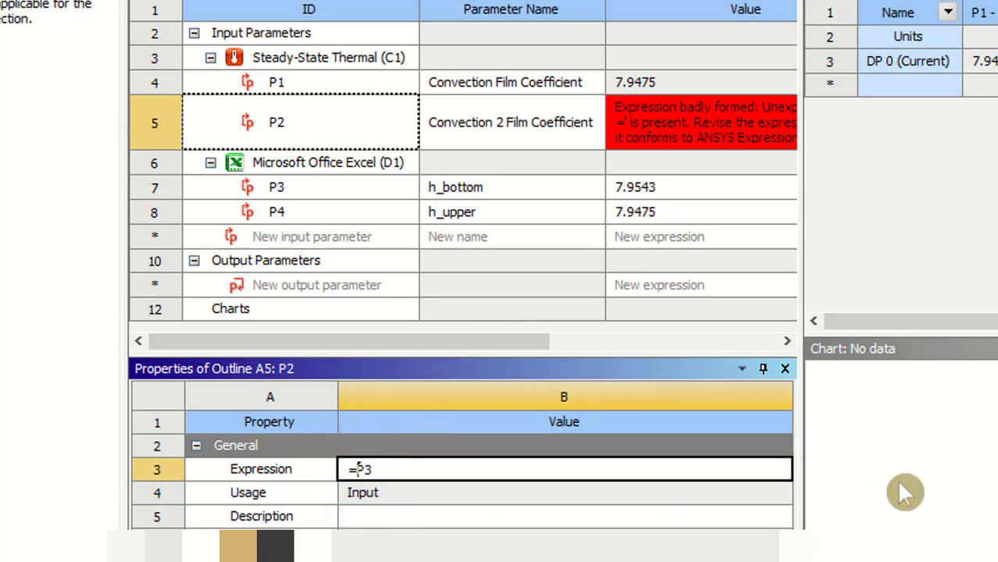
{"action": "key", "text": "Return"}
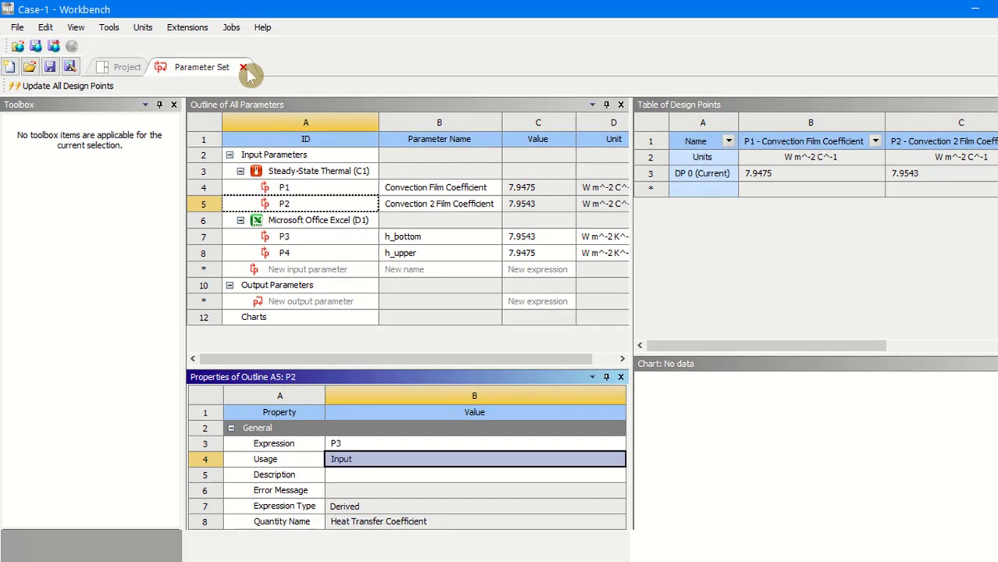
{"action": "left_click", "coordinate": [246, 68]}
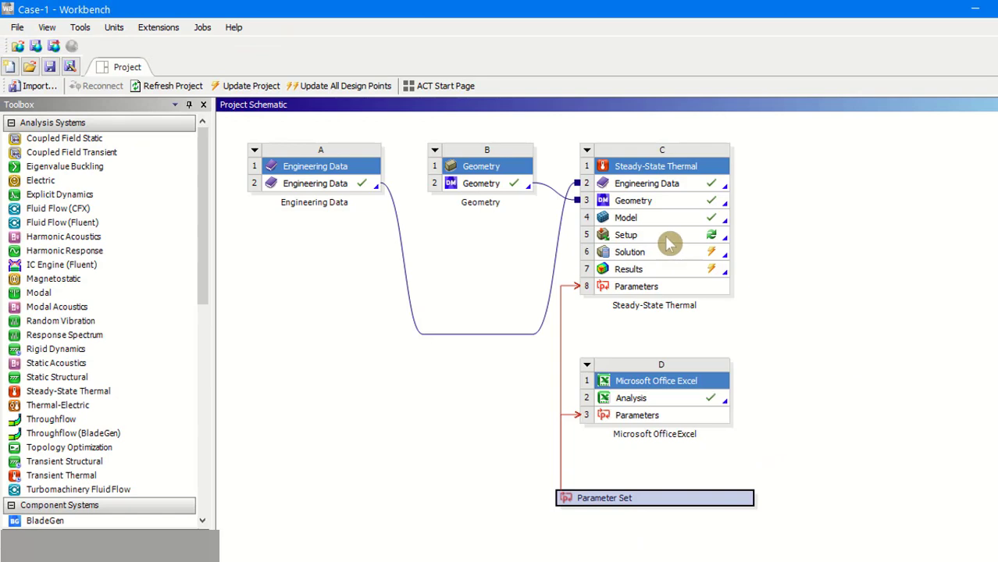
Step: Open the Steady-State Thermal setup in Mechanical with the upstream data re-read, and close the Tabular Data and Graph panes
{"action": "double_click", "coordinate": [665, 236]}
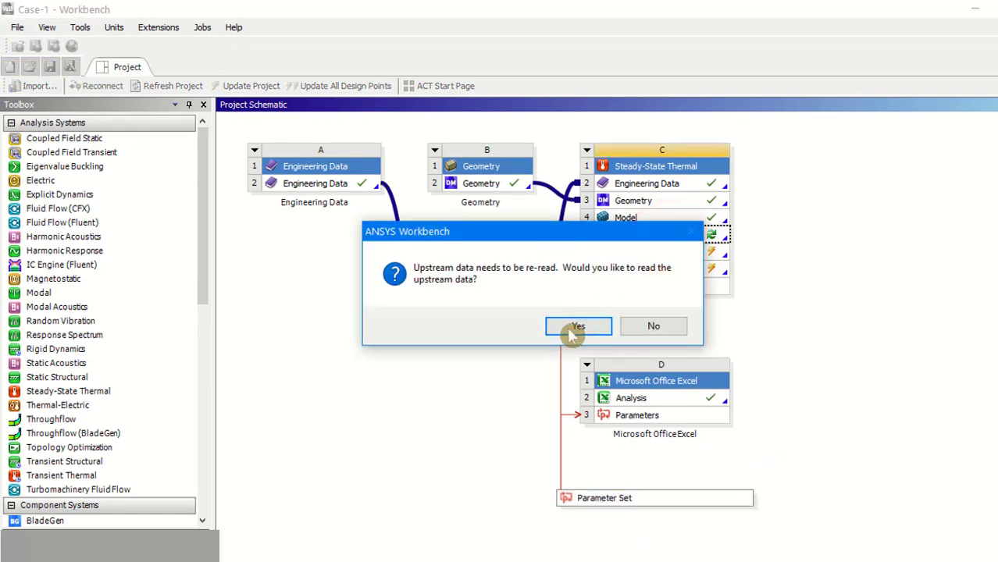
{"action": "left_click", "coordinate": [570, 329]}
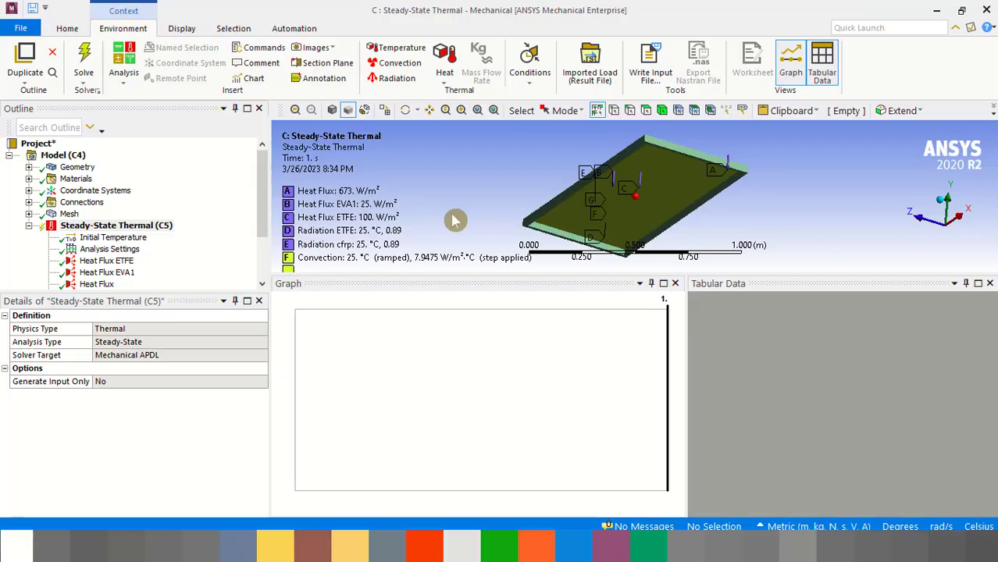
{"action": "middle_click_drag", "start_coordinate": [541, 219], "coordinate": [681, 236]}
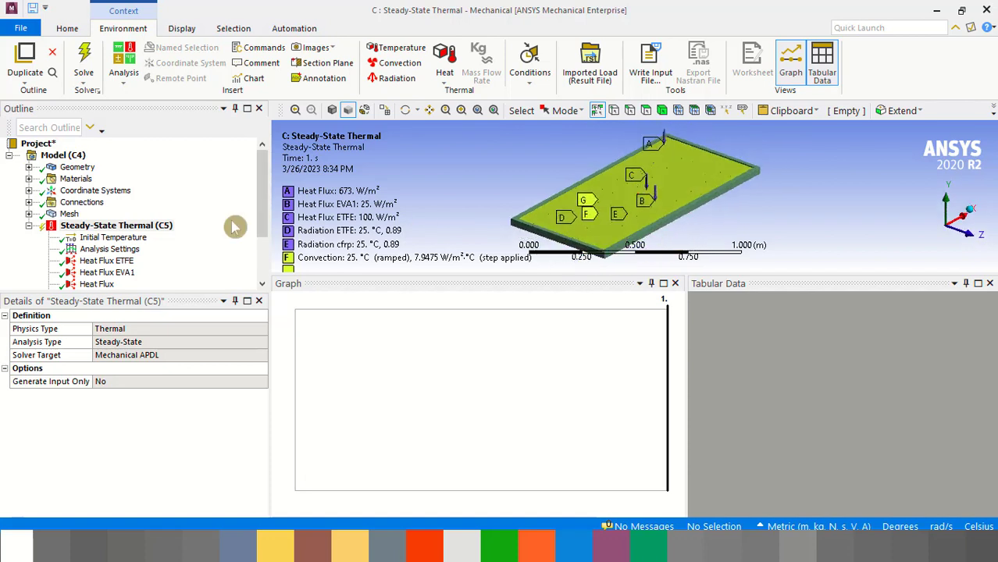
{"action": "scroll", "coordinate": [388, 228], "scroll_direction": "down", "scroll_amount": 2}
{"action": "scroll", "coordinate": [388, 228], "scroll_direction": "up", "scroll_amount": 1}
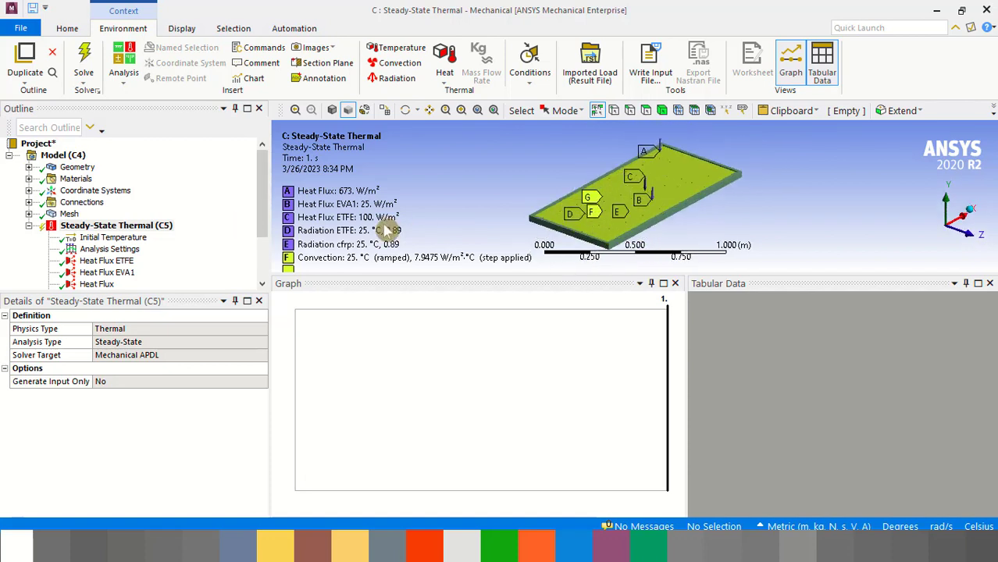
{"action": "left_click", "coordinate": [988, 284]}
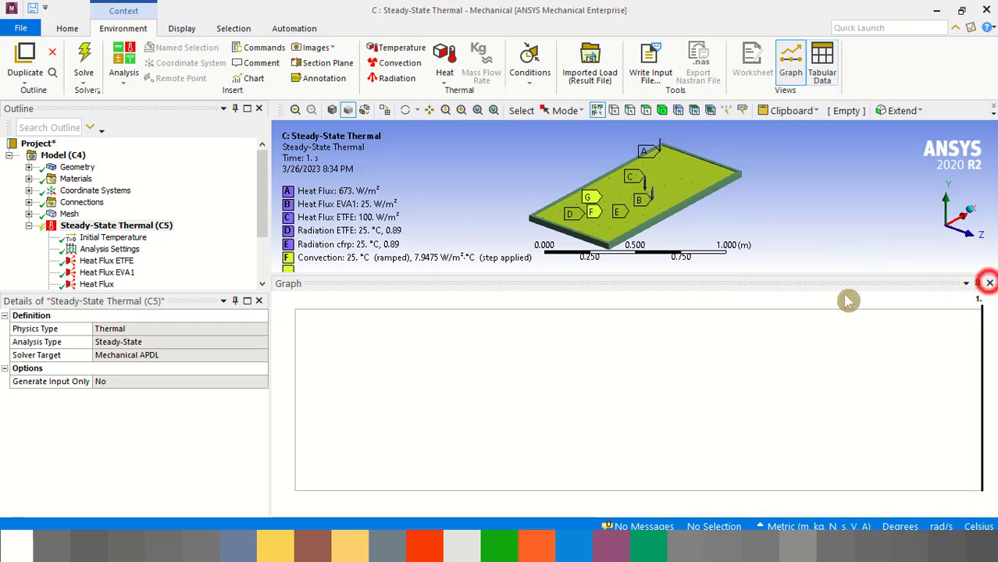
{"action": "left_click", "coordinate": [986, 284]}
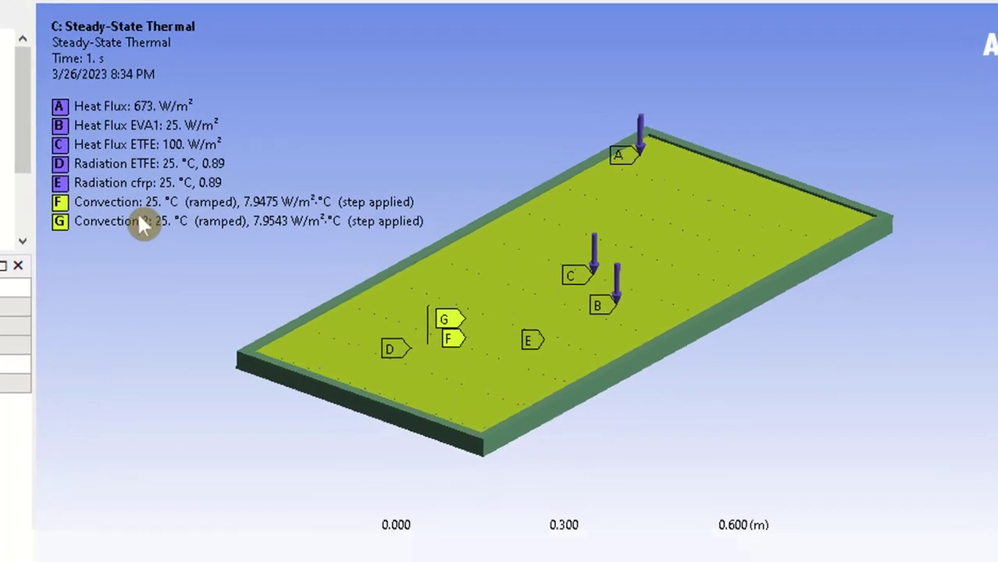
Step: Review the film coefficients of Convection and Convection 2, and display all Steady-State Thermal loads on the panel
{"action": "middle_click_drag", "start_coordinate": [699, 397], "coordinate": [683, 375]}
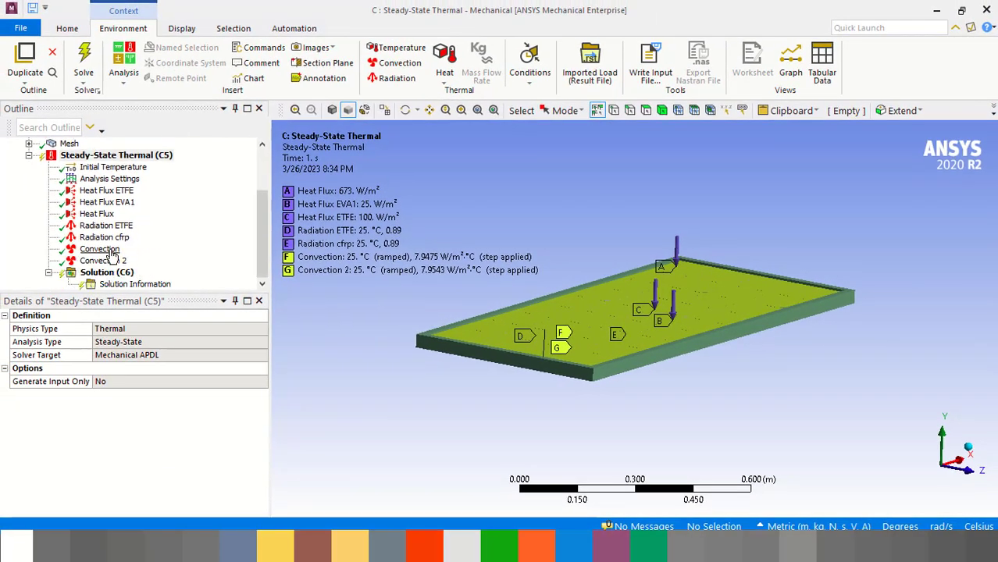
{"action": "left_click", "coordinate": [111, 253]}
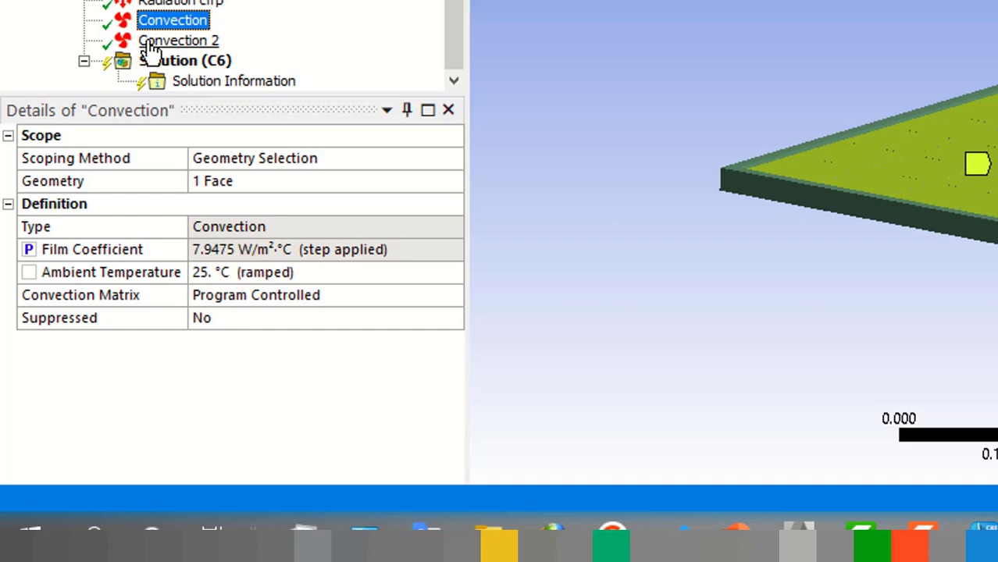
{"action": "left_click", "coordinate": [178, 40]}
{"action": "mouse_move", "coordinate": [927, 335]}
{"action": "middle_mouse_down"}
{"action": "mouse_move", "coordinate": [918, 267]}
{"action": "mouse_move", "coordinate": [928, 241]}
{"action": "mouse_move", "coordinate": [924, 350]}
{"action": "middle_mouse_up"}
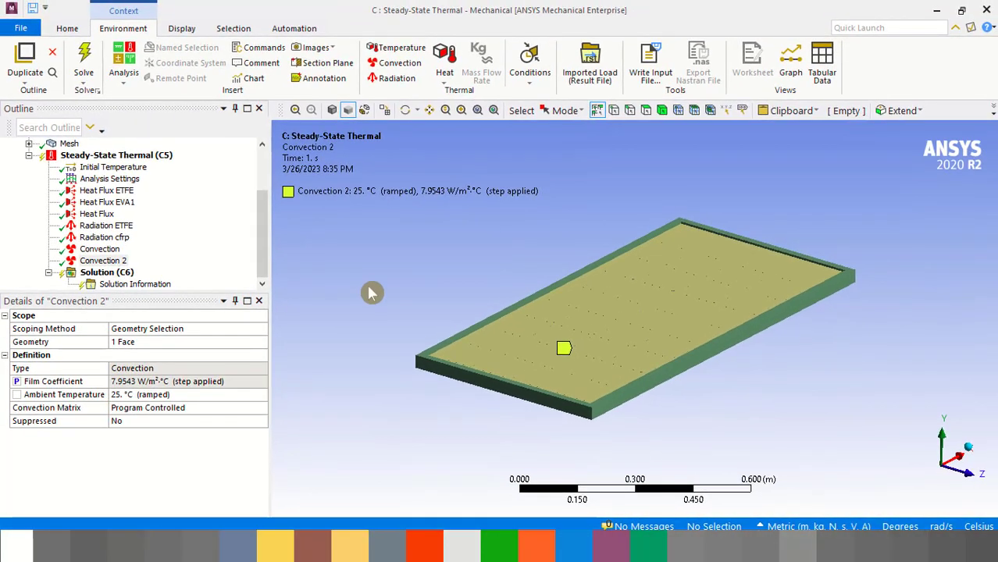
{"action": "middle_click_drag", "start_coordinate": [371, 293], "coordinate": [363, 290]}
{"action": "left_click", "coordinate": [95, 156]}
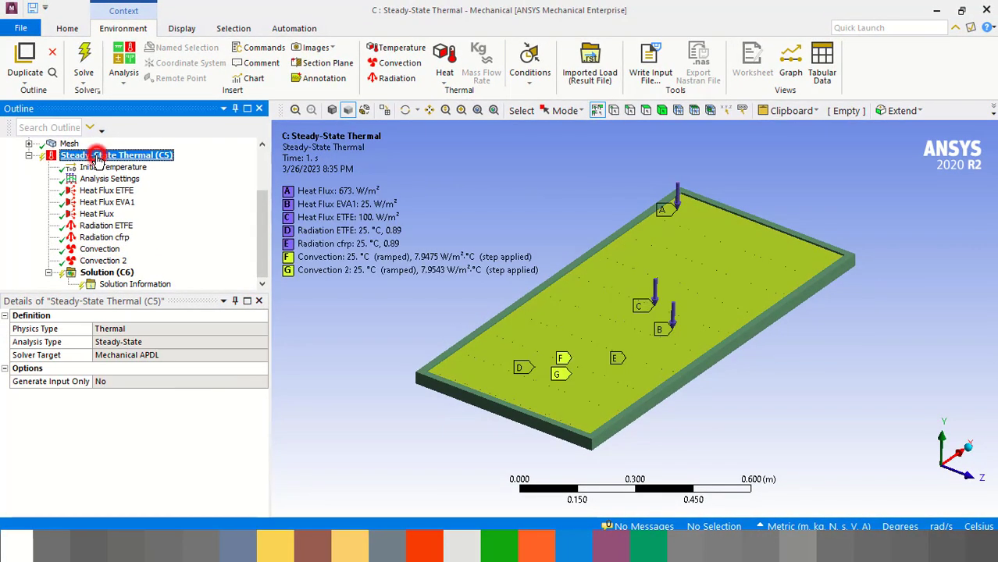